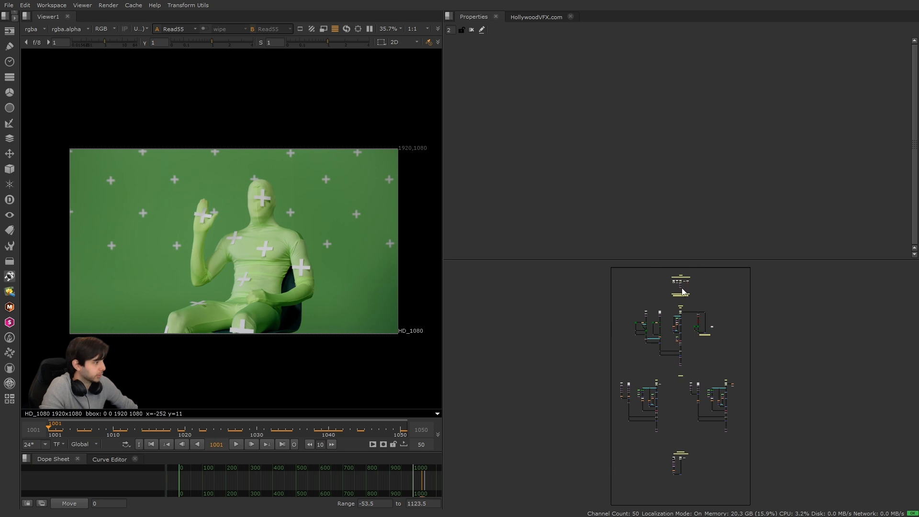
# Play the dog-in-car clip Read51 and view the driving clip Read46 to examine their parallax
pyautogui.press('F1')
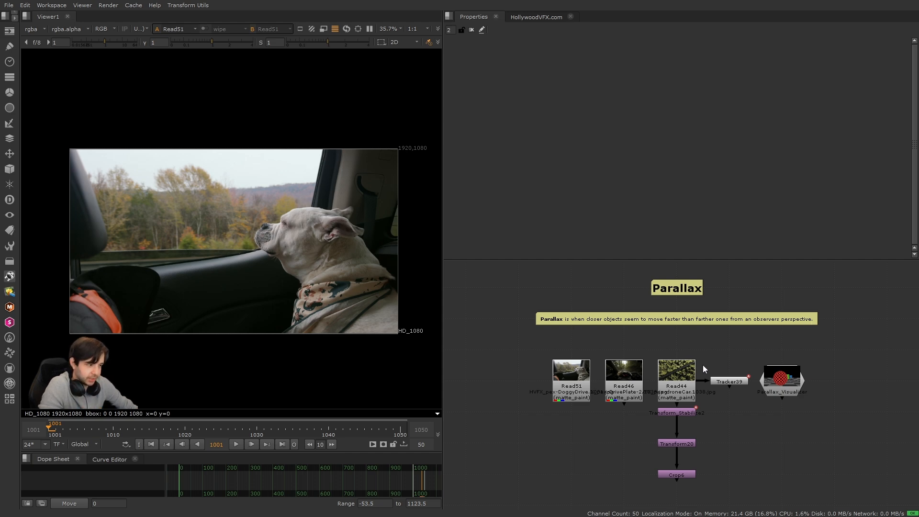
pyautogui.press('l')
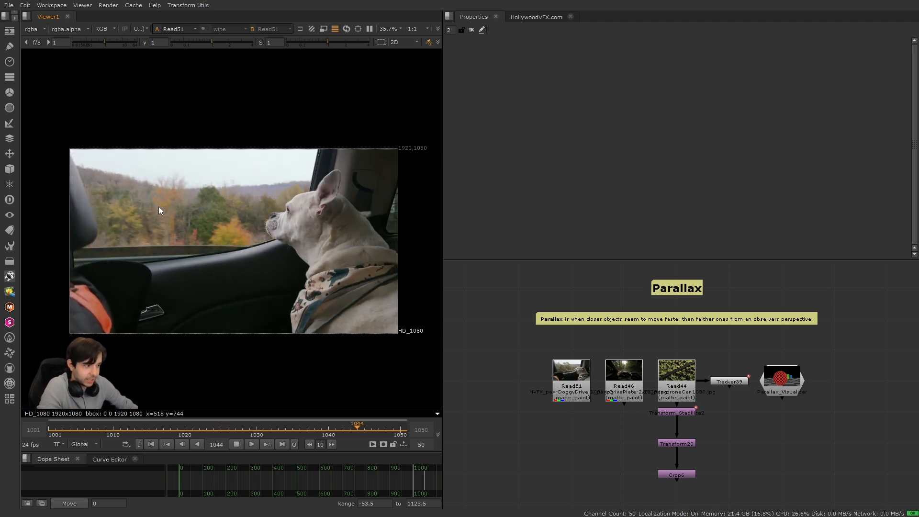
pyautogui.click(624, 371)
pyautogui.press('1')
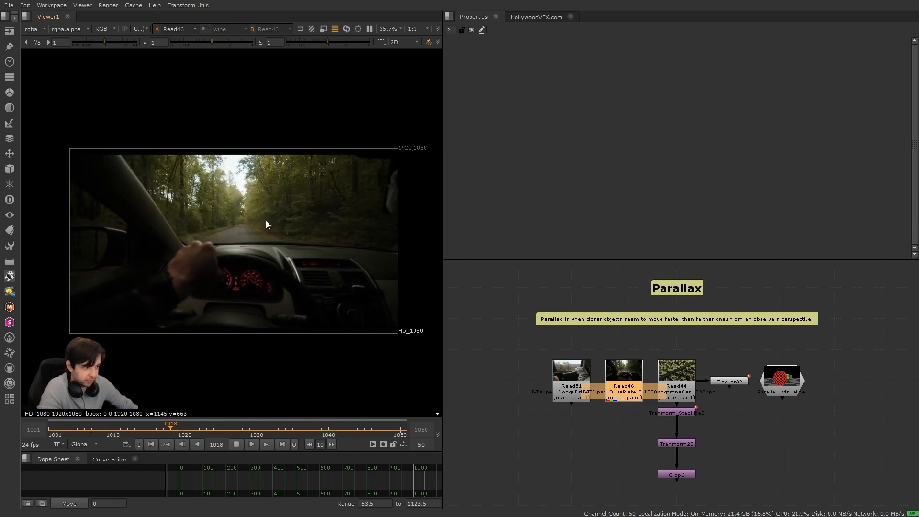
# View the stabilized drone shot from Crop6, and compare it with the original drone plate Read44 by scrubbing through its frames
pyautogui.moveTo(628, 452); pyautogui.dragTo(717, 502)
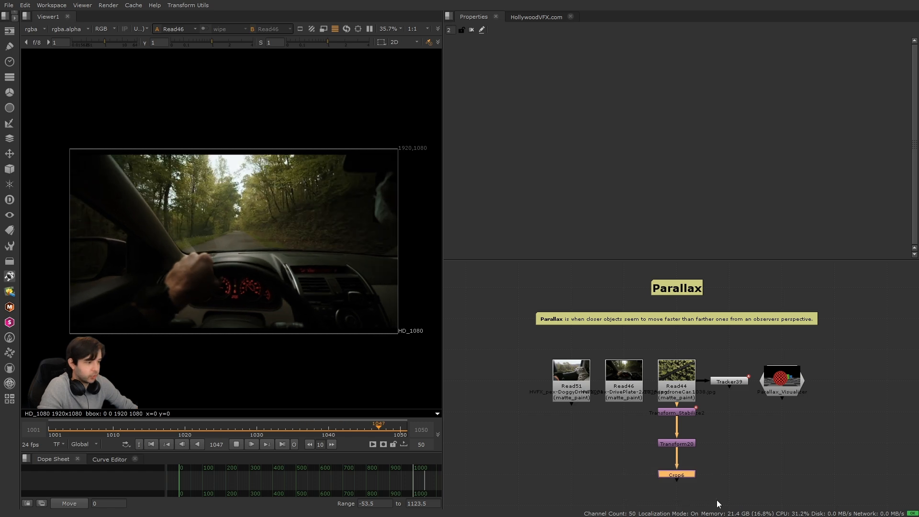
pyautogui.press('1')
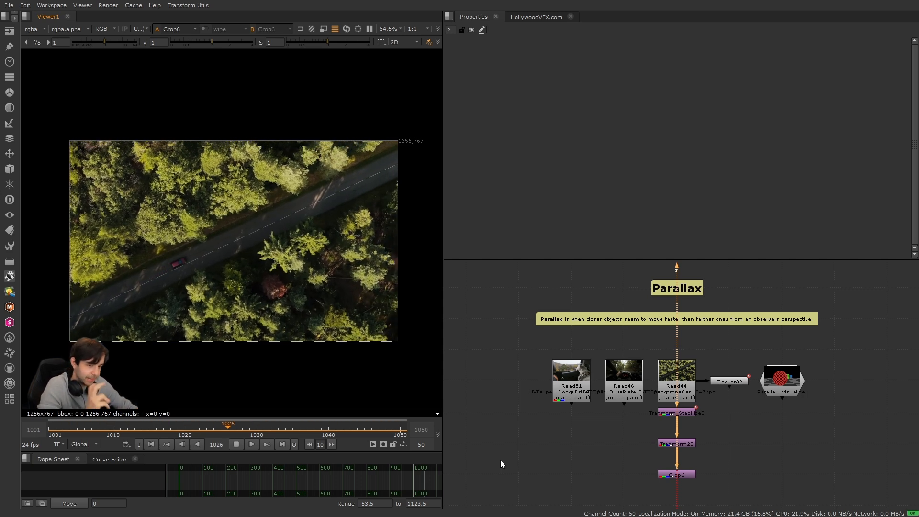
pyautogui.click(676, 378)
pyautogui.press('1')
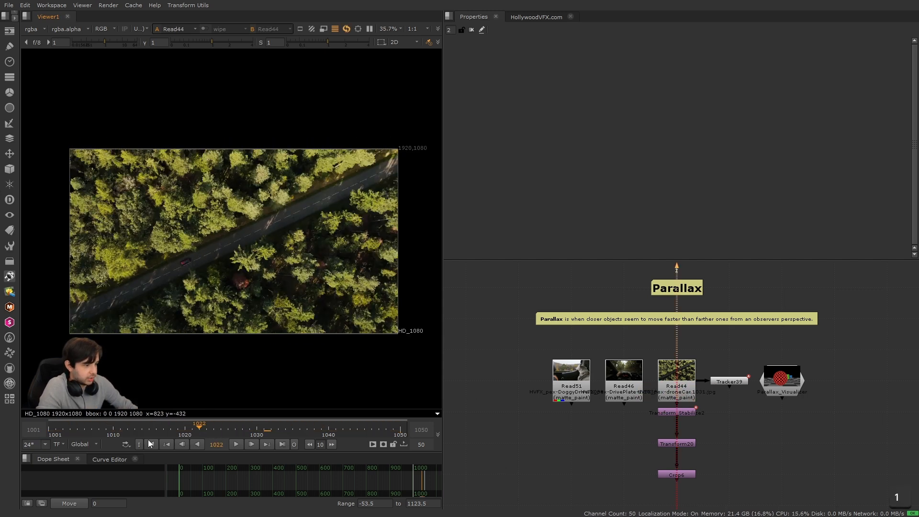
pyautogui.moveTo(79, 433); pyautogui.dragTo(211, 433)
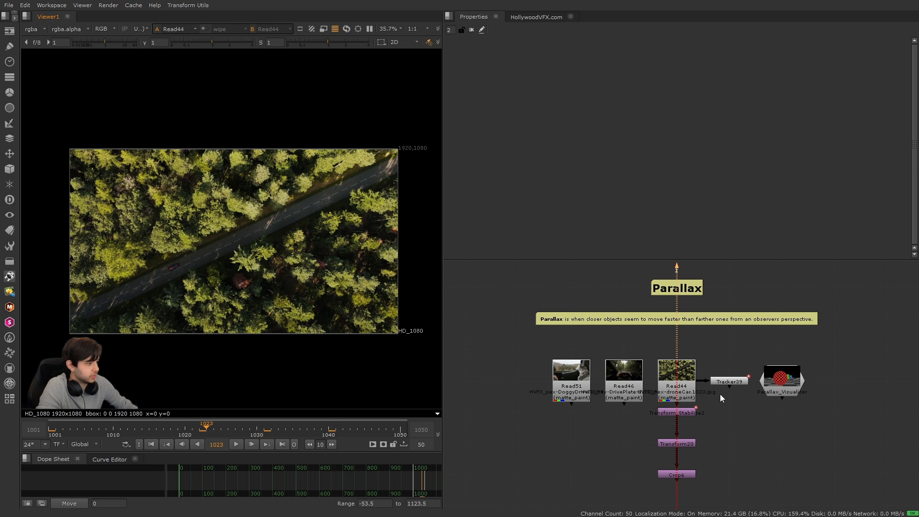
# Inspect the car track in Tracker39 with its properties open, and review the stabilized Crop6 output over several frames
pyautogui.doubleClick(730, 382)
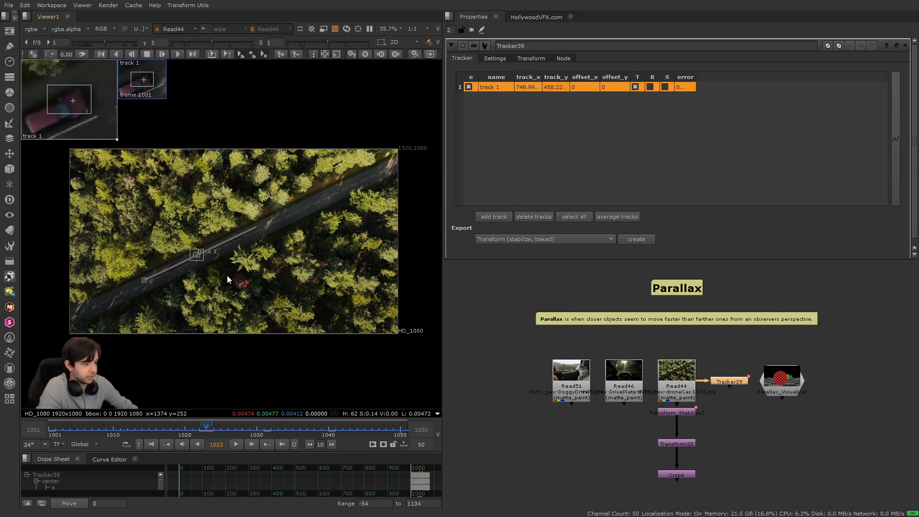
pyautogui.hotkey('ctrl', 'shift', 'a')
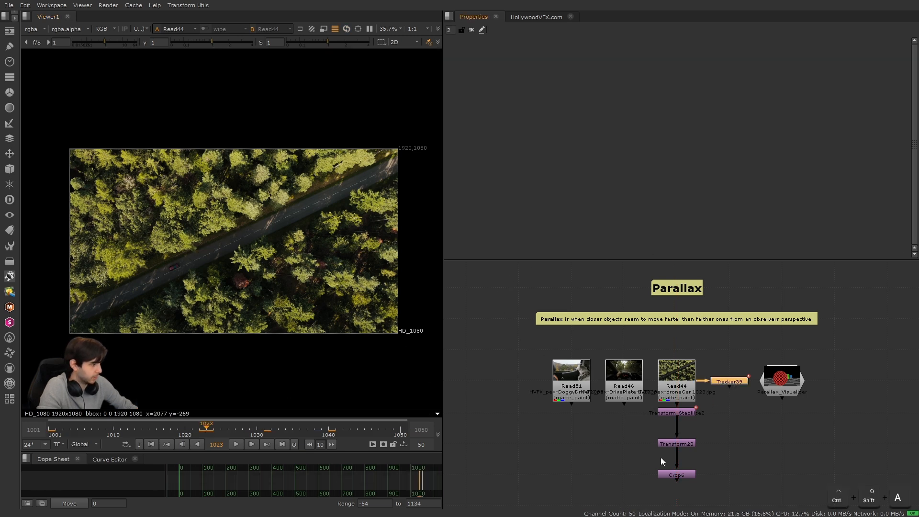
pyautogui.click(667, 475)
pyautogui.press('1')
pyautogui.moveTo(229, 431); pyautogui.dragTo(199, 428)
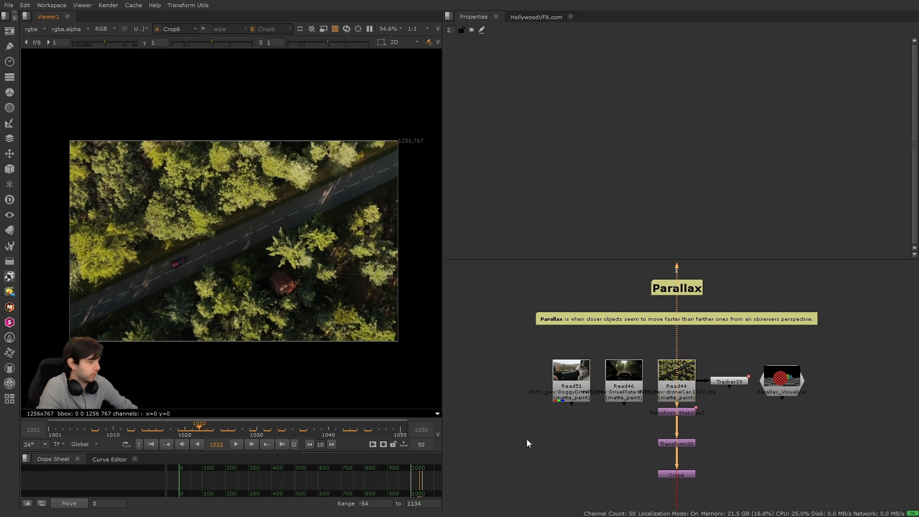
pyautogui.click(527, 439)
# View the Parallax_Visualizer node and play its animation from frame 1001
pyautogui.moveTo(765, 444); pyautogui.dragTo(656, 444, button='middle')
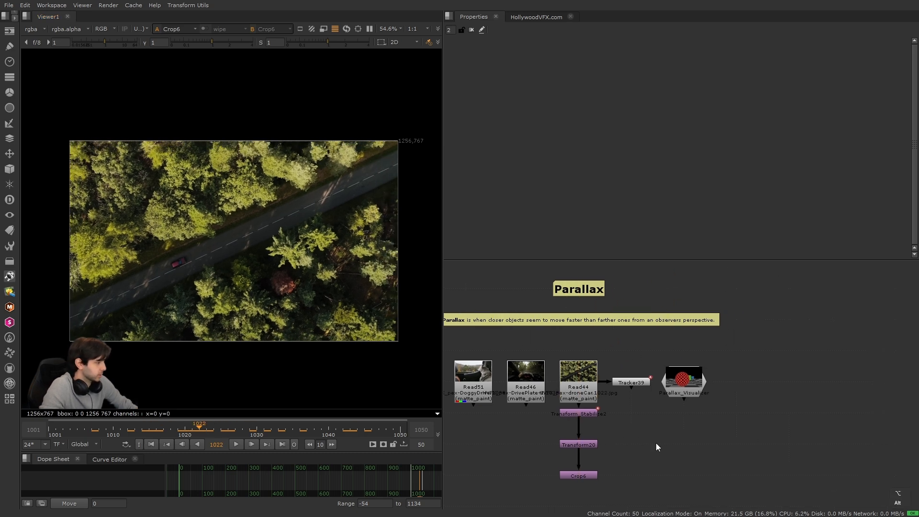
pyautogui.click(691, 397)
pyautogui.press('1')
pyautogui.moveTo(198, 426); pyautogui.dragTo(113, 429)
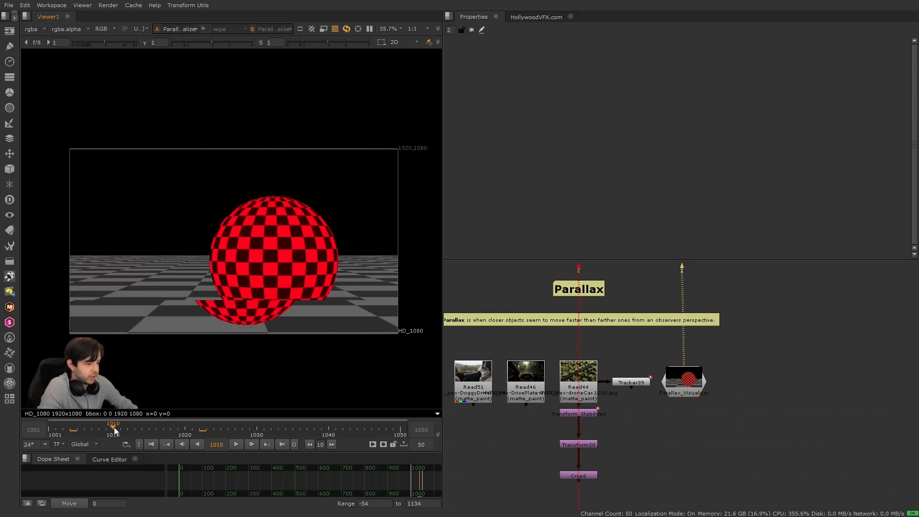
pyautogui.click(152, 445)
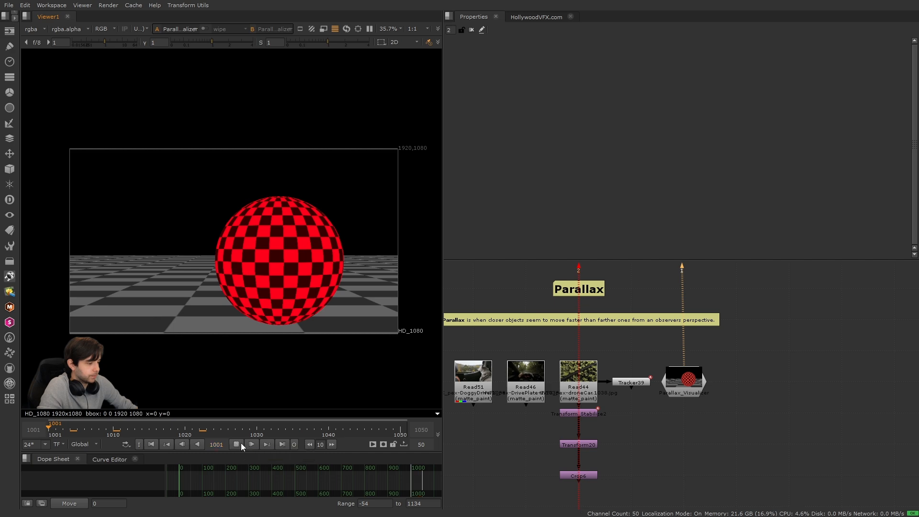
pyautogui.click(236, 444)
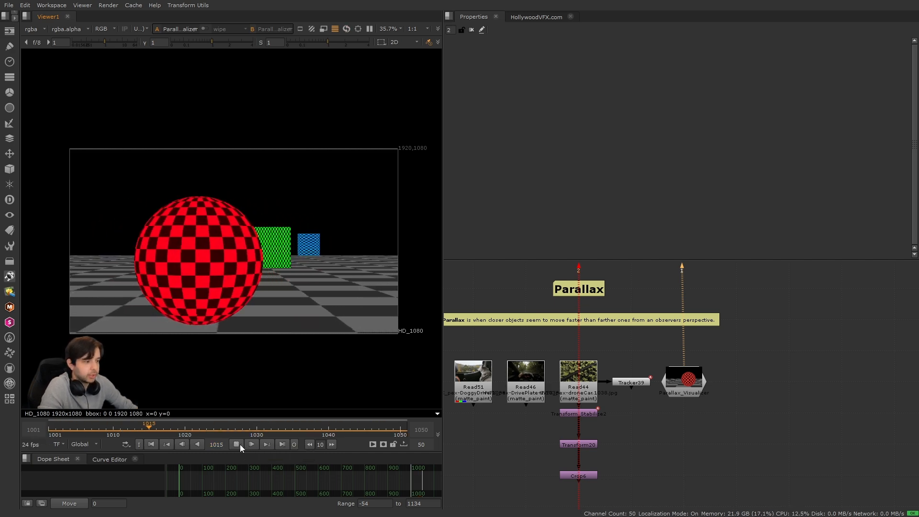
# Switch the Viewer to 3D and look at the parallax scene from above through Camera3
pyautogui.press('Tab')
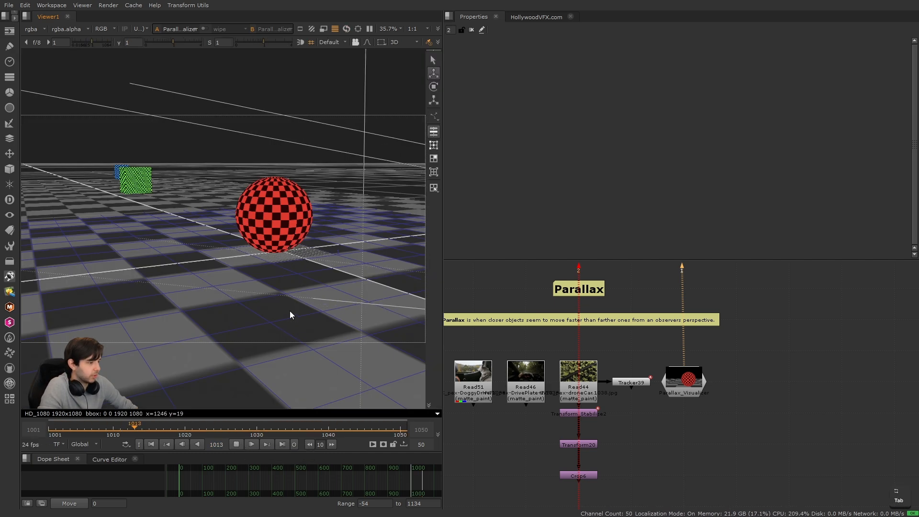
pyautogui.click(332, 43)
pyautogui.click(335, 72)
pyautogui.click(313, 41)
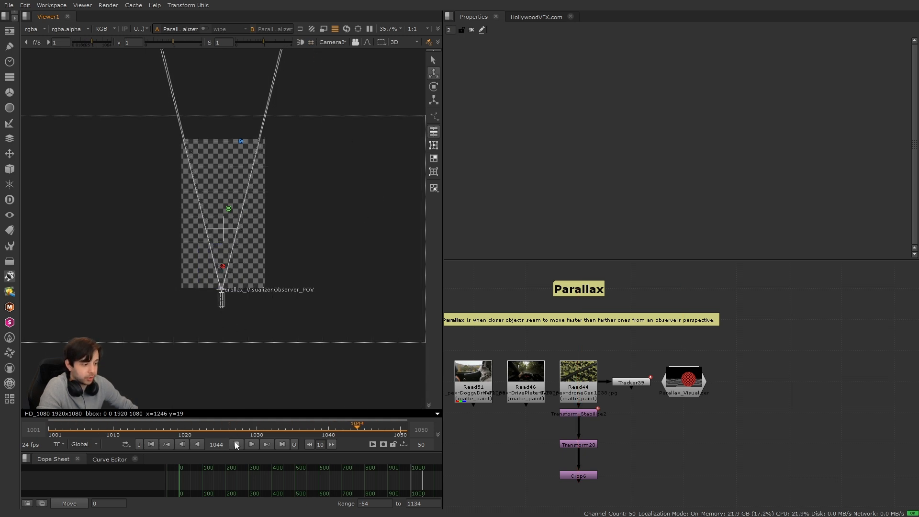
# Stop playback and scrub the enlarged overhead view to examine how the observer camera moves past the coloured objects, returning to frame 1001
pyautogui.press('k')
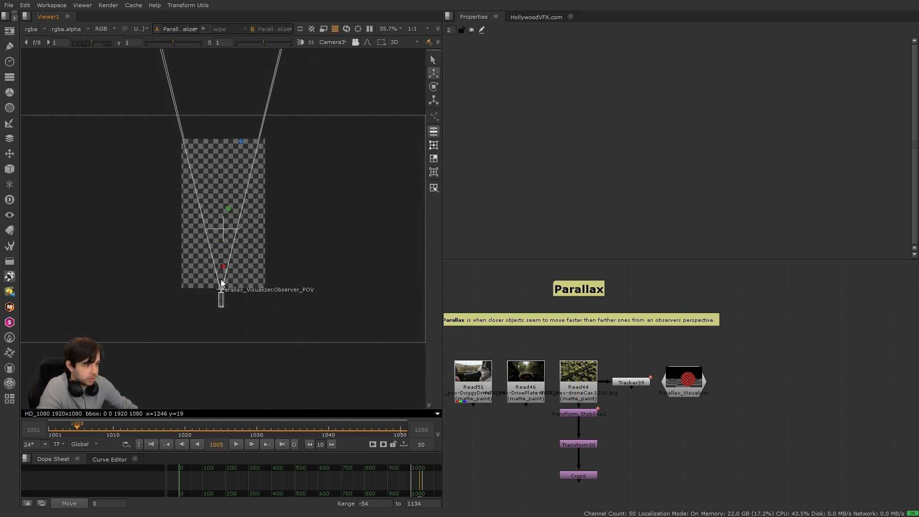
pyautogui.press('Left')
pyautogui.press('Left')
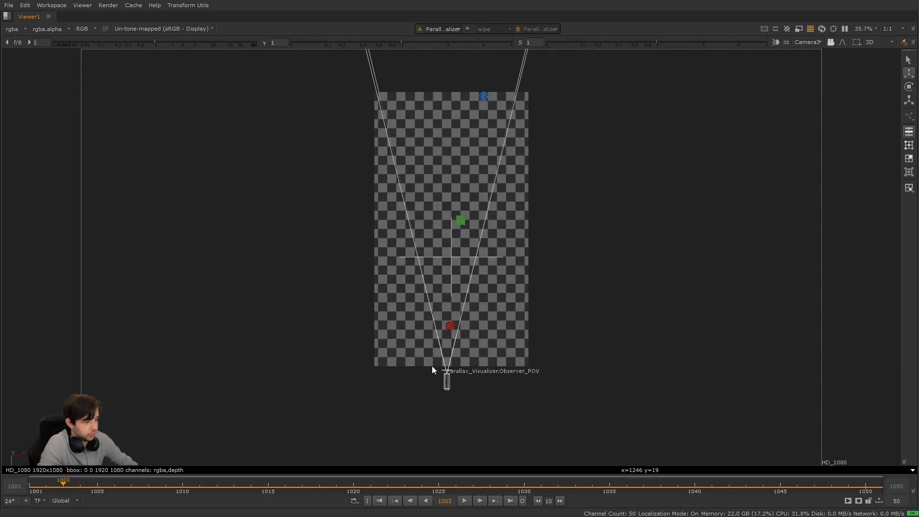
pyautogui.press('space')
pyautogui.moveTo(71, 484); pyautogui.dragTo(422, 484)
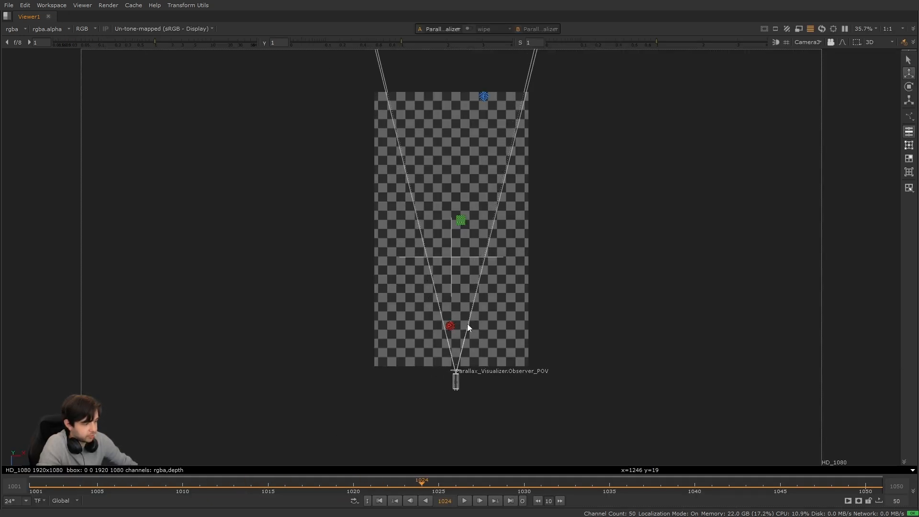
pyautogui.click(361, 492)
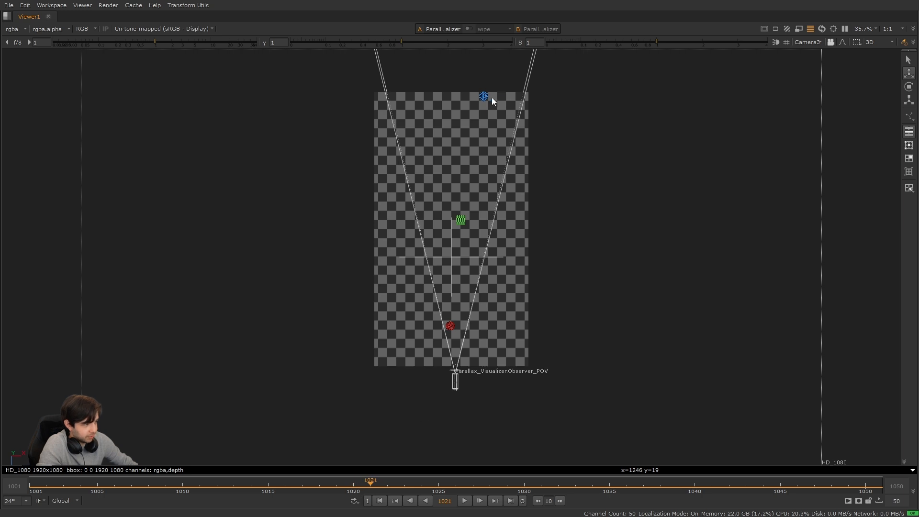
pyautogui.click(373, 485)
pyautogui.moveTo(374, 487); pyautogui.dragTo(336, 450)
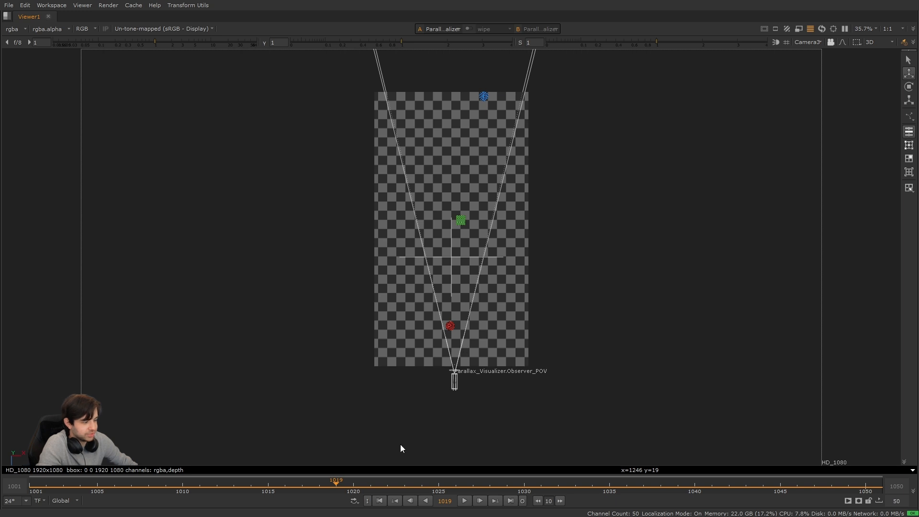
pyautogui.moveTo(330, 484)
pyautogui.mouseDown()
pyautogui.moveTo(230, 483)
pyautogui.moveTo(319, 485)
pyautogui.mouseUp()
pyautogui.click(378, 501)
pyautogui.press('space')
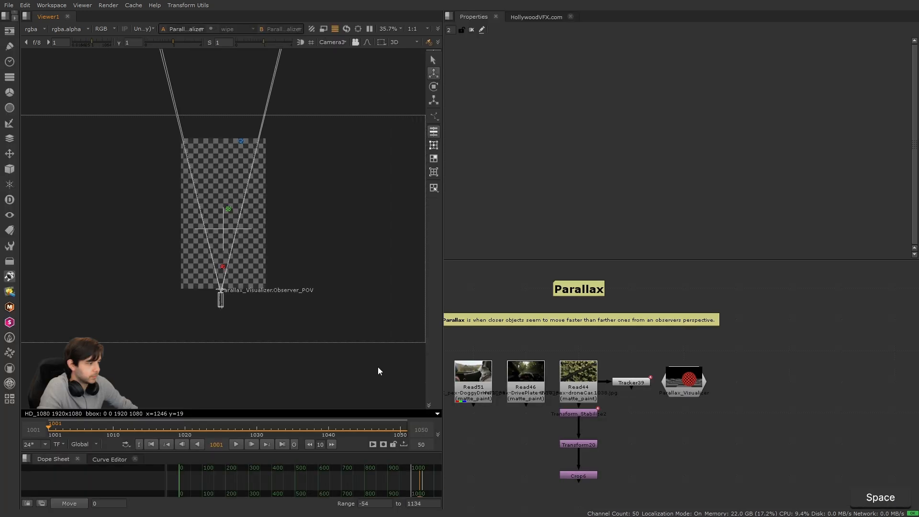
# Read the note in the node graph on why parallax is relevant when compositing
pyautogui.scroll(-3, 601, 368)
pyautogui.keyDown('alt'); pyautogui.scroll(-5, 611, 352); pyautogui.keyUp('alt')
pyautogui.keyDown('alt'); pyautogui.scroll(5, 581, 383); pyautogui.keyUp('alt')
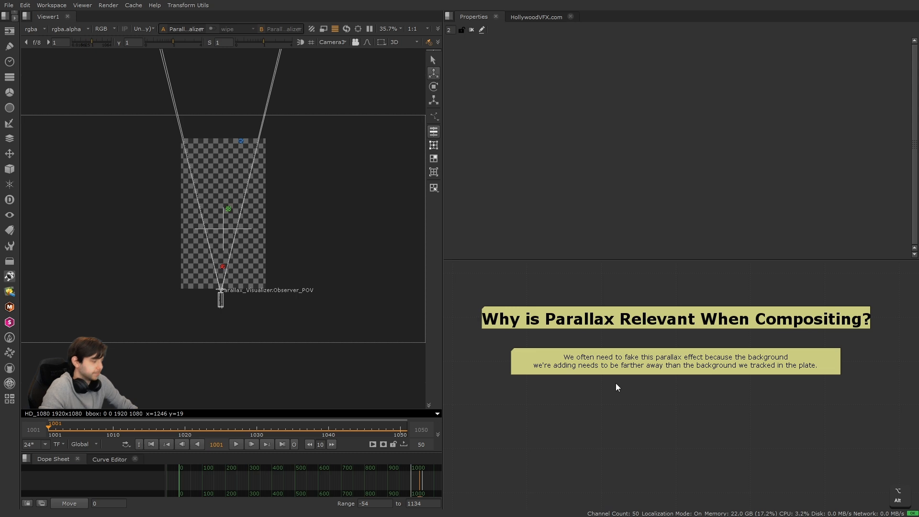
pyautogui.keyDown('alt'); pyautogui.moveTo(616, 384); pyautogui.dragTo(622, 384); pyautogui.keyUp('alt')
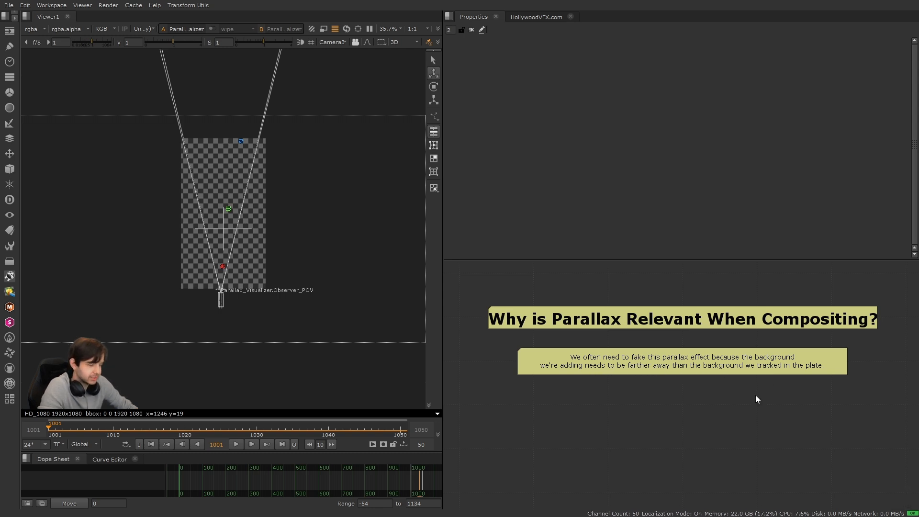
# View the Shot 1 green-screen plate Read63 in the 3D Parallax section and play it through
pyautogui.scroll(-4, 658, 387)
pyautogui.moveTo(657, 479); pyautogui.dragTo(644, 302, button='middle')
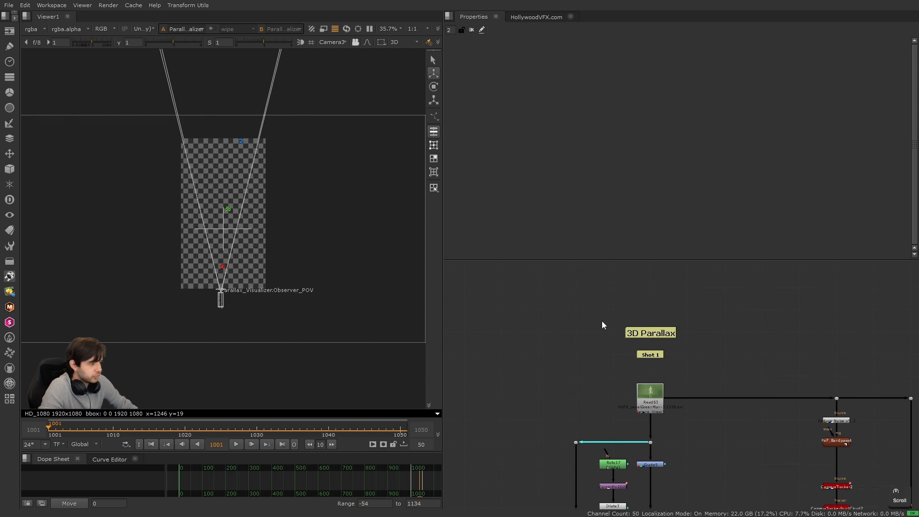
pyautogui.moveTo(601, 321); pyautogui.dragTo(717, 346)
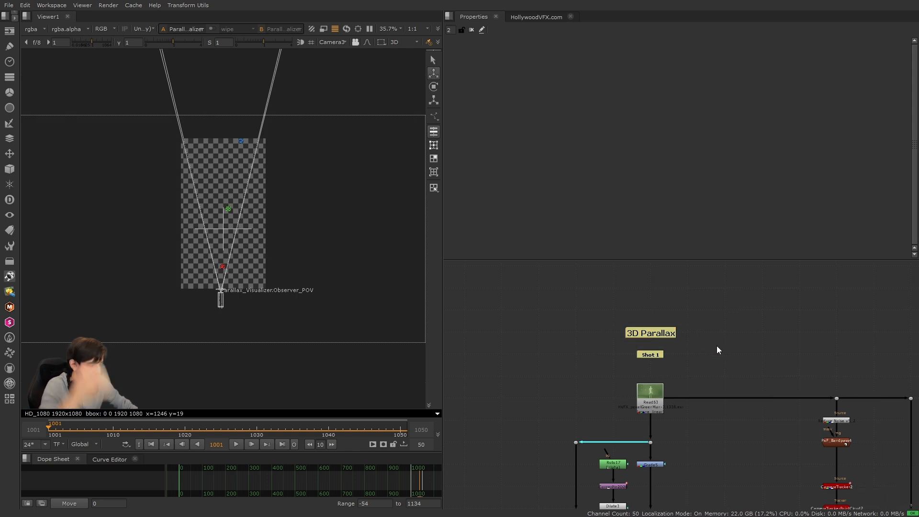
pyautogui.click(656, 393)
pyautogui.press('1')
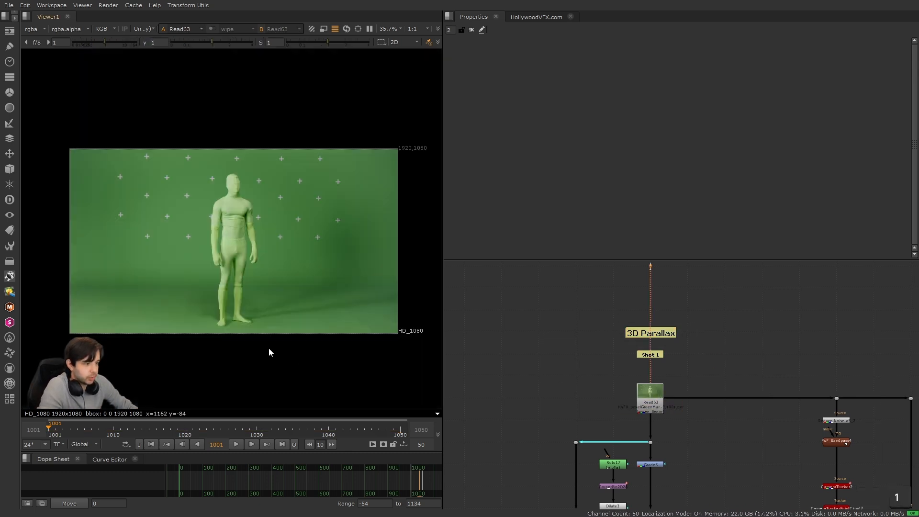
pyautogui.click(237, 445)
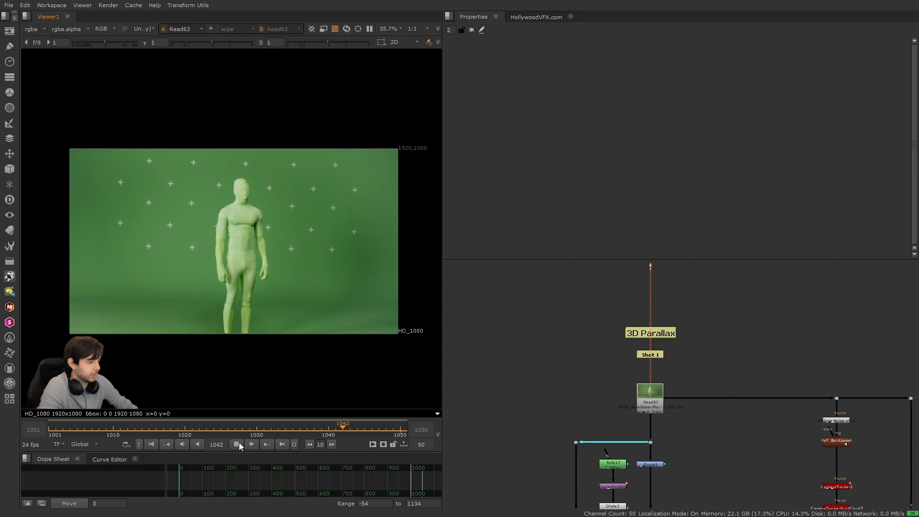
pyautogui.click(237, 444)
# Review the Read63 plate again by scrubbing and playing it, stopping on frame 1028
pyautogui.keyDown('alt'); pyautogui.scroll(-6, 564, 403); pyautogui.keyUp('alt')
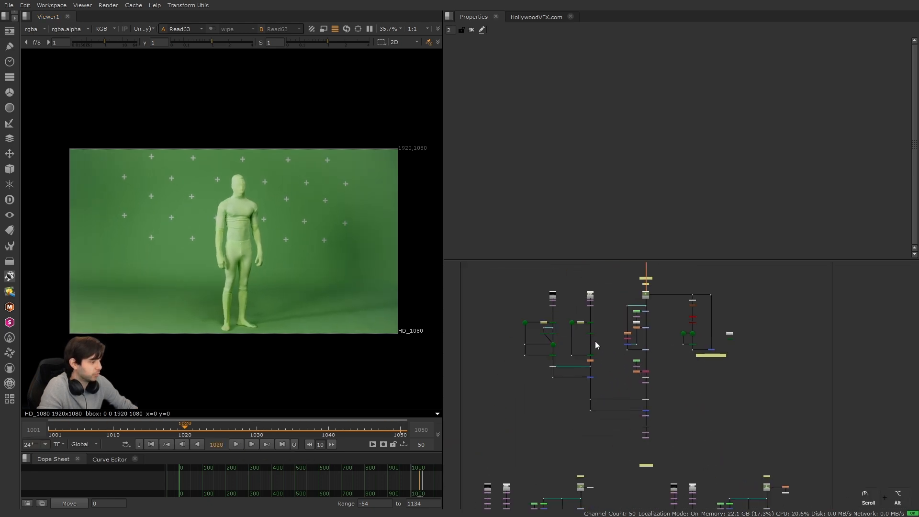
pyautogui.press('1')
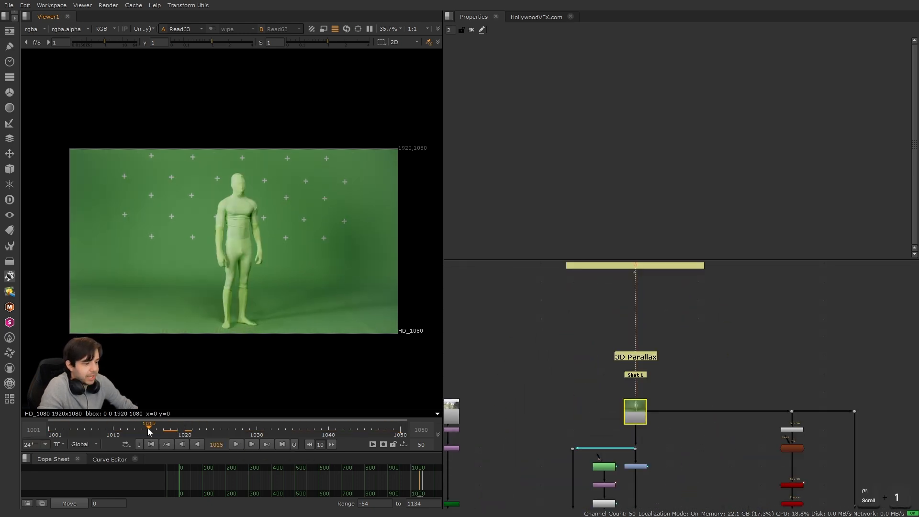
pyautogui.moveTo(147, 428); pyautogui.dragTo(336, 429)
pyautogui.click(237, 445)
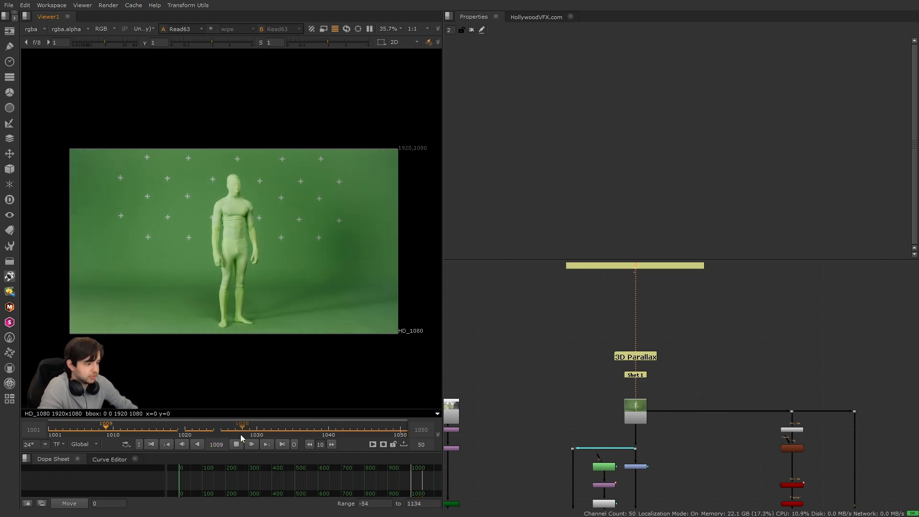
pyautogui.moveTo(215, 428); pyautogui.dragTo(243, 421)
# Combine the transformed garage interior and outdoor background images in an over Merge and view the combined image
pyautogui.scroll(-2, 563, 392)
pyautogui.keyDown('alt'); pyautogui.moveTo(474, 451); pyautogui.dragTo(481, 385); pyautogui.keyUp('alt')
pyautogui.scroll(3, 553, 392)
pyautogui.press('m')
pyautogui.moveTo(572, 380); pyautogui.dragTo(630, 386)
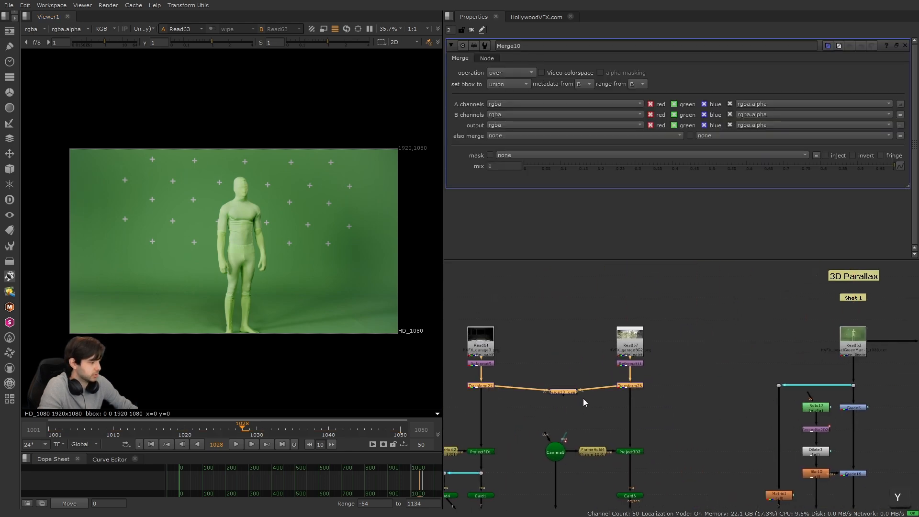
pyautogui.press('1')
pyautogui.click(537, 371)
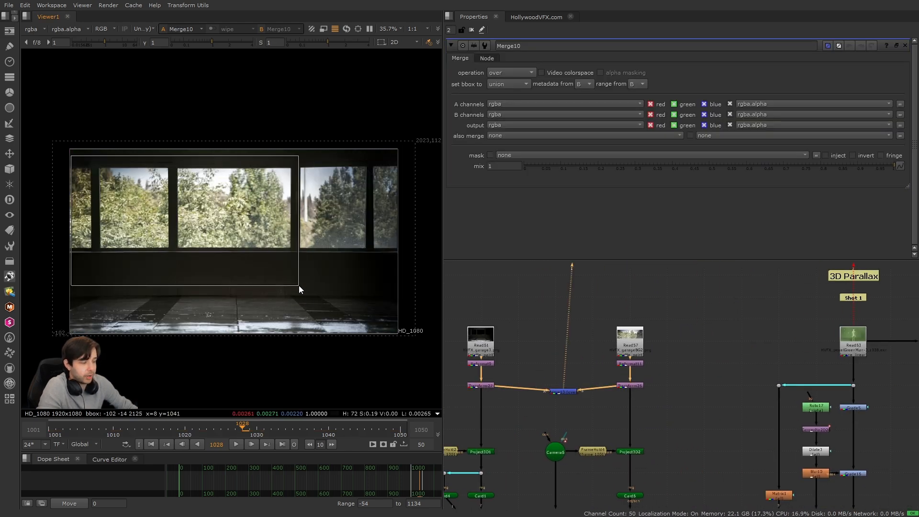
# View the finished Shot 1 composite from the Crop10 node at the end of the node tree
pyautogui.scroll(-3, 611, 395)
pyautogui.keyDown('alt'); pyautogui.moveTo(674, 443); pyautogui.dragTo(498, 307); pyautogui.keyUp('alt')
pyautogui.click(671, 451)
pyautogui.press('1')
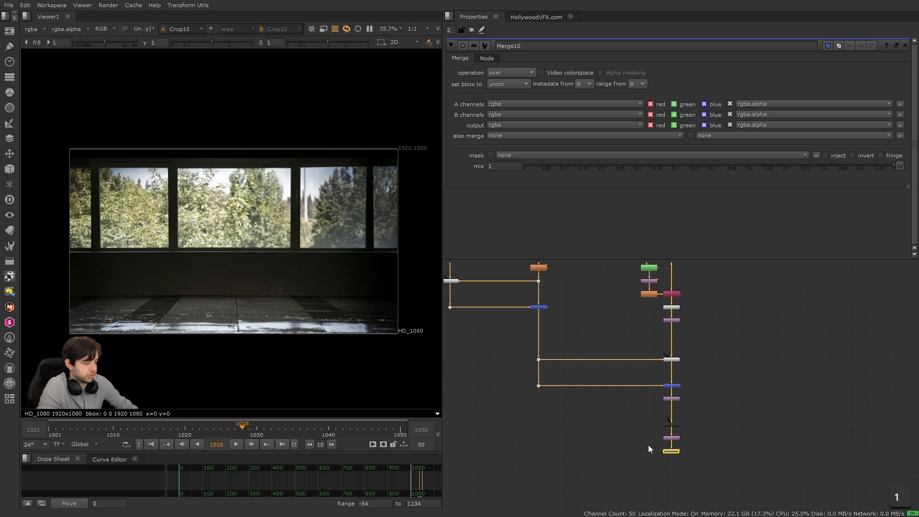
pyautogui.click(518, 389)
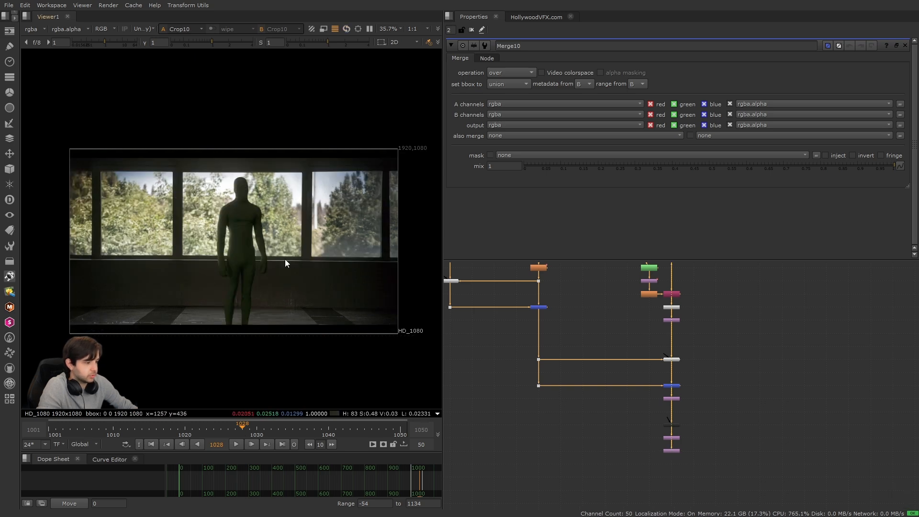
# Turn off the viewer overlay and examine the windows behind the figure in the Shot 1 composite
pyautogui.press('o')
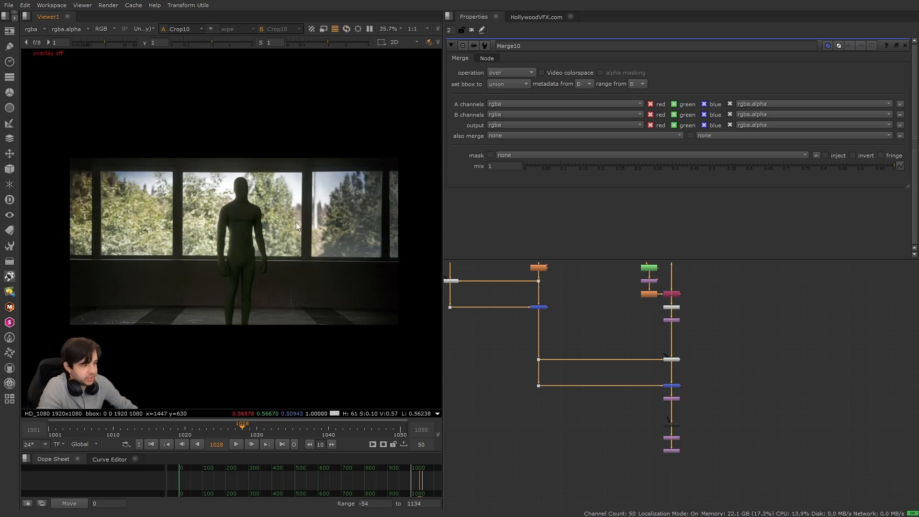
pyautogui.keyDown('ctrl'); pyautogui.keyDown('shift'); pyautogui.moveTo(126, 203); pyautogui.dragTo(159, 245); pyautogui.keyUp('shift'); pyautogui.keyUp('ctrl')
pyautogui.scroll(-1, 577, 316)
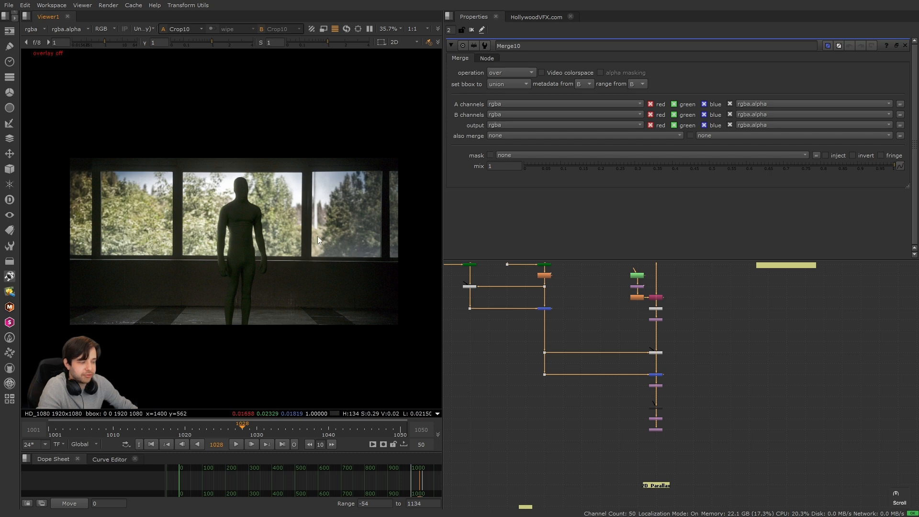
# View the Read63 green-screen plate again and scrub forward to frame 1035
pyautogui.keyDown('alt'); pyautogui.moveTo(615, 324); pyautogui.dragTo(619, 516); pyautogui.keyUp('alt')
pyautogui.click(661, 338)
pyautogui.press('1')
pyautogui.click(604, 317)
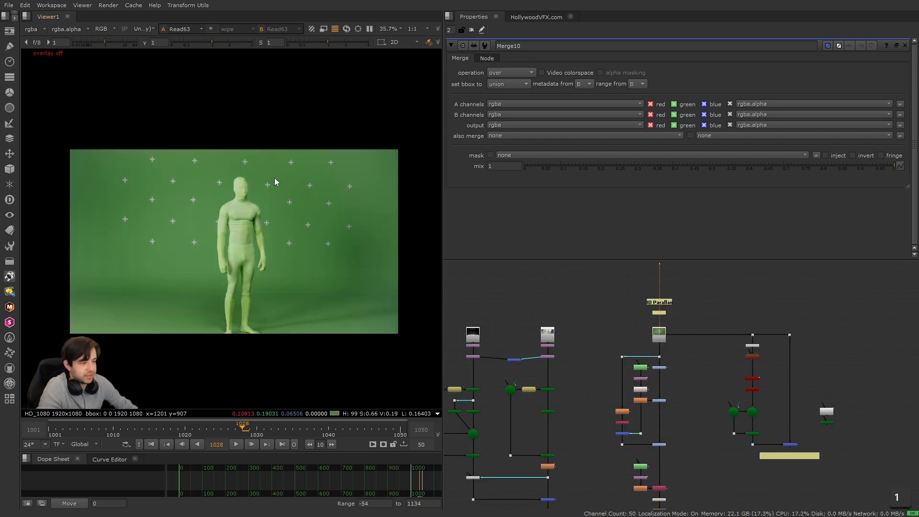
pyautogui.moveTo(248, 435); pyautogui.dragTo(295, 427)
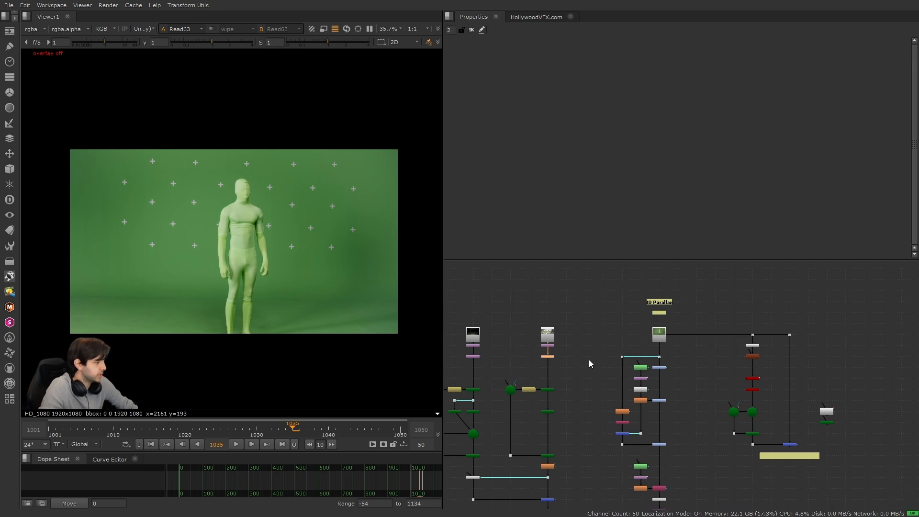
# Locate the camera tracking branch beside the Shot 1 plate and view the CameraTracker2 output
pyautogui.keyDown('alt'); pyautogui.moveTo(666, 398); pyautogui.dragTo(582, 405); pyautogui.keyUp('alt')
pyautogui.keyDown('alt'); pyautogui.scroll(2, 647, 402); pyautogui.keyUp('alt')
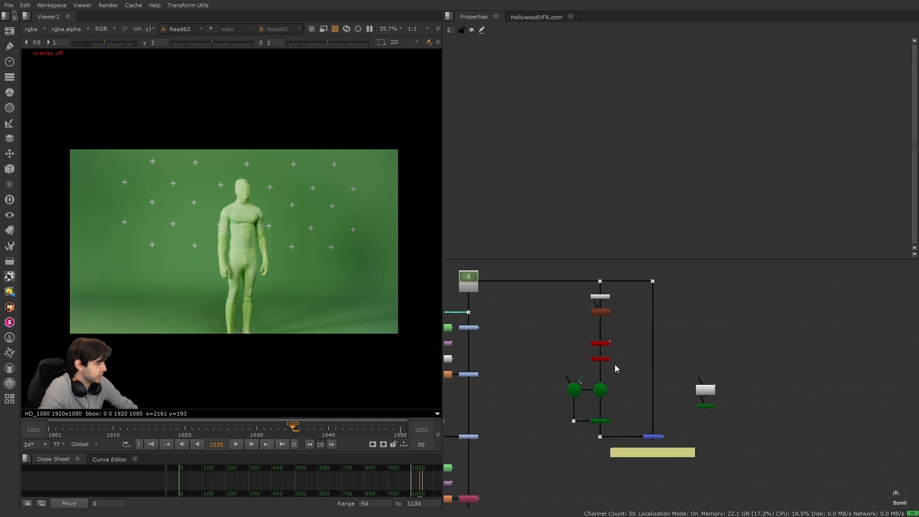
pyautogui.keyDown('alt'); pyautogui.moveTo(615, 364); pyautogui.dragTo(646, 374); pyautogui.keyUp('alt')
pyautogui.keyDown('alt'); pyautogui.moveTo(590, 375); pyautogui.dragTo(621, 392); pyautogui.keyUp('alt')
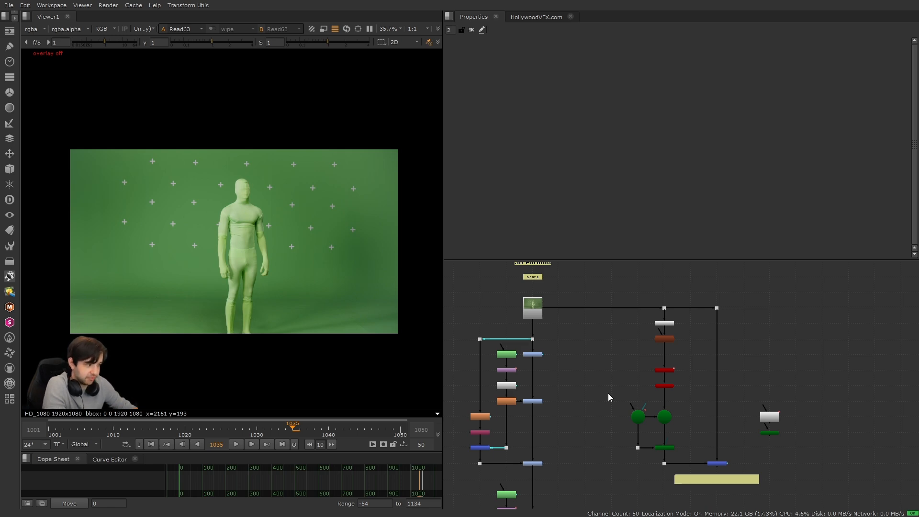
pyautogui.scroll(5, 617, 368)
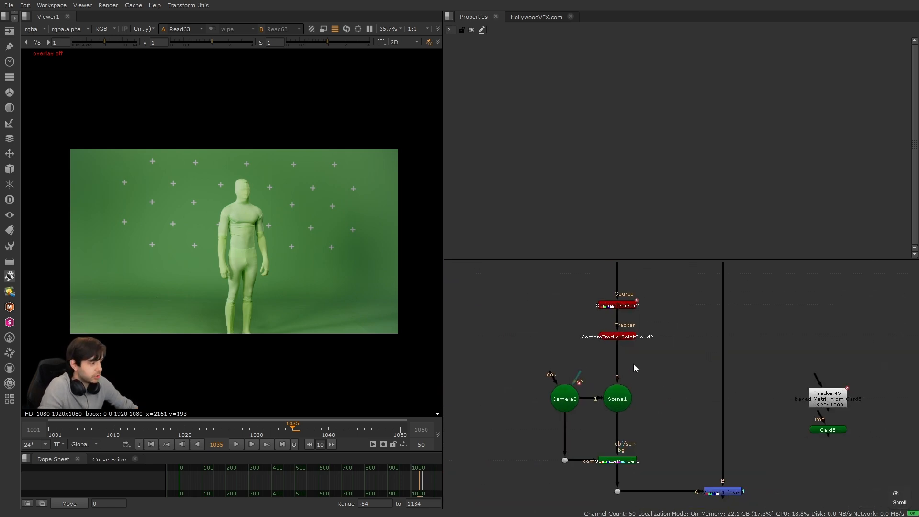
pyautogui.click(617, 307)
pyautogui.press('1')
pyautogui.click(544, 328)
pyautogui.keyDown('alt'); pyautogui.moveTo(544, 328); pyautogui.dragTo(596, 385); pyautogui.keyUp('alt')
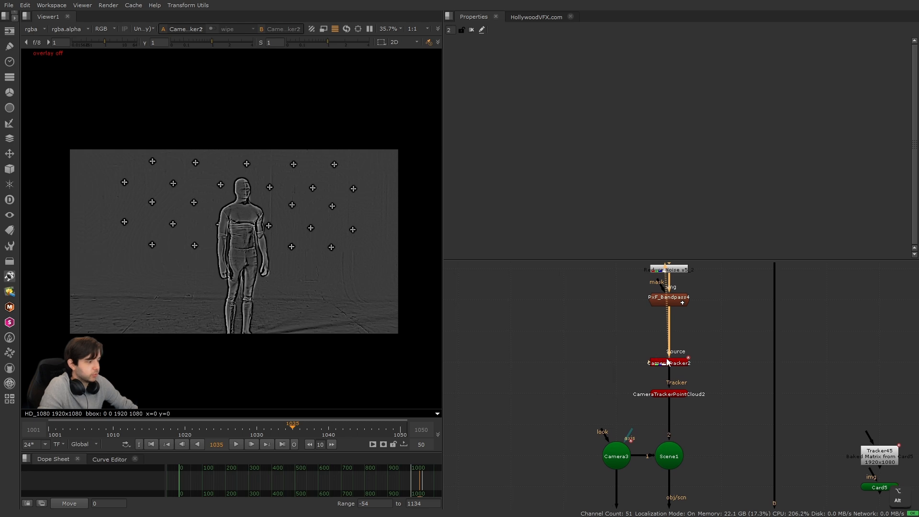
# Examine the noise reduction and PxF_Bandpass4 nodes that feed CameraTracker2
pyautogui.keyDown('alt'); pyautogui.moveTo(602, 342); pyautogui.dragTo(627, 419); pyautogui.keyUp('alt')
pyautogui.moveTo(761, 403); pyautogui.dragTo(646, 360)
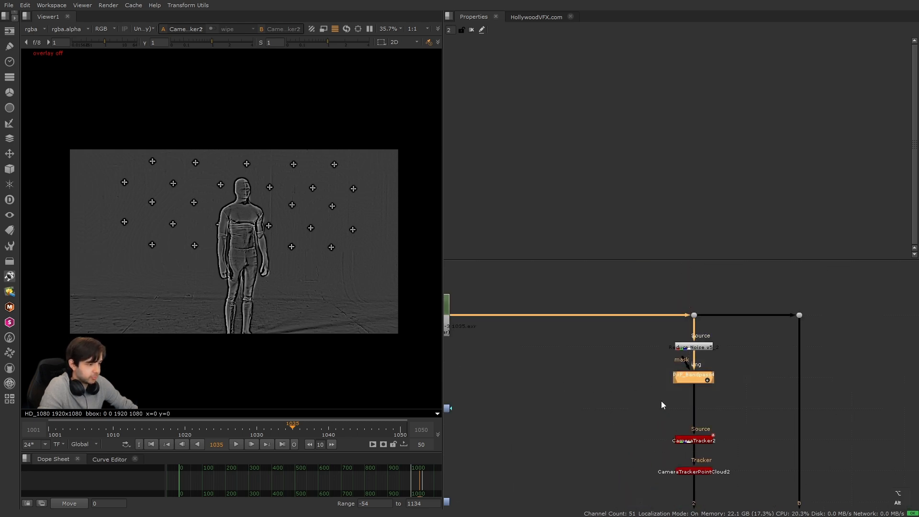
pyautogui.keyDown('alt'); pyautogui.moveTo(664, 404); pyautogui.dragTo(581, 357); pyautogui.keyUp('alt')
pyautogui.click(581, 357)
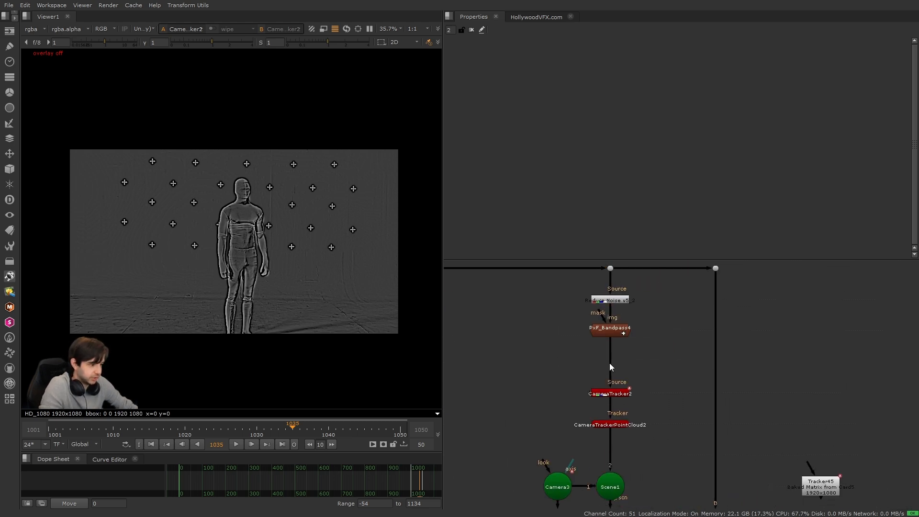
pyautogui.moveTo(554, 324); pyautogui.dragTo(655, 355)
pyautogui.click(655, 355)
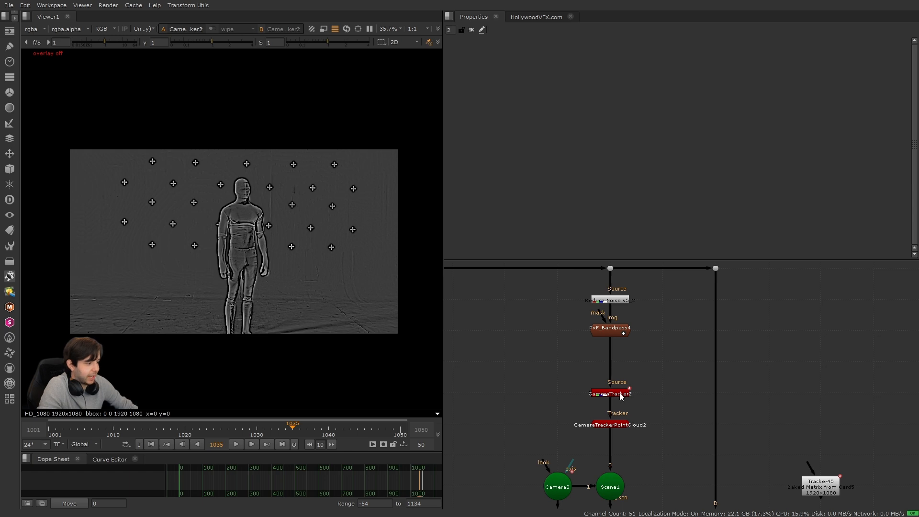
# Open the CameraTracker2 properties, turn the viewer overlay back on, and scrub the tracked points back to frame 1004
pyautogui.click(623, 394)
pyautogui.moveTo(290, 303); pyautogui.dragTo(324, 302, button='middle')
pyautogui.press('q')
pyautogui.moveTo(239, 430); pyautogui.dragTo(70, 442)
pyautogui.moveTo(598, 399); pyautogui.dragTo(613, 398)
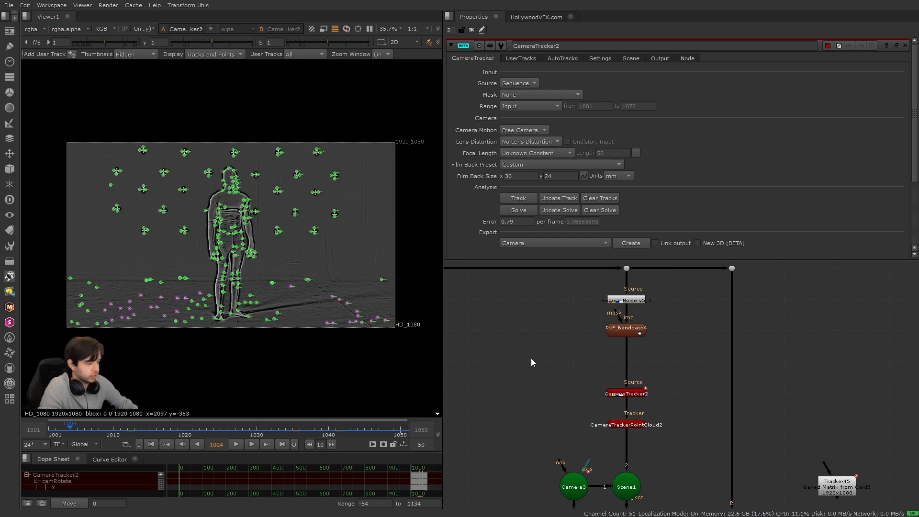
# View the Read63 plate and scrub through it to frame 1023, watching the wall markers around the figure
pyautogui.keyDown('alt'); pyautogui.moveTo(614, 436); pyautogui.dragTo(567, 322); pyautogui.keyUp('alt')
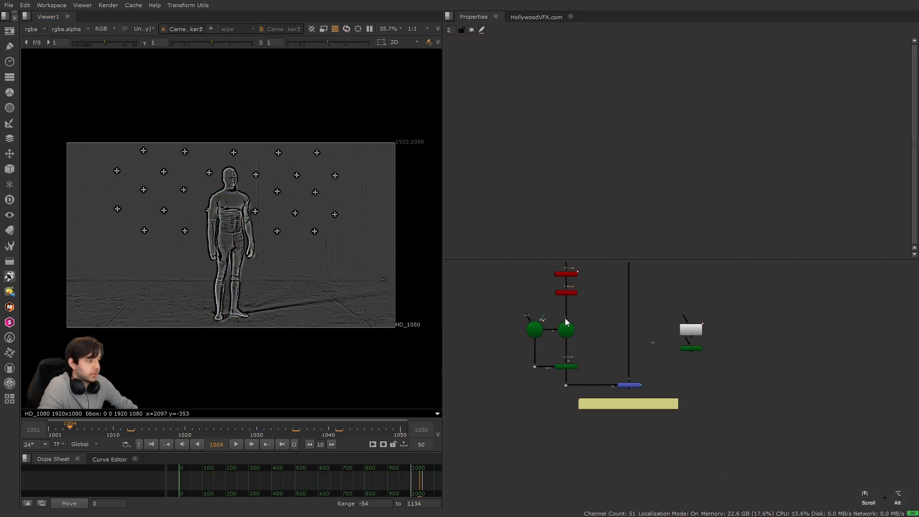
pyautogui.scroll(4, 616, 404)
pyautogui.keyDown('alt'); pyautogui.moveTo(616, 406); pyautogui.dragTo(643, 446); pyautogui.keyUp('alt')
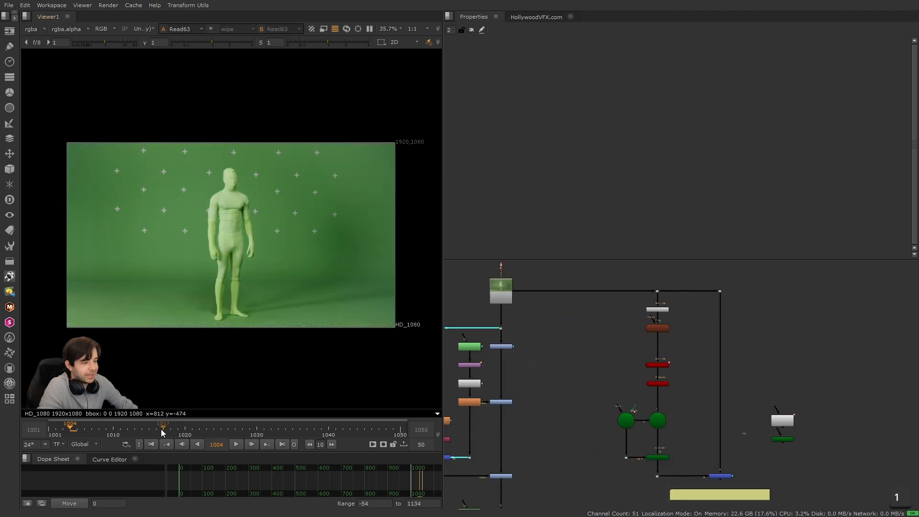
pyautogui.moveTo(153, 433)
pyautogui.mouseDown()
pyautogui.moveTo(371, 438)
pyautogui.moveTo(119, 433)
pyautogui.moveTo(142, 433)
pyautogui.mouseUp()
pyautogui.keyDown('ctrl'); pyautogui.keyDown('shift'); pyautogui.moveTo(289, 300); pyautogui.dragTo(330, 320); pyautogui.keyUp('shift'); pyautogui.keyUp('ctrl')
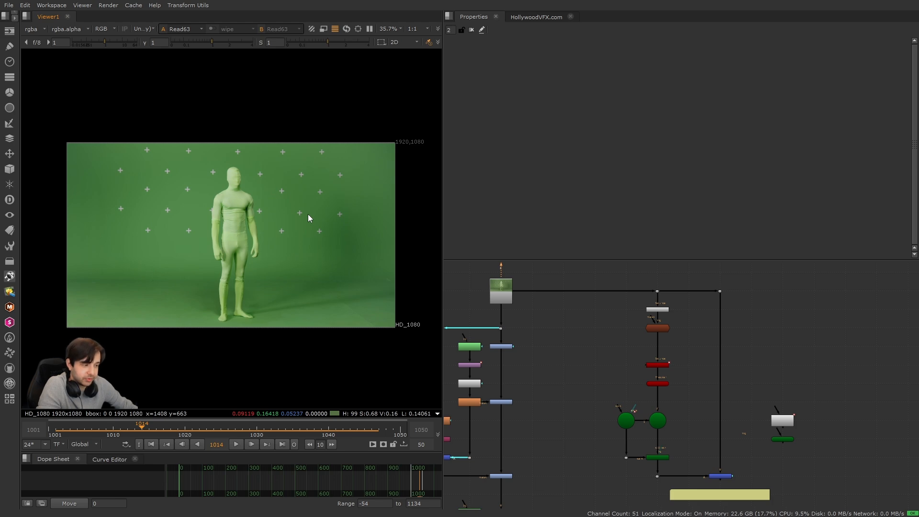
pyautogui.click(153, 430)
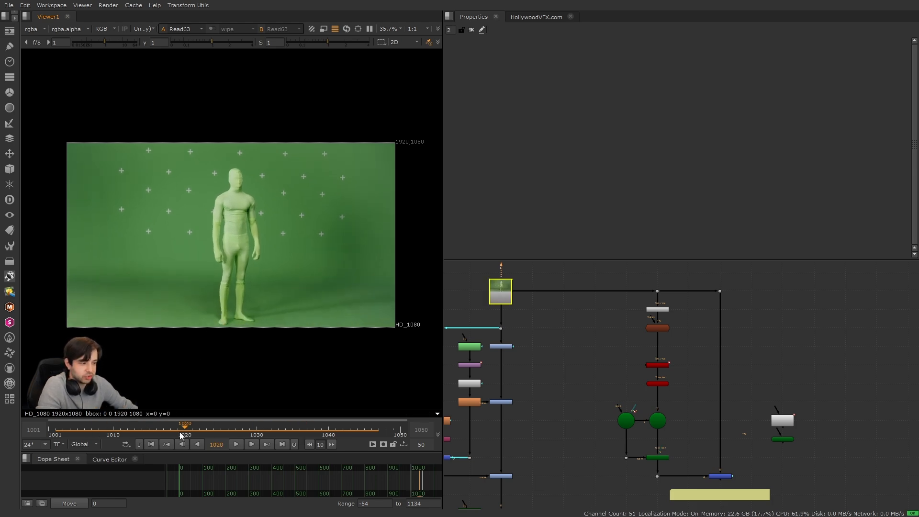
pyautogui.moveTo(156, 435); pyautogui.dragTo(206, 441)
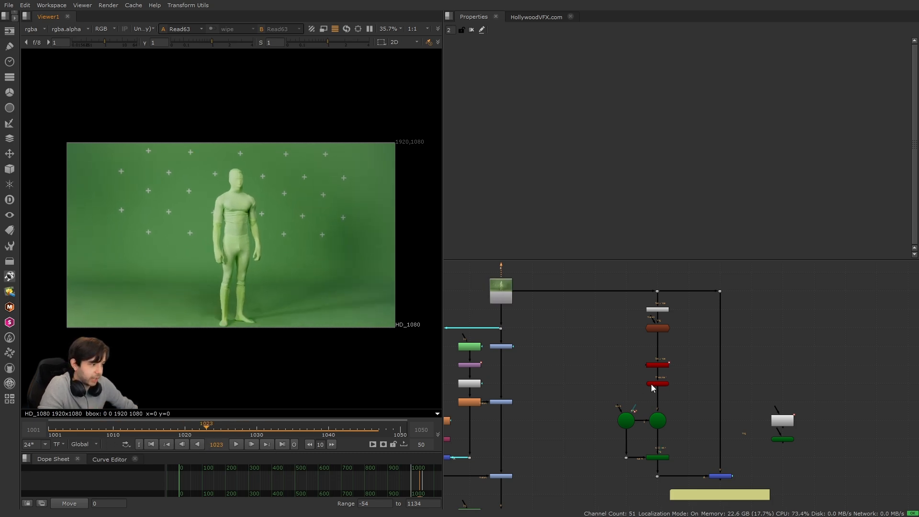
# View the green-screen plate in the Shot 2 section and play the footage in the viewer
pyautogui.scroll(-3, 628, 388)
pyautogui.scroll(-2, 606, 402)
pyautogui.scroll(6, 551, 376)
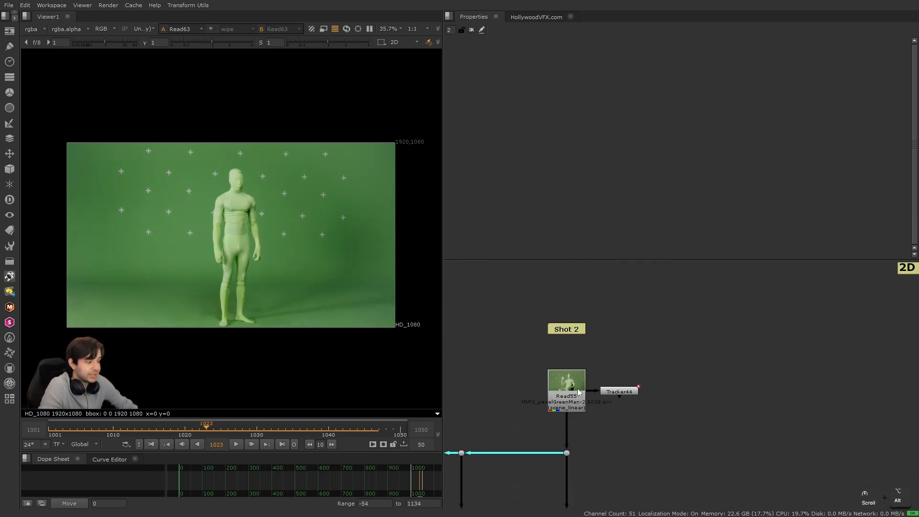
pyautogui.press('1')
pyautogui.click(237, 444)
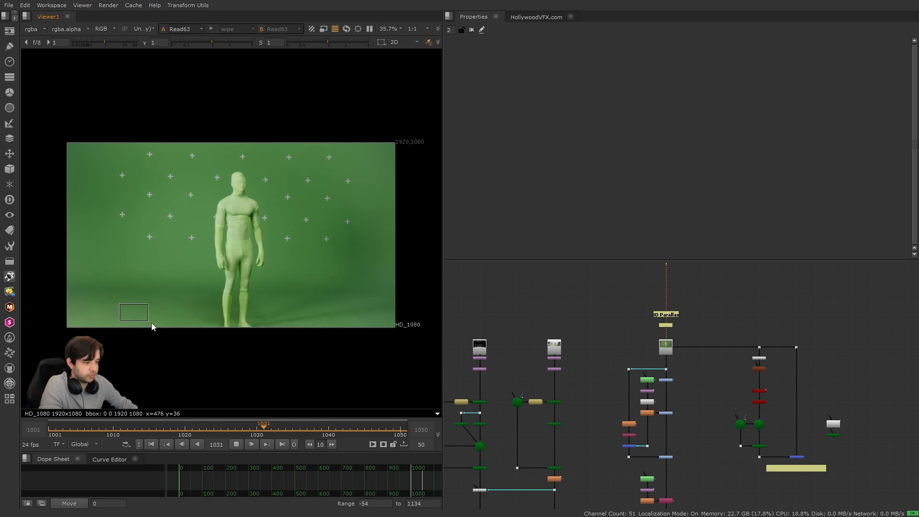
pyautogui.click(236, 444)
# View the PxF_Bandpass4 output and examine the floor detail and wall markers
pyautogui.scroll(5, 752, 374)
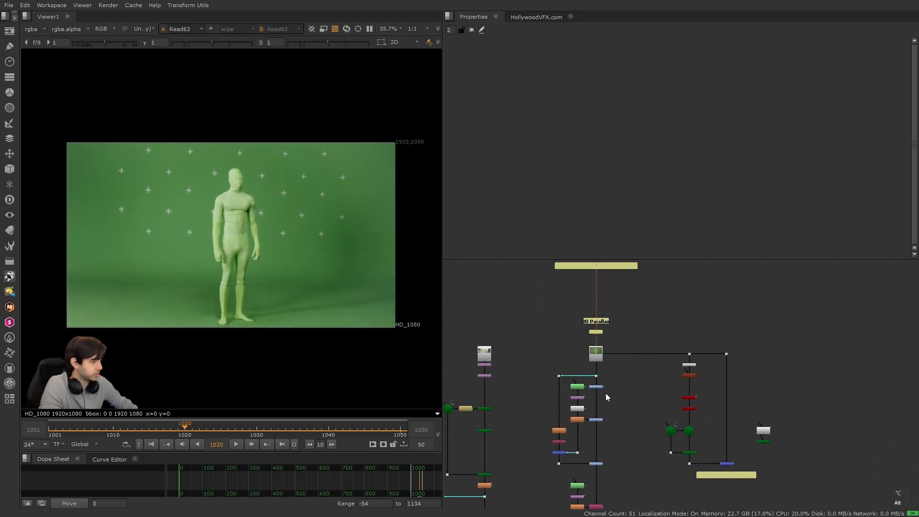
pyautogui.click(765, 358)
pyautogui.press('1')
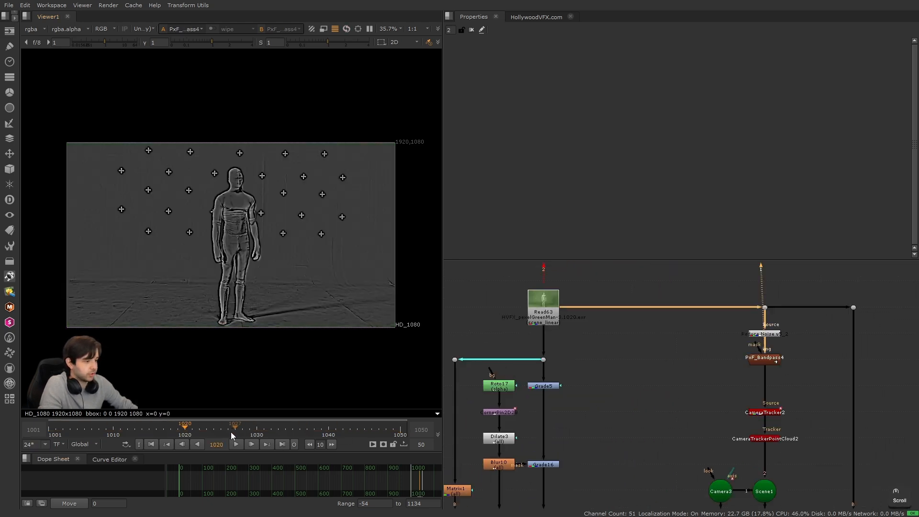
pyautogui.moveTo(139, 314); pyautogui.dragTo(167, 340)
pyautogui.moveTo(112, 176); pyautogui.dragTo(185, 224)
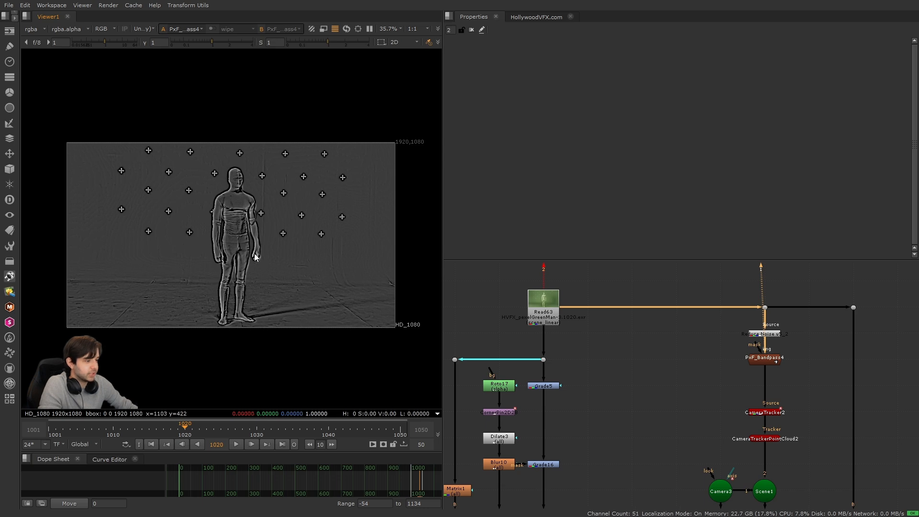
# View CameraTracker2 with its properties open and scrub through the tracked points, ending on frame 1001
pyautogui.keyDown('alt'); pyautogui.moveTo(783, 427); pyautogui.dragTo(703, 379); pyautogui.keyUp('alt')
pyautogui.scroll(2, 702, 378)
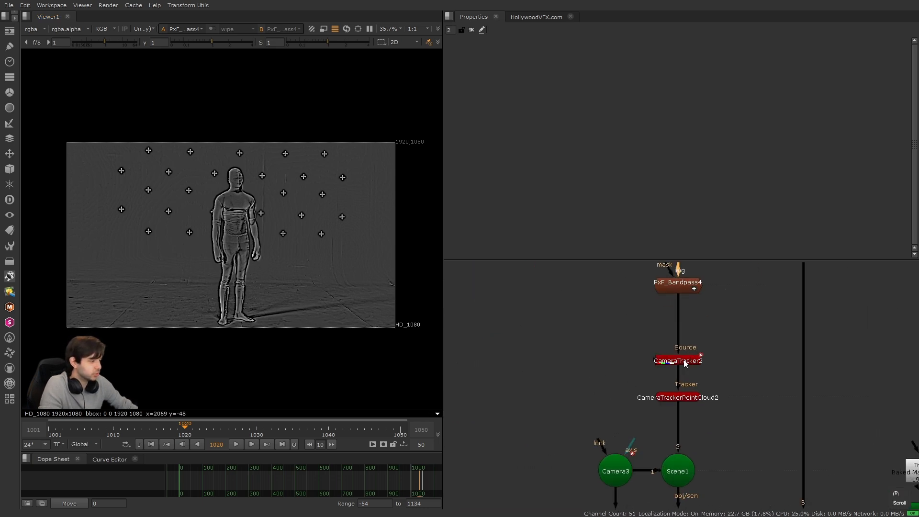
pyautogui.click(685, 363)
pyautogui.press('1')
pyautogui.doubleClick(685, 362)
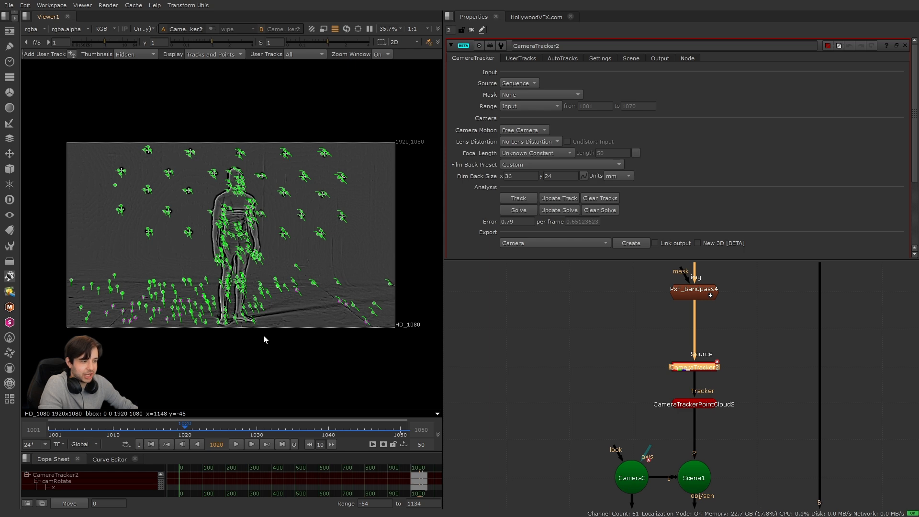
pyautogui.click(182, 433)
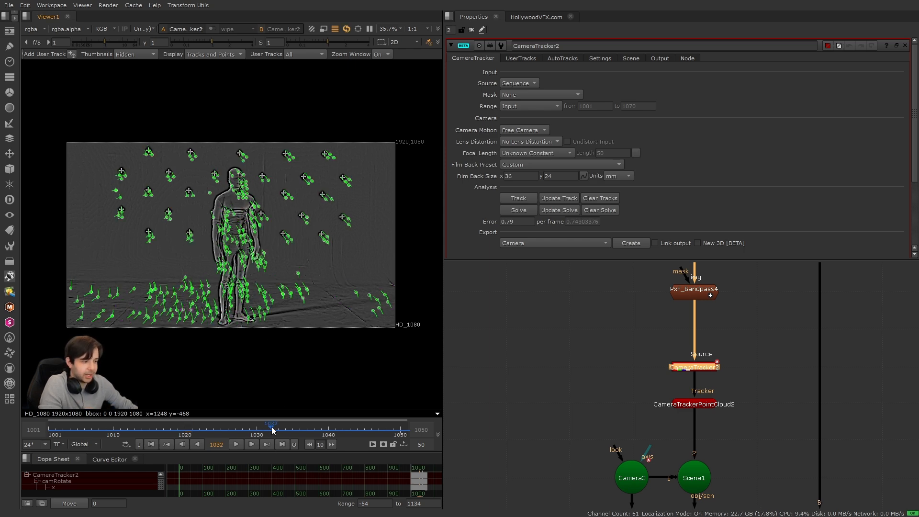
pyautogui.moveTo(182, 433); pyautogui.dragTo(264, 433)
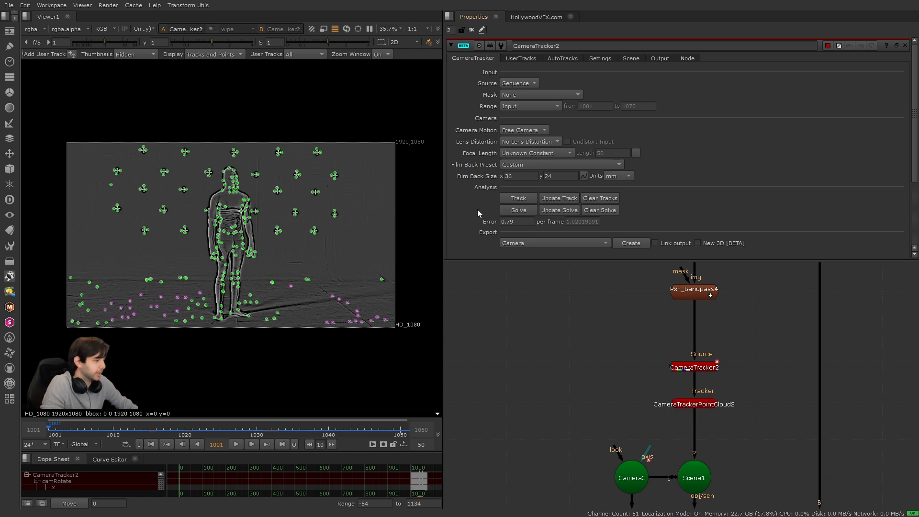
# Examine the Roto17, CornerPin2D, Dilate3 and Blur10 branch beneath the Shot 1 plate
pyautogui.scroll(-4, 562, 358)
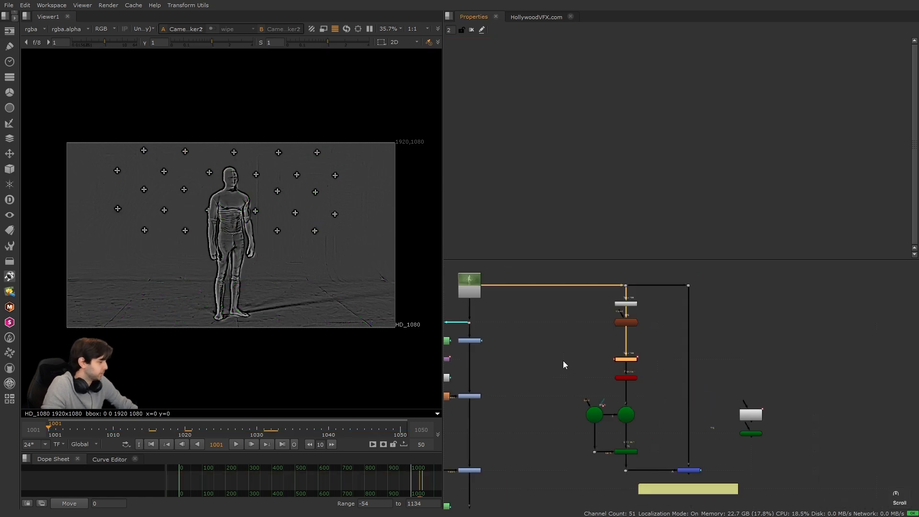
pyautogui.keyDown('alt'); pyautogui.moveTo(563, 360); pyautogui.dragTo(740, 348); pyautogui.keyUp('alt')
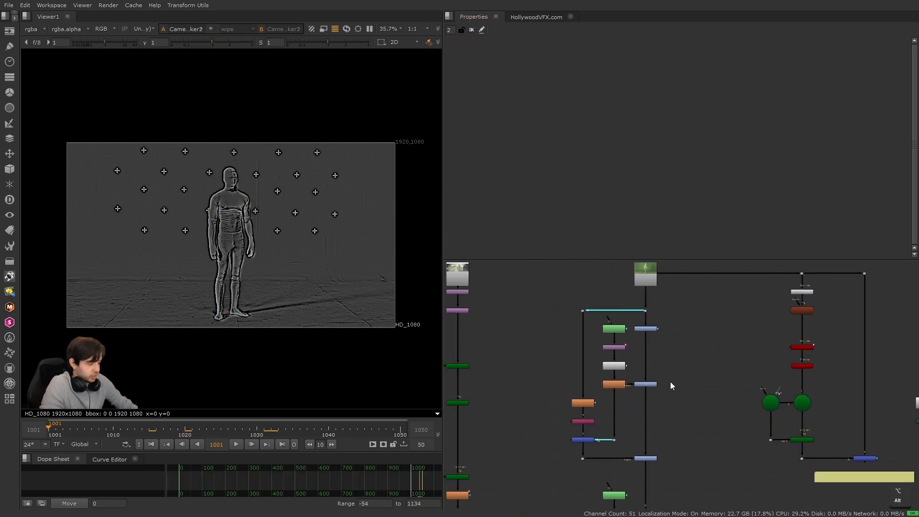
pyautogui.keyDown('alt'); pyautogui.moveTo(480, 362); pyautogui.dragTo(450, 344); pyautogui.keyUp('alt')
pyautogui.scroll(2, 707, 395)
pyautogui.keyDown('alt'); pyautogui.moveTo(591, 373); pyautogui.dragTo(673, 400); pyautogui.keyUp('alt')
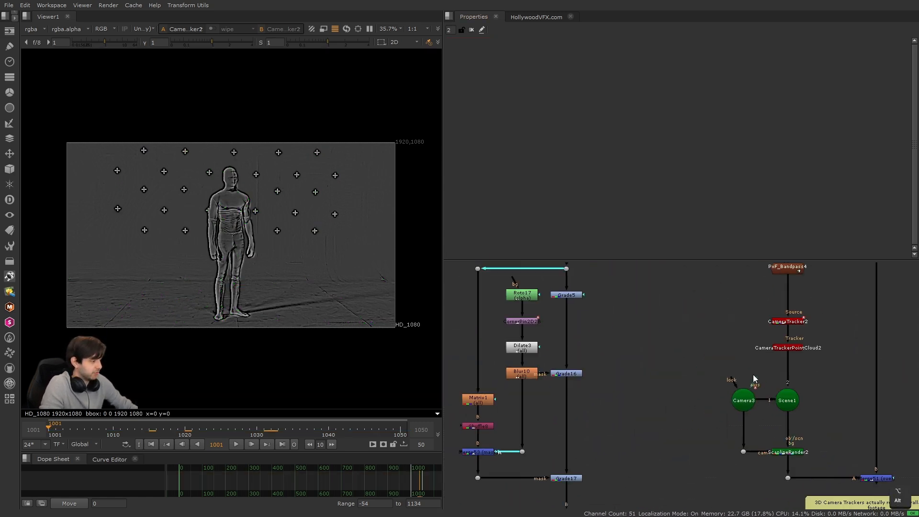
pyautogui.keyDown('alt'); pyautogui.moveTo(526, 331); pyautogui.dragTo(579, 343); pyautogui.keyUp('alt')
pyautogui.scroll(1, 580, 342)
pyautogui.moveTo(543, 314); pyautogui.dragTo(617, 345)
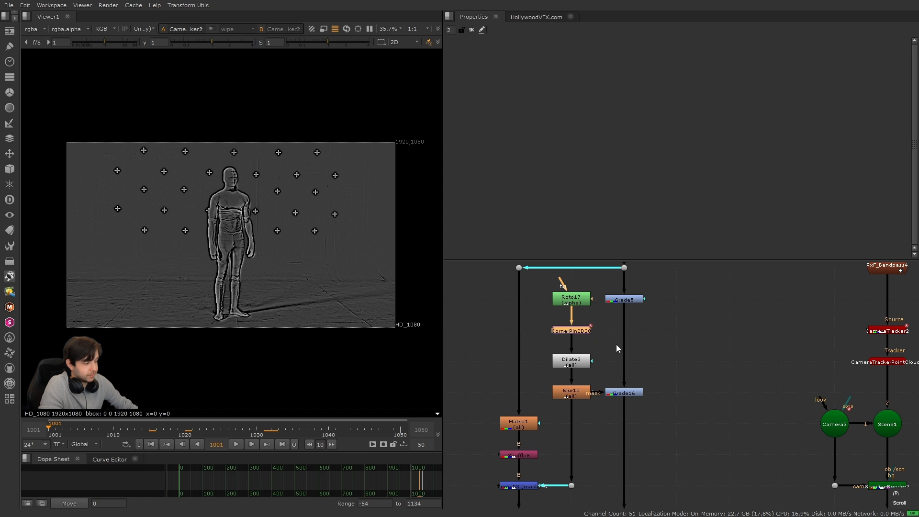
pyautogui.click(616, 344)
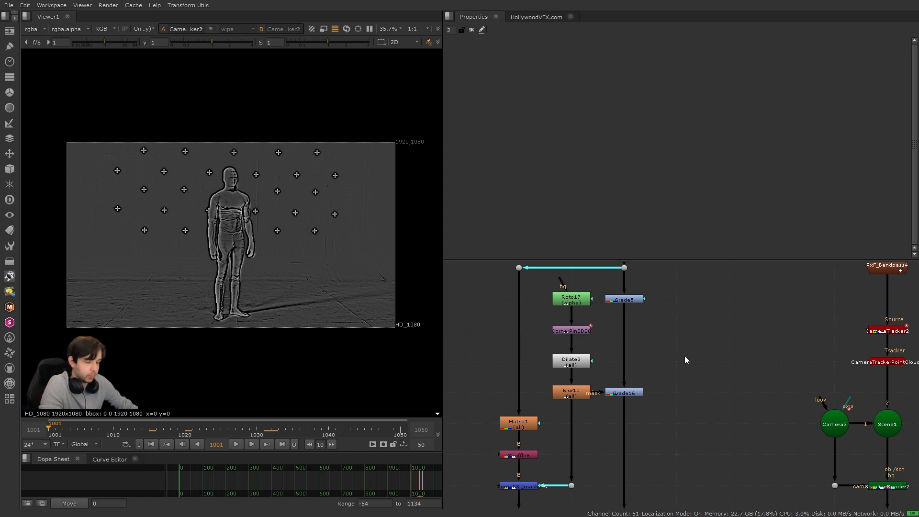
# Examine the two background projection setups and view the garage interior image from its Transform node
pyautogui.scroll(-3, 684, 356)
pyautogui.moveTo(685, 356); pyautogui.dragTo(833, 378, button='middle')
pyautogui.moveTo(500, 361); pyautogui.dragTo(589, 362, button='middle')
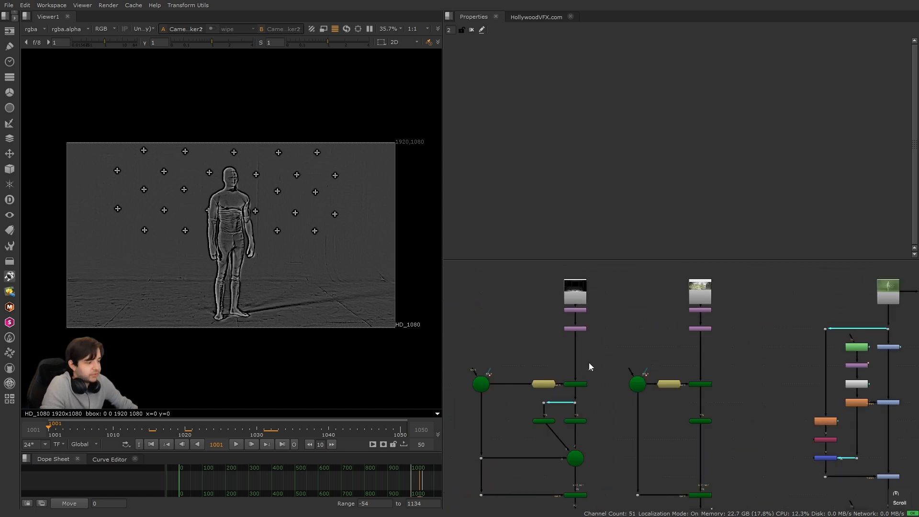
pyautogui.keyDown('alt'); pyautogui.moveTo(582, 447); pyautogui.dragTo(582, 372); pyautogui.keyUp('alt')
pyautogui.scroll(2, 583, 372)
pyautogui.keyDown('alt'); pyautogui.moveTo(589, 273); pyautogui.dragTo(612, 429); pyautogui.keyUp('alt')
pyautogui.keyDown('alt'); pyautogui.moveTo(628, 397); pyautogui.dragTo(586, 363); pyautogui.keyUp('alt')
pyautogui.keyDown('alt'); pyautogui.moveTo(651, 339); pyautogui.dragTo(628, 325); pyautogui.keyUp('alt')
pyautogui.scroll(-2, 612, 358)
pyautogui.keyDown('alt'); pyautogui.moveTo(589, 393); pyautogui.dragTo(617, 381); pyautogui.keyUp('alt')
pyautogui.keyDown('alt'); pyautogui.scroll(2, 617, 381); pyautogui.keyUp('alt')
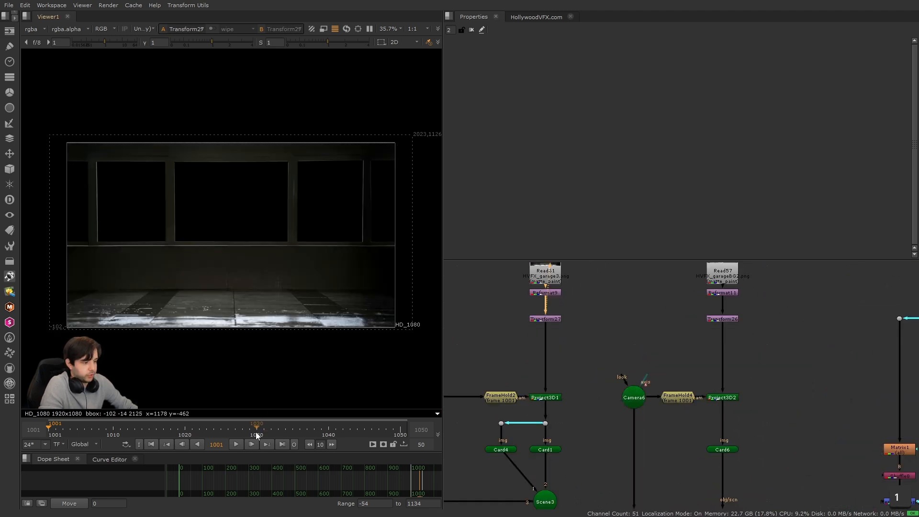
# Scrub the transformed garage interior to frame 1029 and examine its floor and back wall
pyautogui.moveTo(257, 430); pyautogui.dragTo(306, 423)
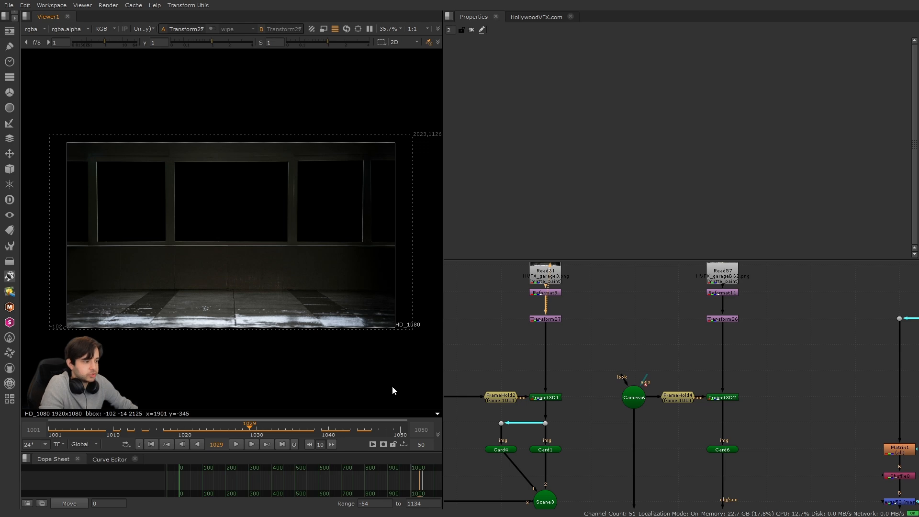
pyautogui.moveTo(53, 289); pyautogui.dragTo(408, 346)
pyautogui.moveTo(44, 115); pyautogui.dragTo(413, 292)
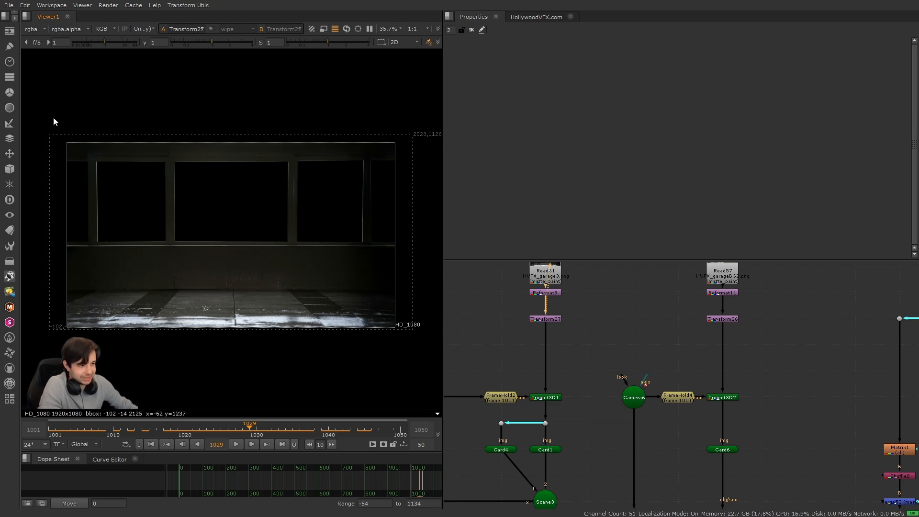
# View Scene3 in 3D and examine the garage floor and back wall projected from Camera5
pyautogui.moveTo(51, 120); pyautogui.dragTo(413, 292)
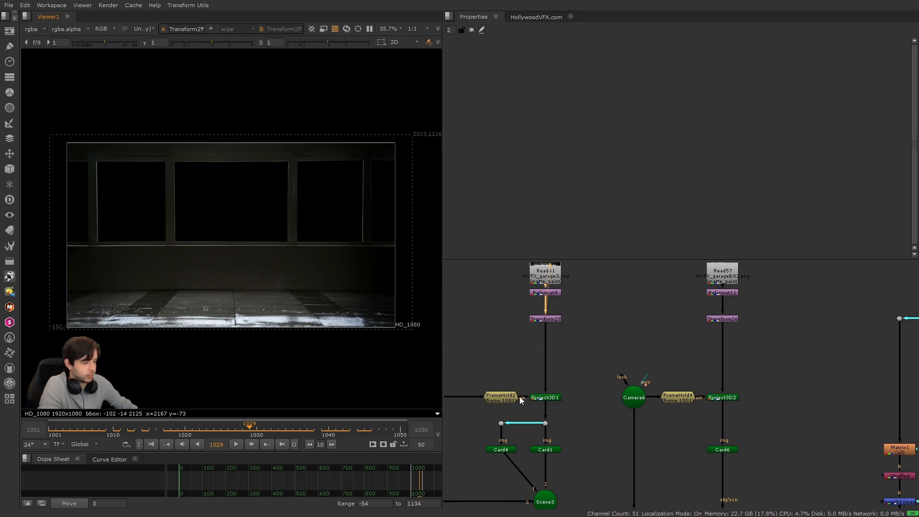
pyautogui.moveTo(562, 491); pyautogui.dragTo(592, 433, button='middle')
pyautogui.click(576, 441)
pyautogui.press('1')
pyautogui.click(543, 425)
pyautogui.press('f')
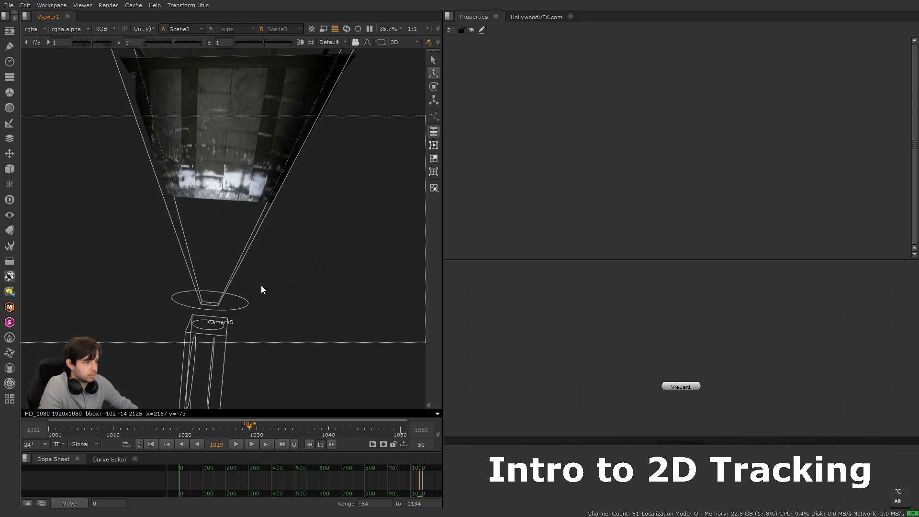
pyautogui.keyDown('alt'); pyautogui.moveTo(260, 286); pyautogui.dragTo(202, 193); pyautogui.keyUp('alt')
pyautogui.keyDown('alt'); pyautogui.moveTo(202, 193); pyautogui.dragTo(246, 251, button='middle'); pyautogui.keyUp('alt')
pyautogui.keyDown('alt'); pyautogui.moveTo(246, 252); pyautogui.dragTo(215, 312); pyautogui.keyUp('alt')
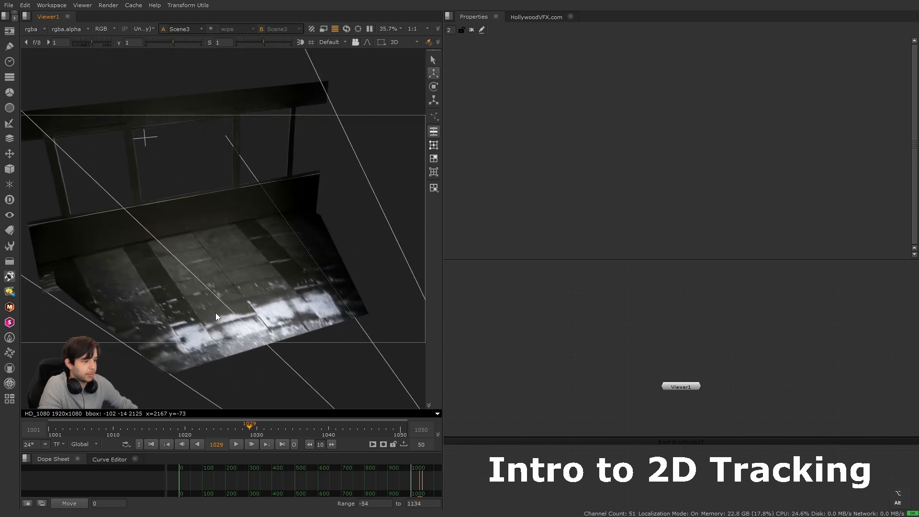
# Look through Camera5 in the 3D view and scrub the projected garage to frame 1022
pyautogui.click(329, 42)
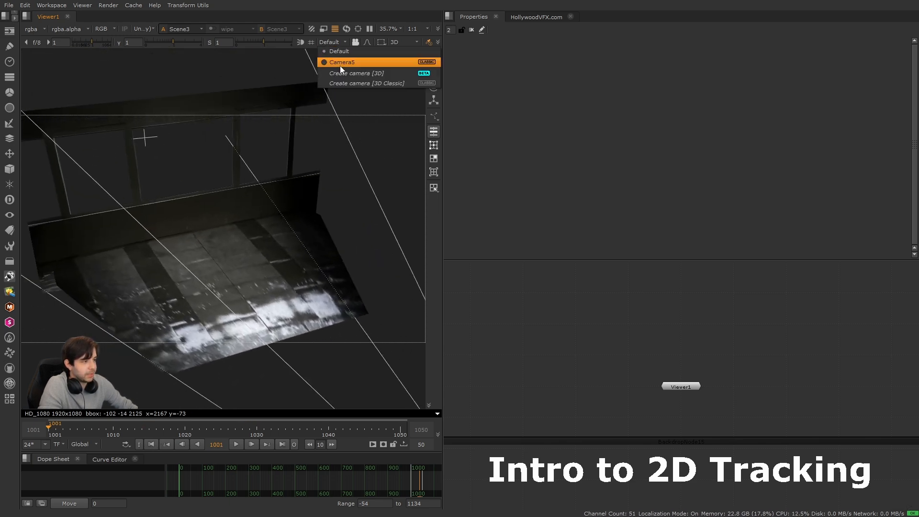
pyautogui.click(340, 66)
pyautogui.moveTo(96, 435); pyautogui.dragTo(286, 442)
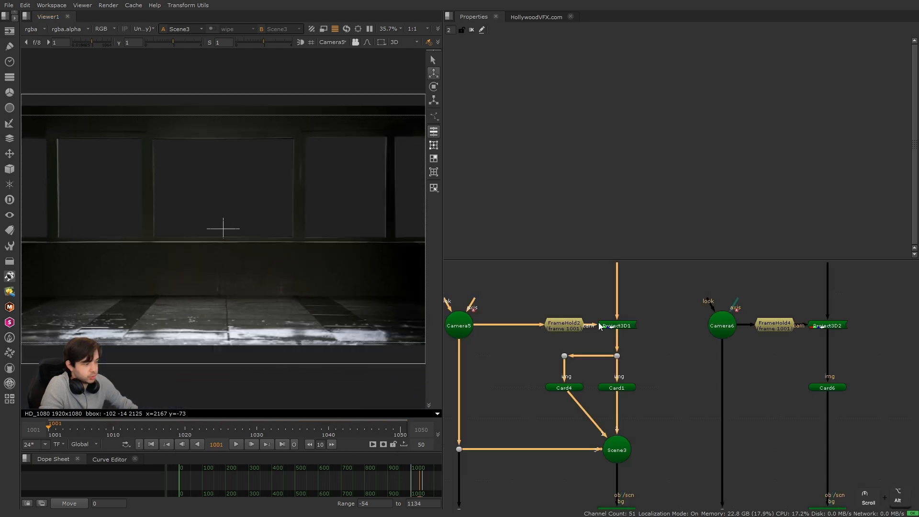
pyautogui.moveTo(593, 314); pyautogui.dragTo(654, 337)
pyautogui.click(642, 330)
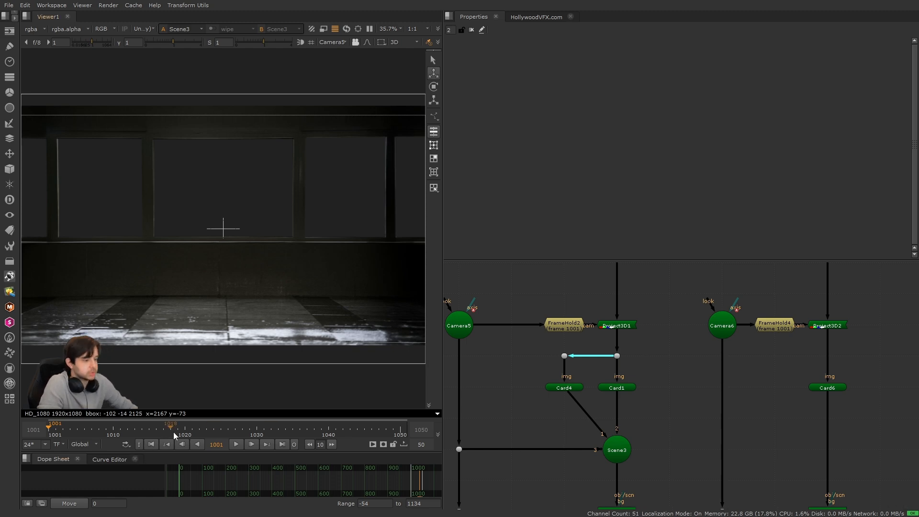
pyautogui.moveTo(174, 433); pyautogui.dragTo(200, 432)
# View the tree background image from Transform26 and return to viewing Scene3
pyautogui.scroll(-3, 685, 297)
pyautogui.moveTo(699, 278); pyautogui.dragTo(616, 424, button='middle')
pyautogui.moveTo(651, 387); pyautogui.dragTo(717, 423)
pyautogui.press('1')
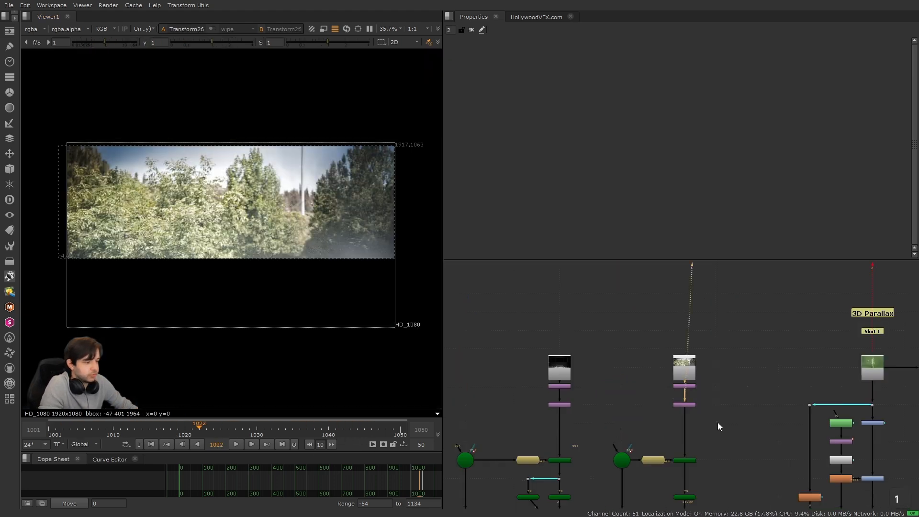
pyautogui.scroll(3, 576, 478)
pyautogui.moveTo(576, 479); pyautogui.dragTo(610, 380, button='middle')
pyautogui.click(578, 438)
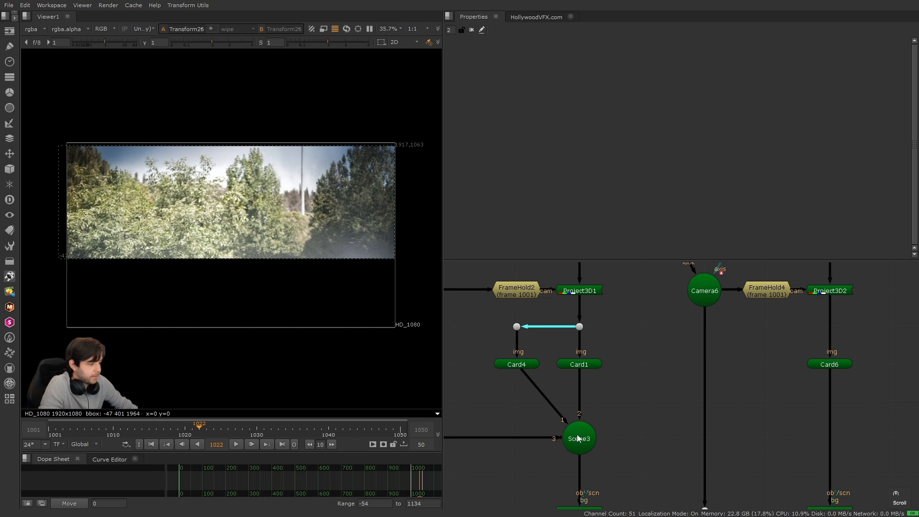
pyautogui.press('1')
pyautogui.click(398, 53)
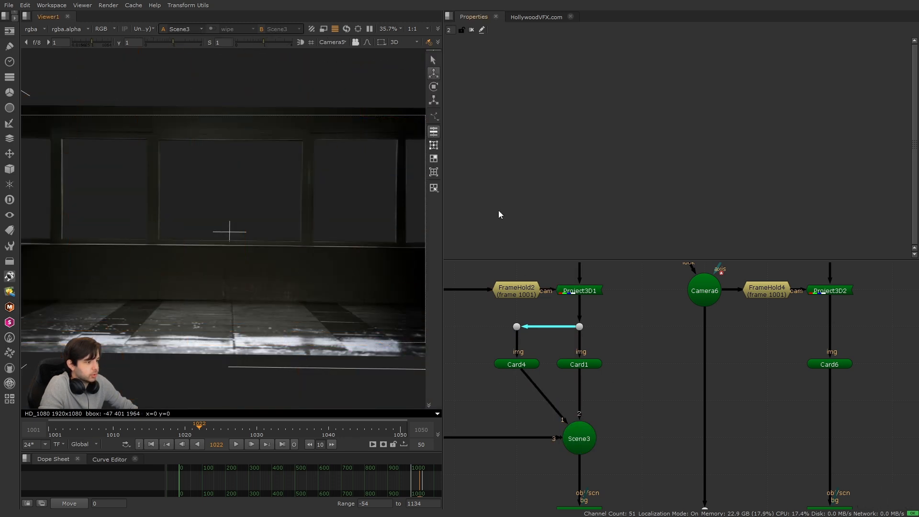
# Duplicate Card4, feed the copy from Project3D2 and connect it to Scene3
pyautogui.click(526, 364)
pyautogui.hotkey('ctrl', 'c')
pyautogui.hotkey('ctrl', 'v')
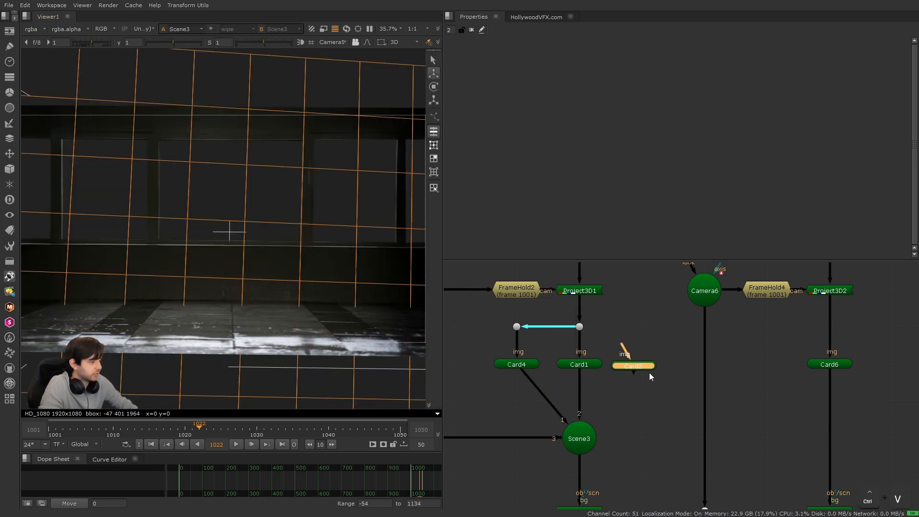
pyautogui.scroll(-3, 641, 351)
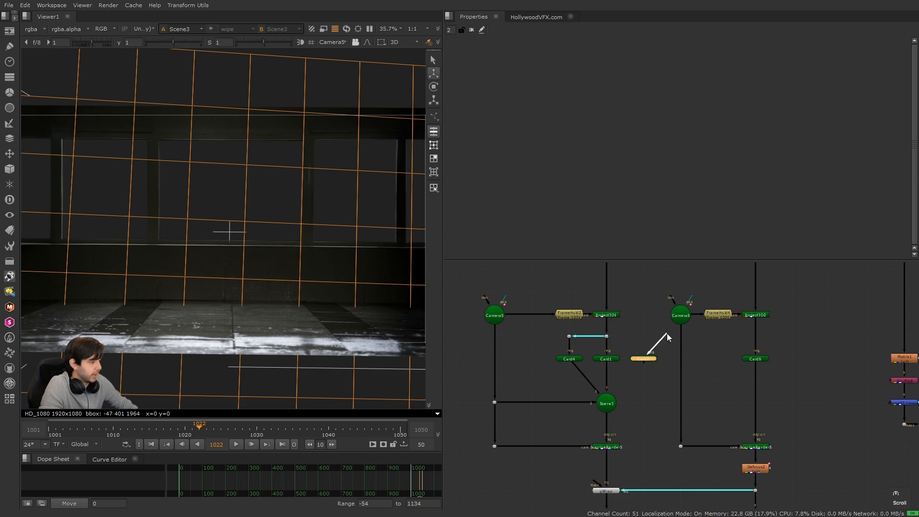
pyautogui.moveTo(668, 333); pyautogui.dragTo(758, 314)
pyautogui.scroll(3, 571, 413)
pyautogui.click(638, 390)
pyautogui.hotkey('shift', 'y')
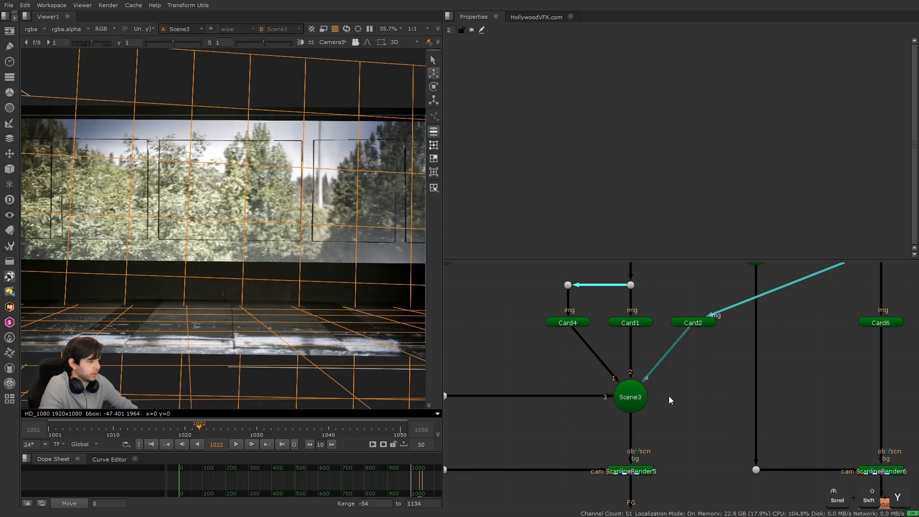
# Move Card2 slightly behind the garage wall to a Translate z of -0.796
pyautogui.doubleClick(694, 323)
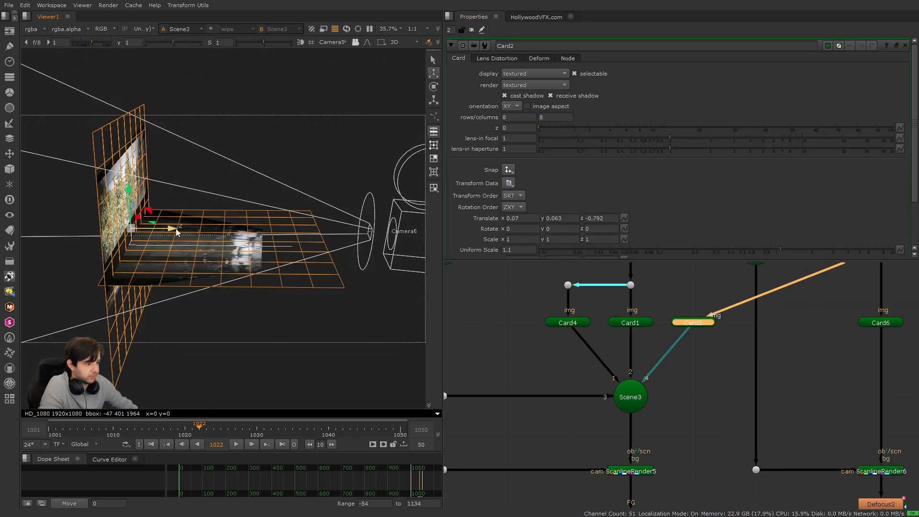
pyautogui.moveTo(175, 229); pyautogui.dragTo(175, 228)
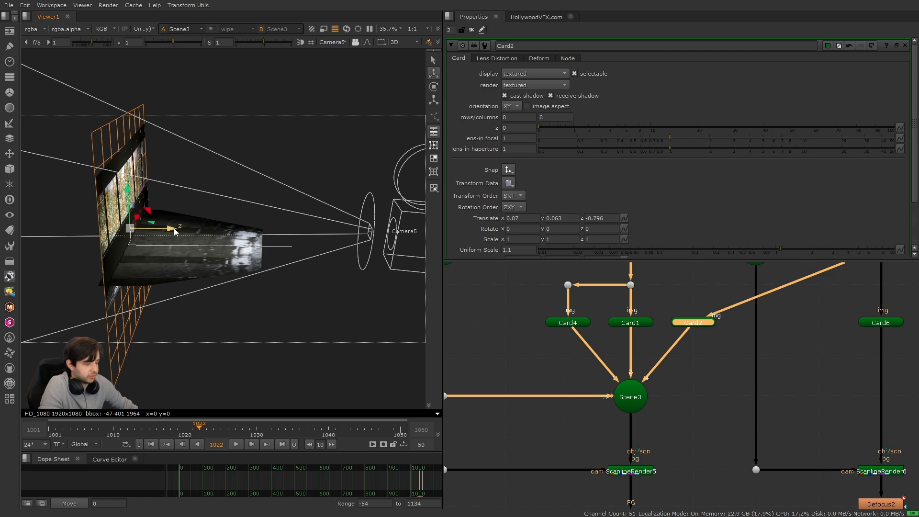
pyautogui.keyDown('alt'); pyautogui.moveTo(174, 229); pyautogui.dragTo(122, 221, button='right'); pyautogui.keyUp('alt')
pyautogui.click(472, 30)
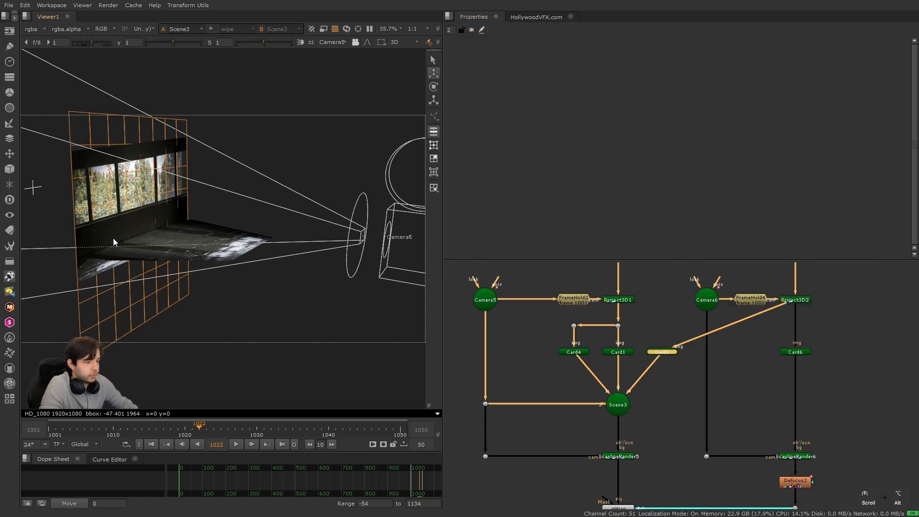
pyautogui.keyDown('alt'); pyautogui.moveTo(113, 242); pyautogui.dragTo(115, 233, button='right'); pyautogui.keyUp('alt')
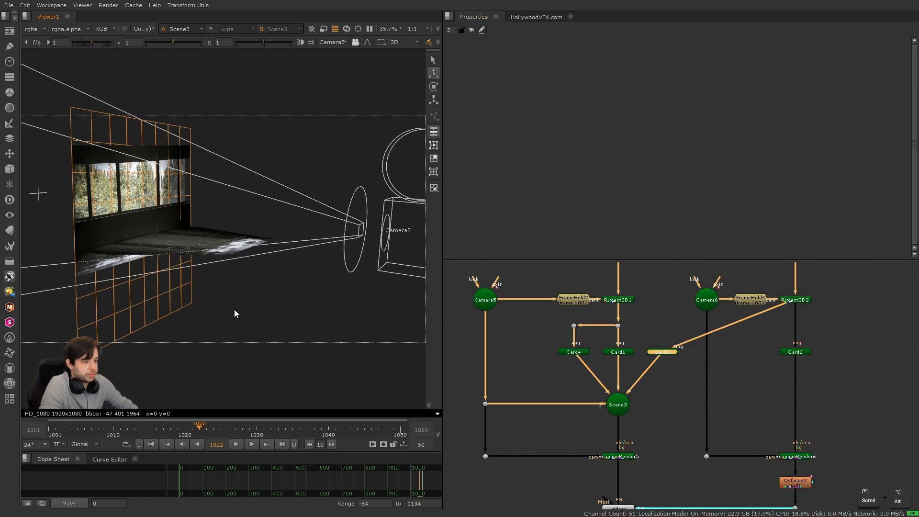
pyautogui.click(261, 340)
# View ScanlineRender5, play and scrub the garage render with the trees right behind the windows, and return to frame 1001
pyautogui.click(622, 457)
pyautogui.press('1')
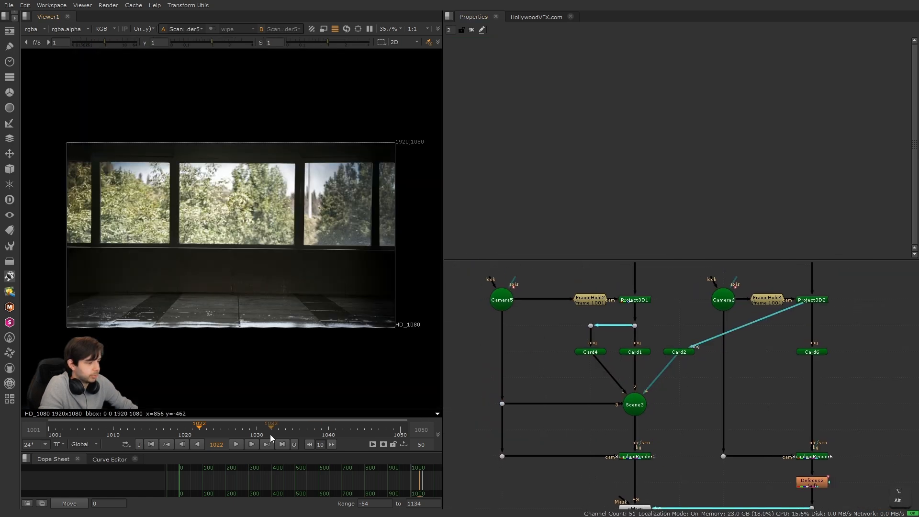
pyautogui.click(236, 444)
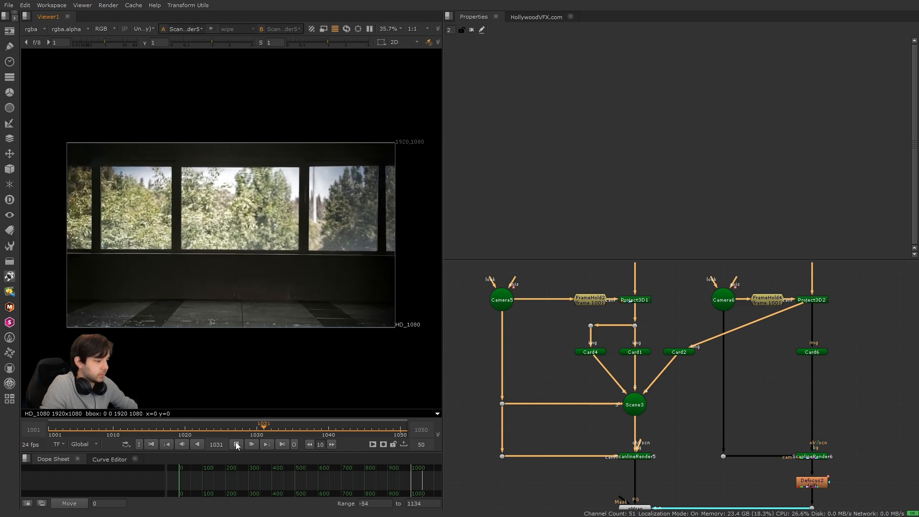
pyautogui.click(272, 434)
pyautogui.moveTo(272, 435); pyautogui.dragTo(178, 429)
pyautogui.keyDown('alt'); pyautogui.moveTo(407, 429); pyautogui.dragTo(181, 436); pyautogui.keyUp('alt')
pyautogui.middleClick(218, 429)
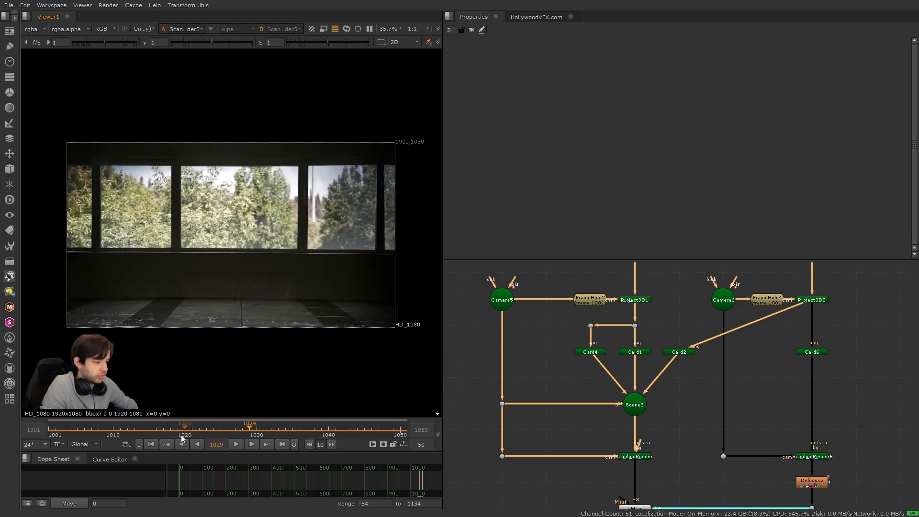
pyautogui.click(153, 444)
pyautogui.click(520, 378)
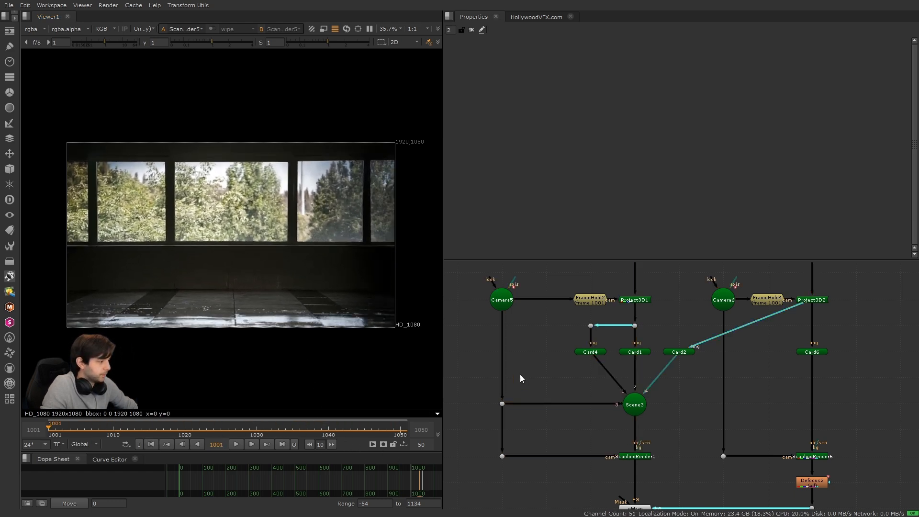
# In Scene3, push Card2 far behind the garage to about -4.535 in z and set its uniform scale to 10
pyautogui.click(637, 411)
pyautogui.press('1')
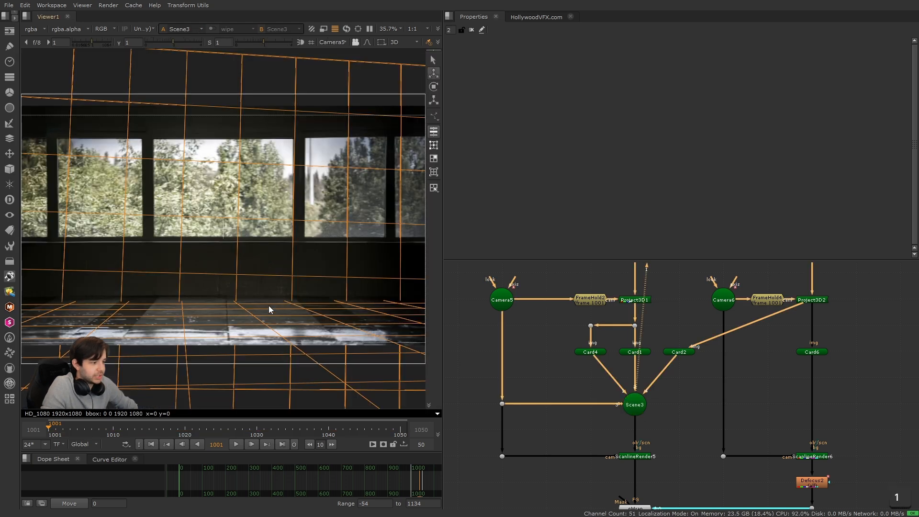
pyautogui.press('f')
pyautogui.click(257, 283)
pyautogui.press('f')
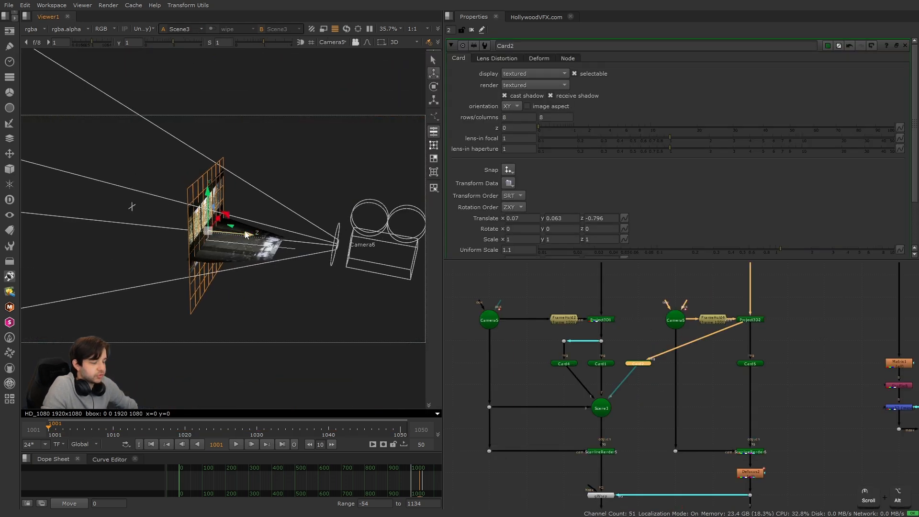
pyautogui.moveTo(245, 235); pyautogui.dragTo(144, 221)
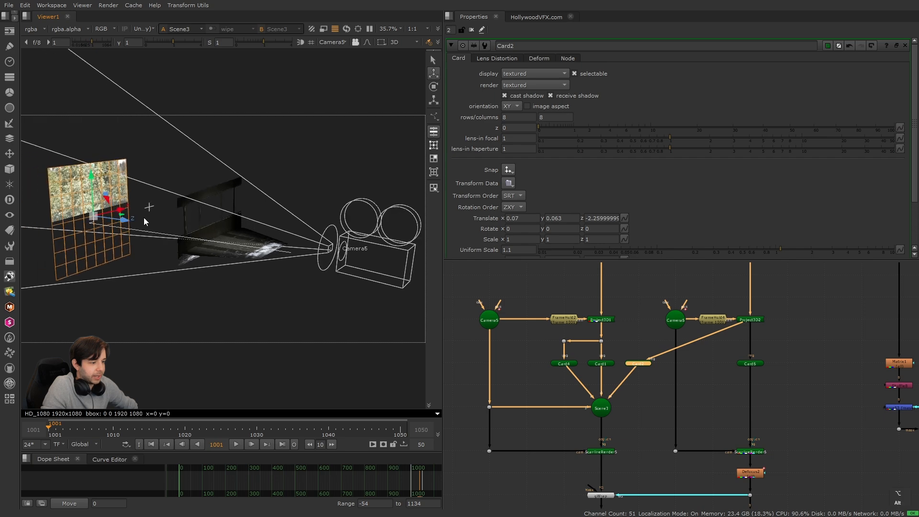
pyautogui.keyDown('alt'); pyautogui.moveTo(144, 218); pyautogui.dragTo(395, 265, button='right'); pyautogui.keyUp('alt')
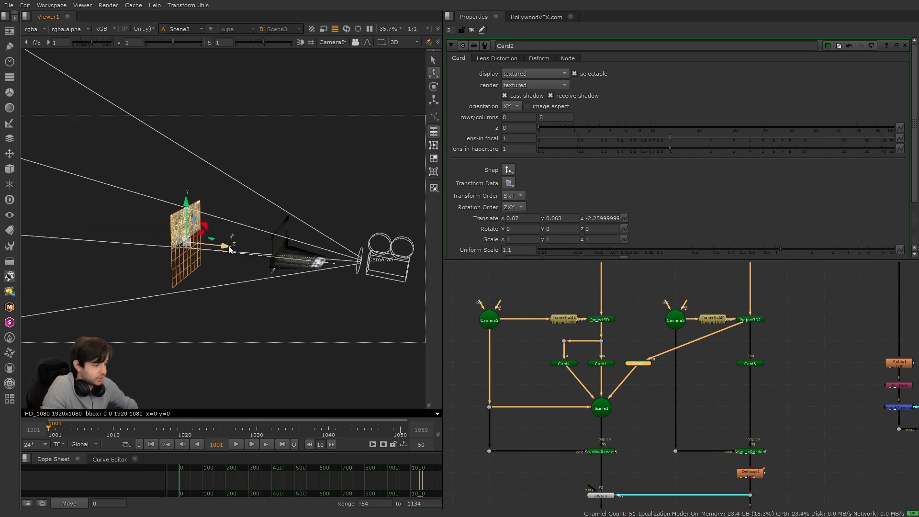
pyautogui.scroll(-2, 726, 224)
pyautogui.moveTo(786, 224); pyautogui.dragTo(893, 222)
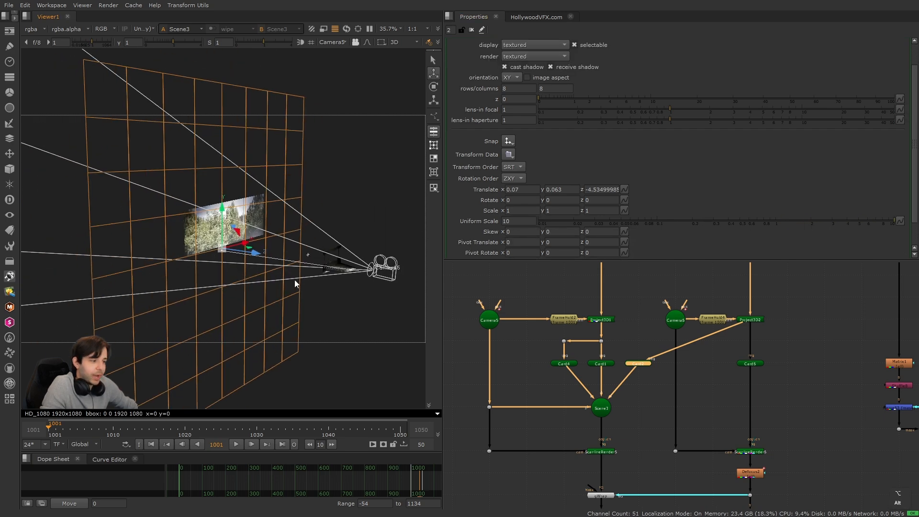
# Show the 3D grid and examine the distance between the tree card, the garage cards and the camera
pyautogui.keyDown('alt'); pyautogui.moveTo(294, 280); pyautogui.dragTo(249, 263); pyautogui.keyUp('alt')
pyautogui.click(311, 43)
pyautogui.keyDown('alt'); pyautogui.moveTo(249, 263); pyautogui.dragTo(256, 295, button='right'); pyautogui.keyUp('alt')
pyautogui.click(374, 204)
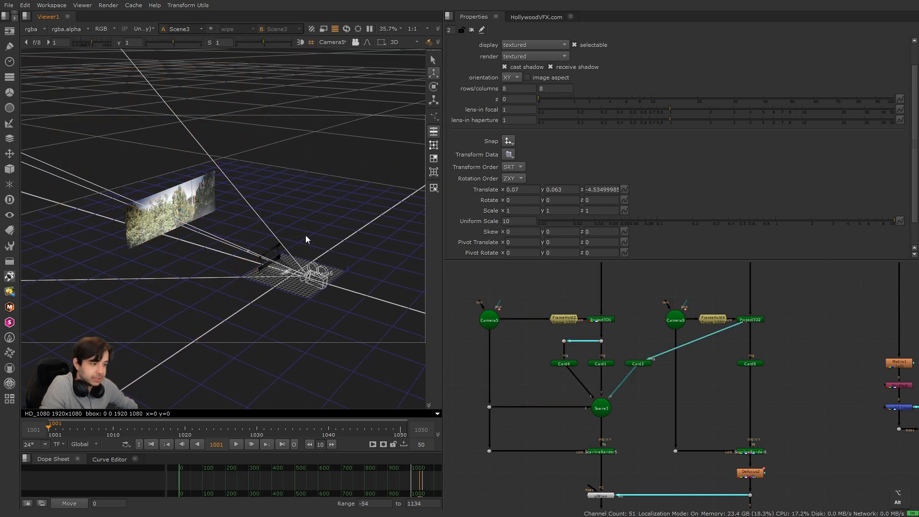
pyautogui.keyDown('alt'); pyautogui.moveTo(306, 234); pyautogui.dragTo(305, 201, button='right'); pyautogui.keyUp('alt')
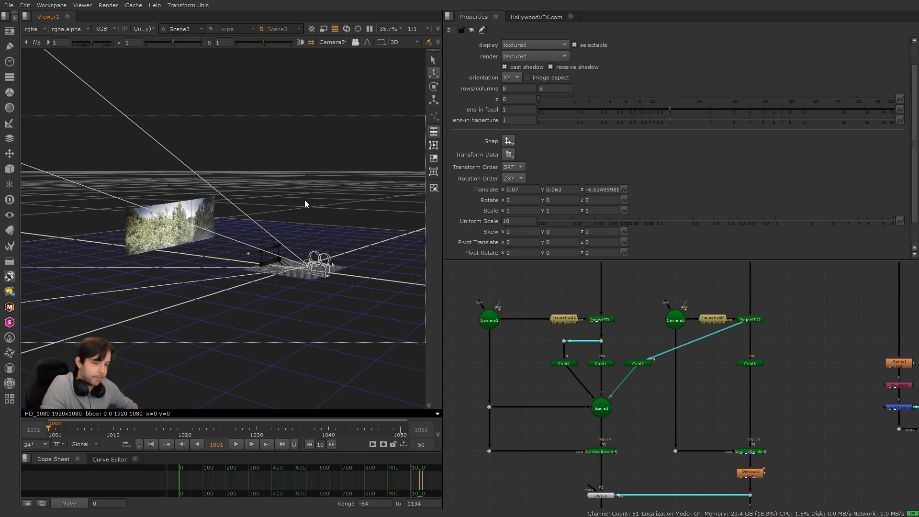
pyautogui.keyDown('alt'); pyautogui.moveTo(305, 200); pyautogui.dragTo(200, 268, button='right'); pyautogui.keyUp('alt')
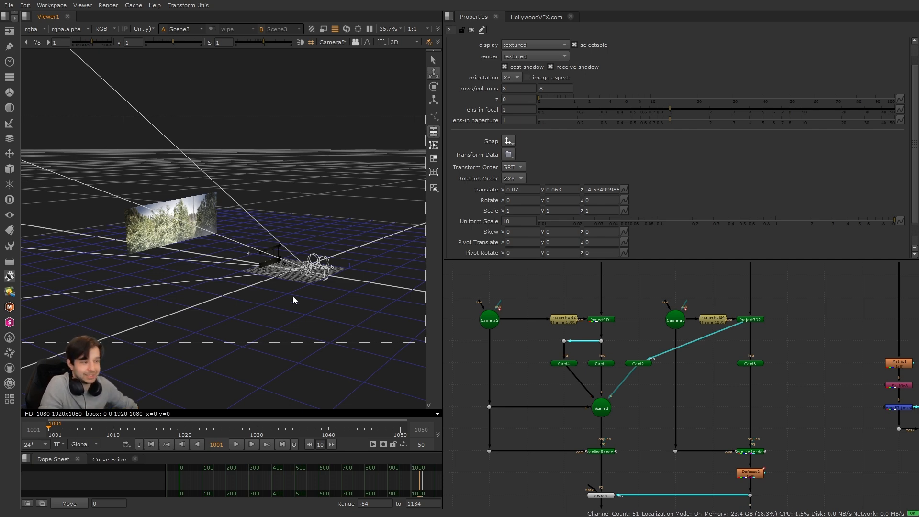
pyautogui.click(217, 234)
pyautogui.click(185, 208)
pyautogui.keyDown('alt'); pyautogui.moveTo(208, 254); pyautogui.dragTo(225, 261, button='right'); pyautogui.keyUp('alt')
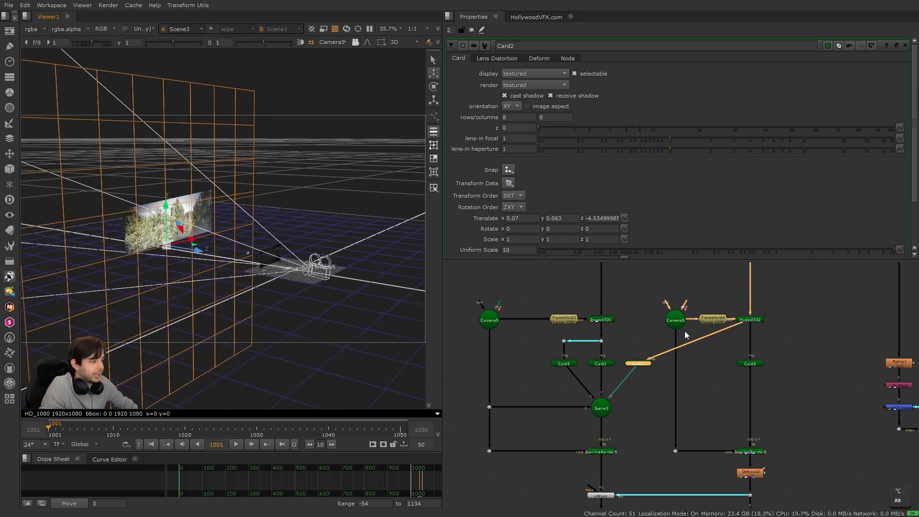
# View the tree image from its Transform node and the Shot 1 green-screen plate
pyautogui.scroll(6, 625, 358)
pyautogui.press('1')
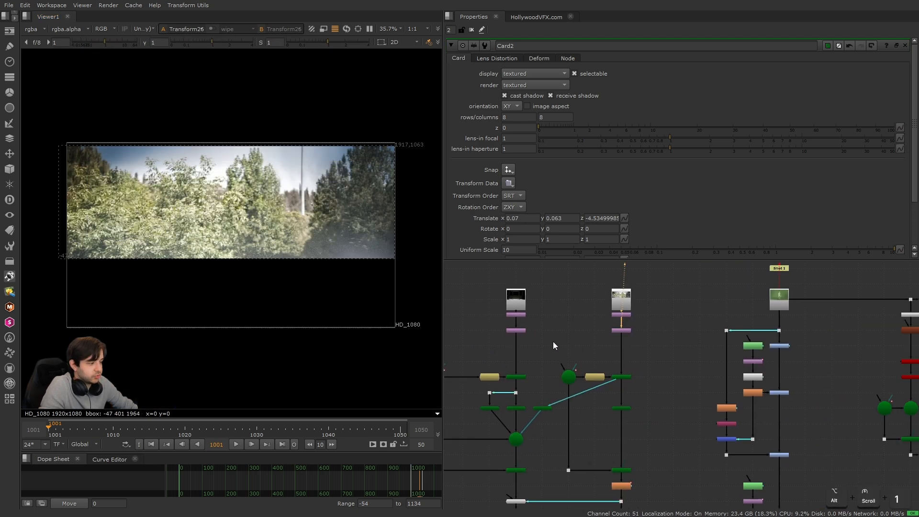
pyautogui.click(776, 302)
pyautogui.press('1')
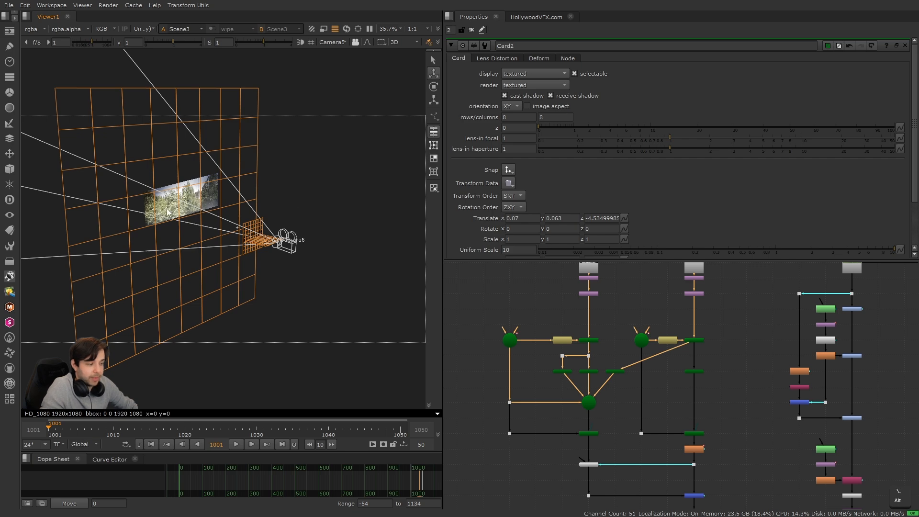
# Examine the depth separation between the projected trees and the garage in Scene3 without the grid
pyautogui.keyDown('alt'); pyautogui.moveTo(253, 220); pyautogui.dragTo(218, 213, button='right'); pyautogui.keyUp('alt')
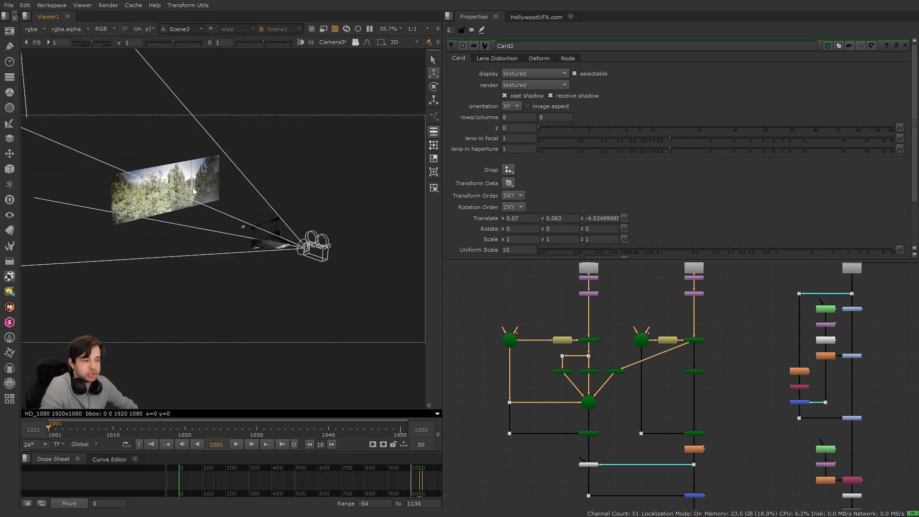
pyautogui.keyDown('alt'); pyautogui.moveTo(193, 190); pyautogui.dragTo(173, 186, button='right'); pyautogui.keyUp('alt')
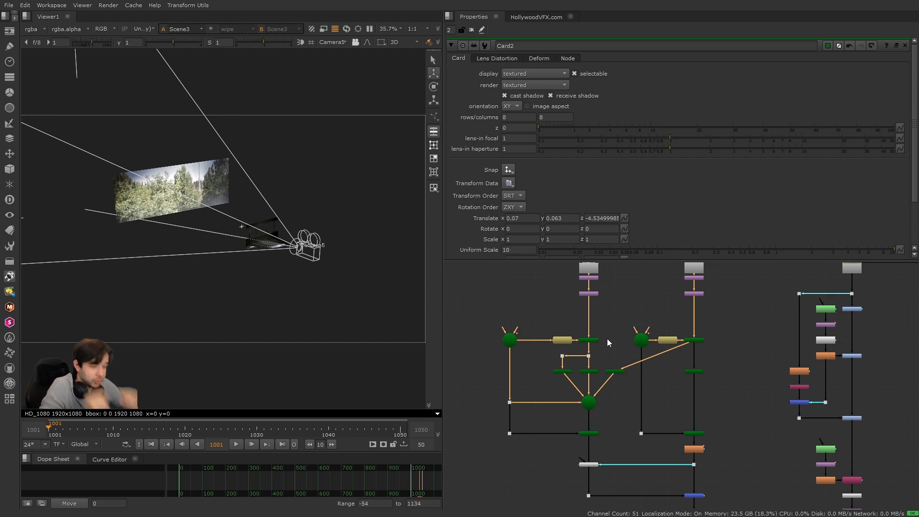
pyautogui.keyDown('alt'); pyautogui.moveTo(335, 261); pyautogui.dragTo(195, 240, button='right'); pyautogui.keyUp('alt')
# View the ScanlineRender5 output with the tree card at its new distance
pyautogui.scroll(5, 567, 384)
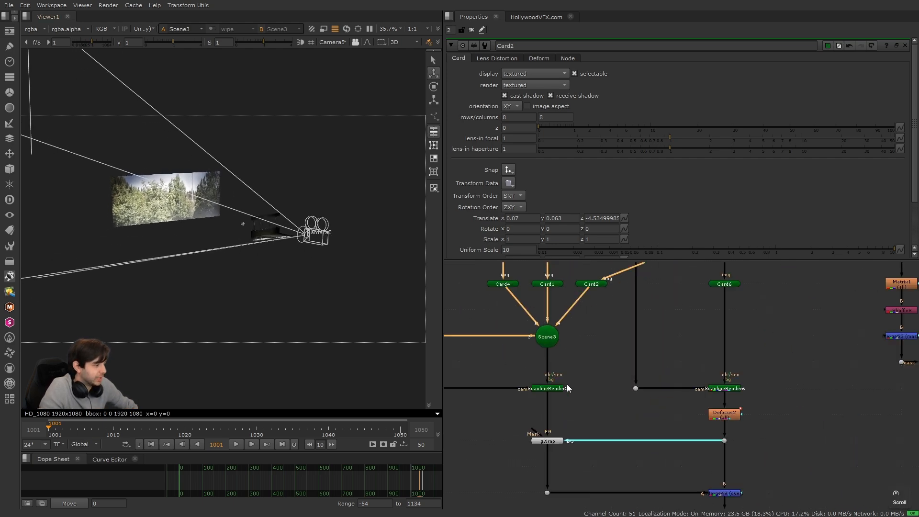
pyautogui.moveTo(504, 371); pyautogui.dragTo(596, 415)
pyautogui.press('1')
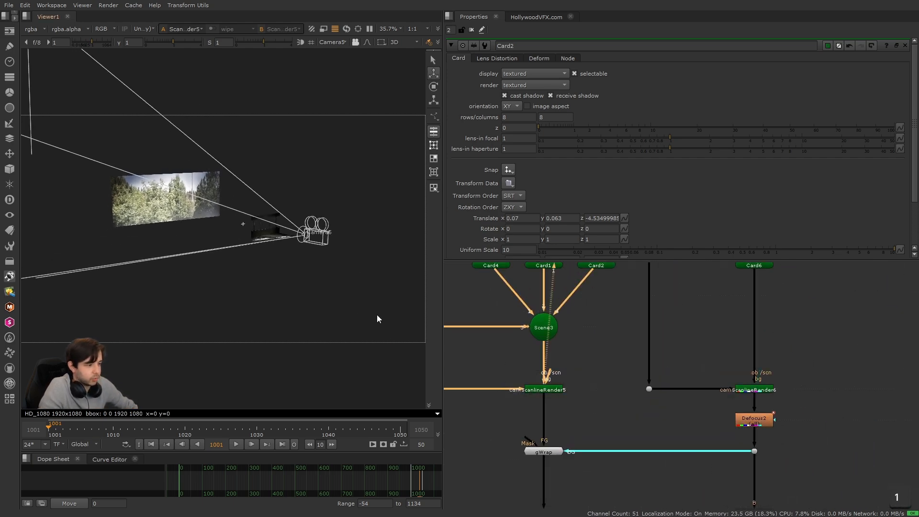
# Play and scrub the ScanlineRender5 output full screen to examine the tree parallax behind the windows, ending on frame 1001
pyautogui.press('Tab')
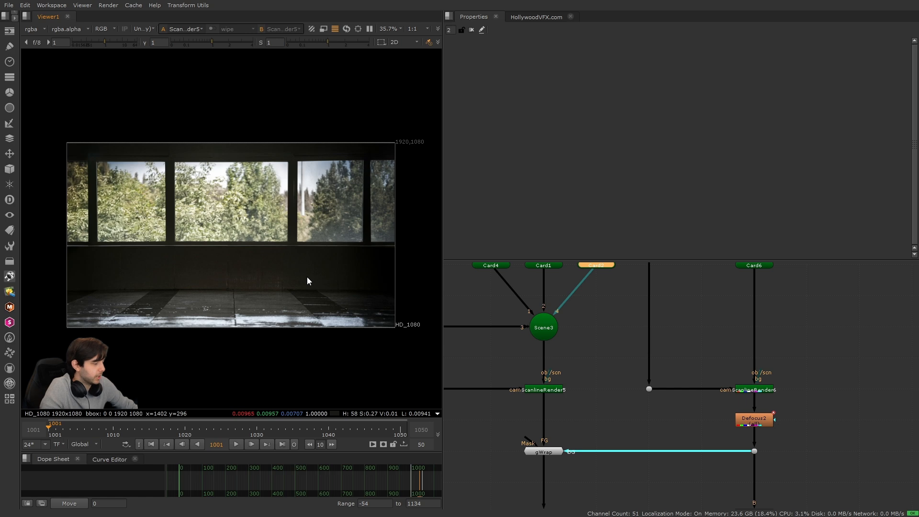
pyautogui.press('space')
pyautogui.click(464, 501)
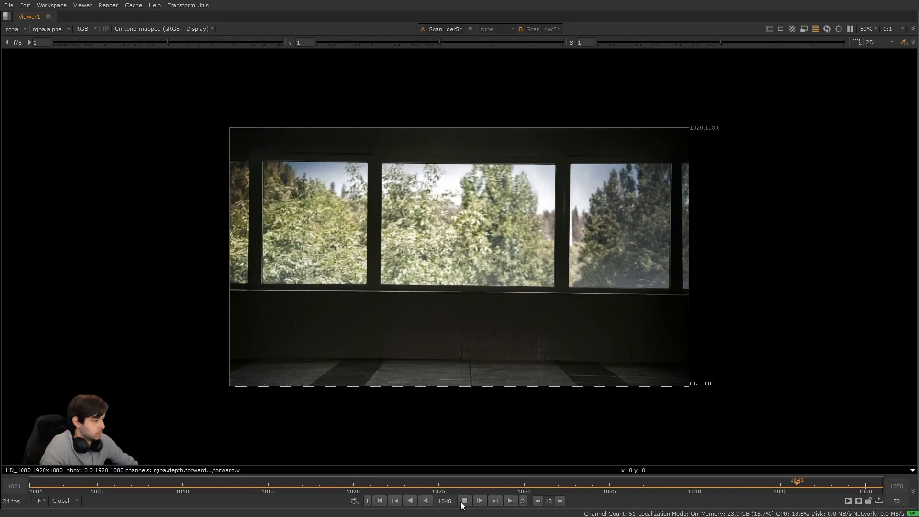
pyautogui.click(464, 501)
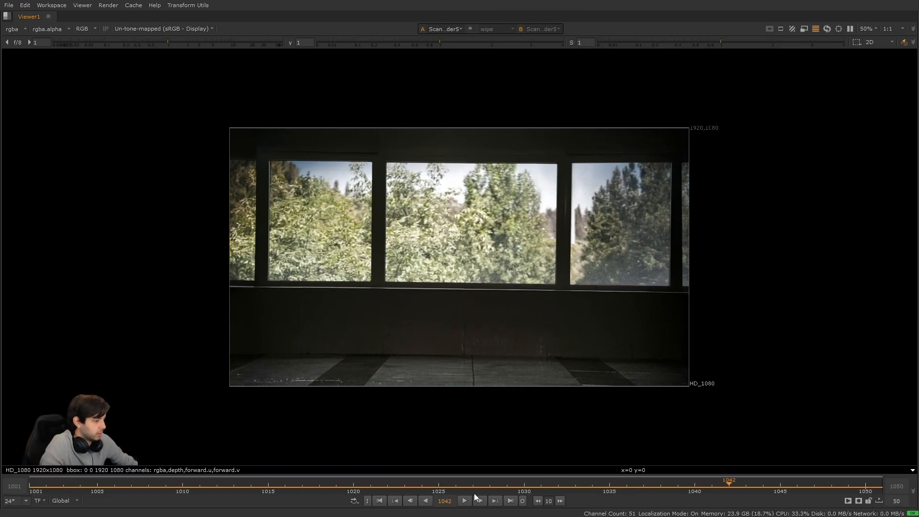
pyautogui.moveTo(478, 490); pyautogui.dragTo(382, 490)
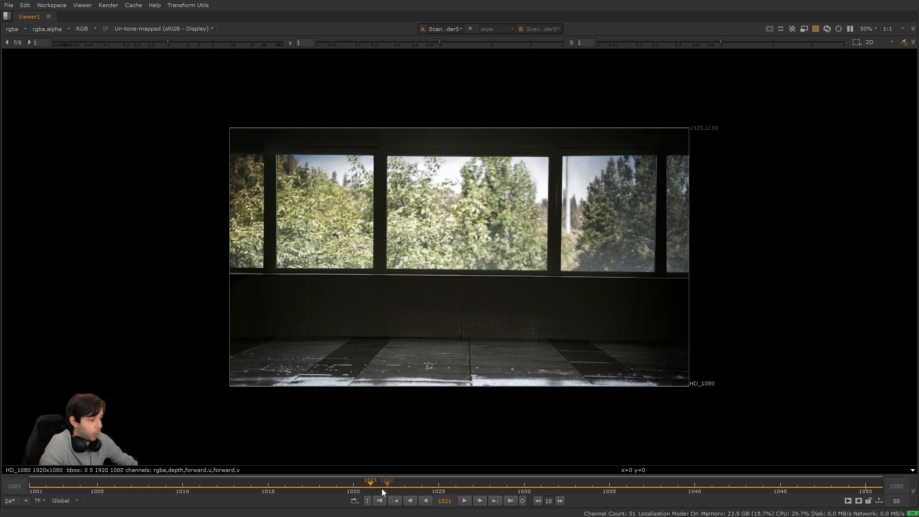
pyautogui.click(380, 500)
pyautogui.press('space')
# View the tree image from Transform26 and examine its foliage, pole and sky areas
pyautogui.scroll(-2, 499, 380)
pyautogui.keyDown('alt'); pyautogui.moveTo(487, 320); pyautogui.dragTo(606, 400); pyautogui.keyUp('alt')
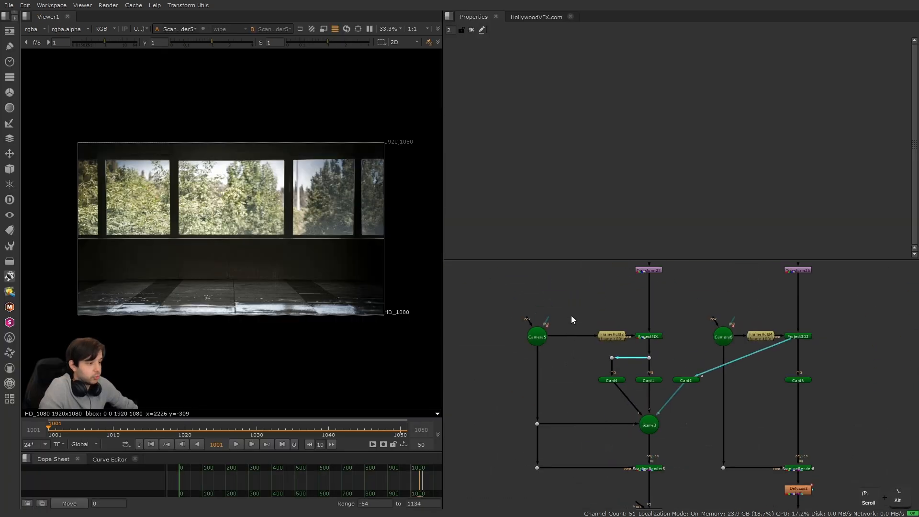
pyautogui.keyDown('alt'); pyautogui.moveTo(572, 316); pyautogui.dragTo(495, 438); pyautogui.keyUp('alt')
pyautogui.press('1')
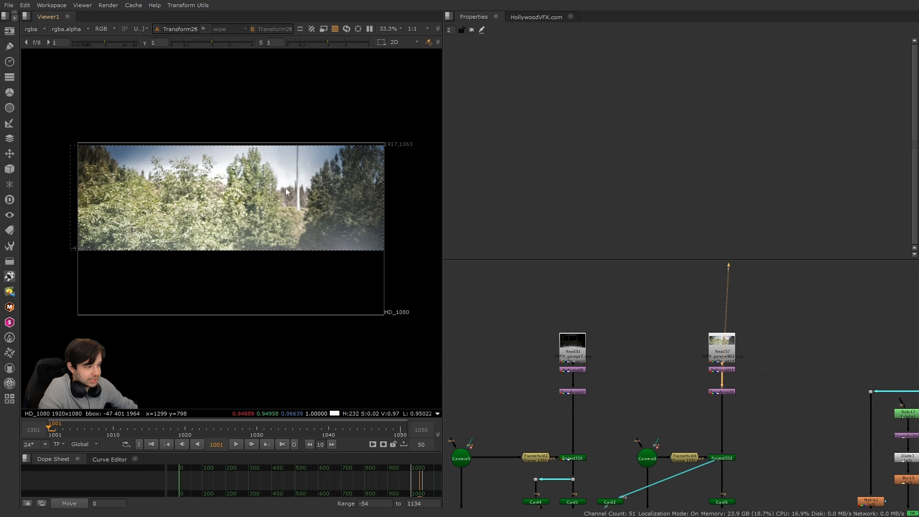
pyautogui.keyDown('ctrl'); pyautogui.keyDown('shift'); pyautogui.moveTo(285, 188); pyautogui.dragTo(302, 207); pyautogui.keyUp('shift'); pyautogui.keyUp('ctrl')
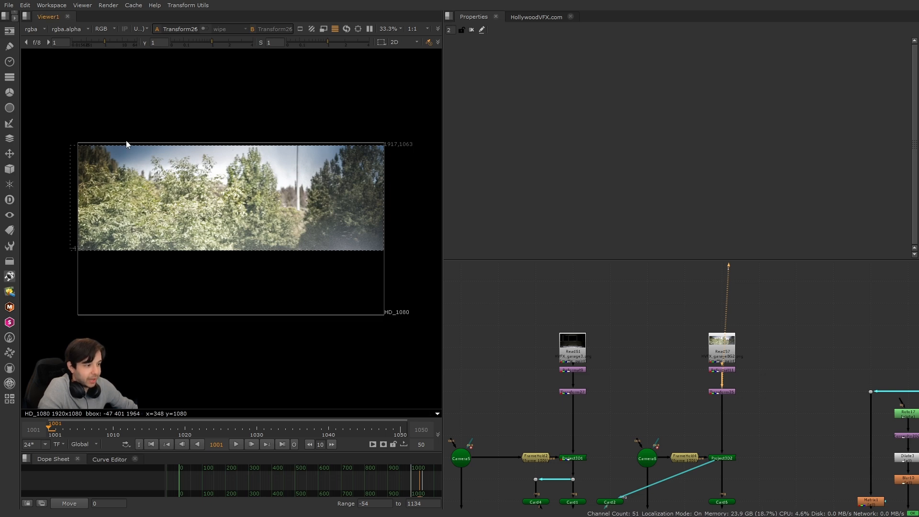
pyautogui.keyDown('ctrl'); pyautogui.keyDown('shift'); pyautogui.moveTo(92, 127); pyautogui.dragTo(342, 185); pyautogui.keyUp('shift'); pyautogui.keyUp('ctrl')
# View Scene3 in 3D and examine the depth between the tree card, the garage cards and the camera
pyautogui.scroll(-2, 608, 395)
pyautogui.keyDown('alt'); pyautogui.moveTo(566, 484); pyautogui.dragTo(606, 375); pyautogui.keyUp('alt')
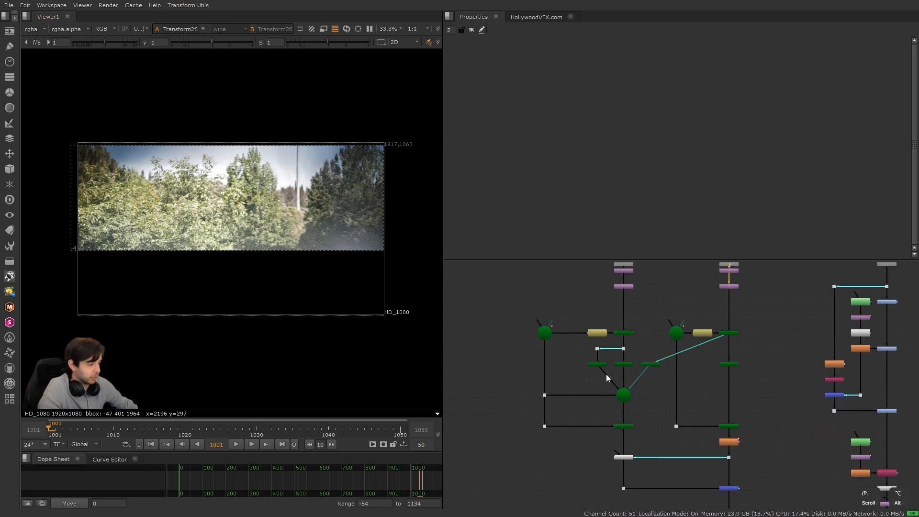
pyautogui.scroll(3, 608, 375)
pyautogui.click(632, 404)
pyautogui.press('1')
pyautogui.scroll(-10, 318, 313)
pyautogui.keyDown('alt'); pyautogui.moveTo(137, 286); pyautogui.dragTo(234, 298, button='right'); pyautogui.keyUp('alt')
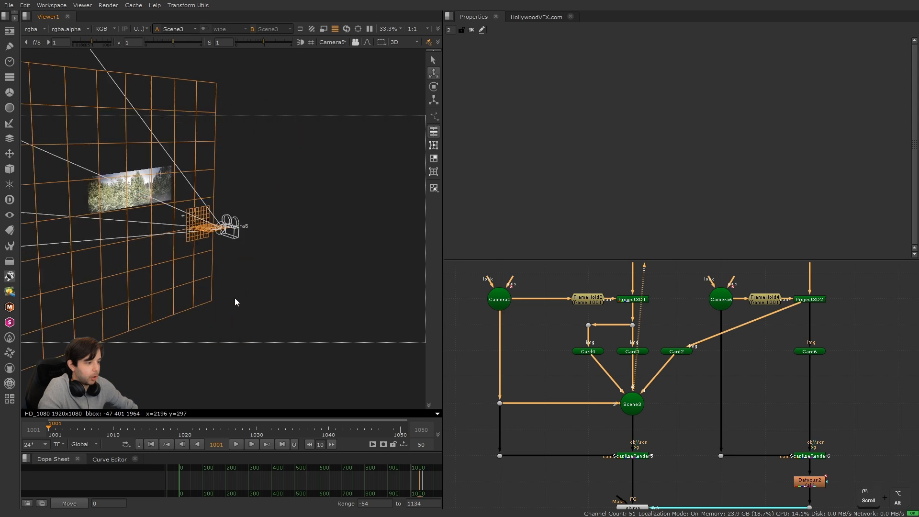
pyautogui.keyDown('alt'); pyautogui.moveTo(255, 243); pyautogui.dragTo(332, 285); pyautogui.keyUp('alt')
pyautogui.click(97, 210)
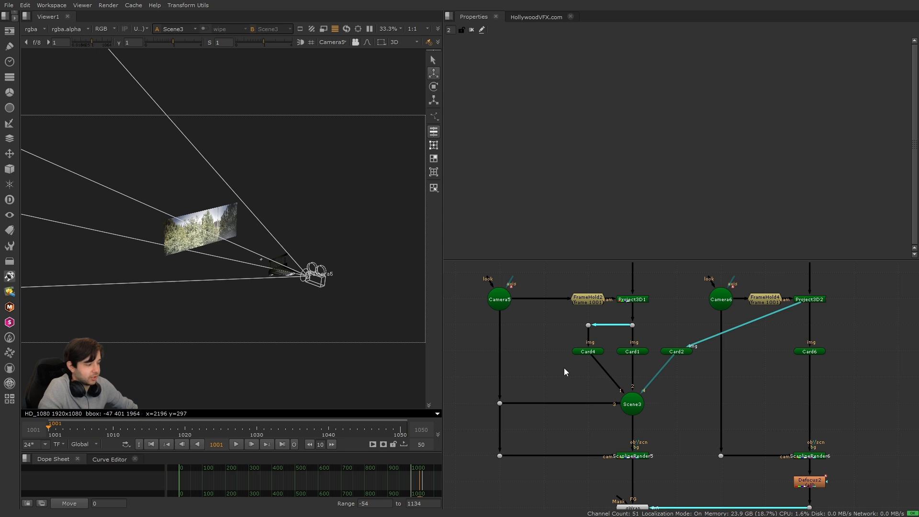
# Play and scrub the finished Shot 1 composite from Crop10 full screen to check the background parallax
pyautogui.moveTo(593, 384); pyautogui.dragTo(550, 364, button='middle')
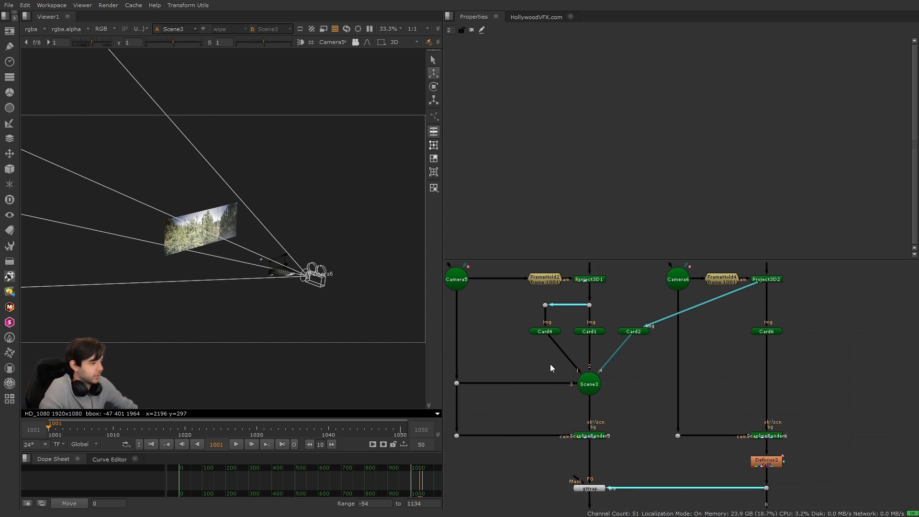
pyautogui.keyDown('alt'); pyautogui.moveTo(550, 363); pyautogui.dragTo(538, 362); pyautogui.keyUp('alt')
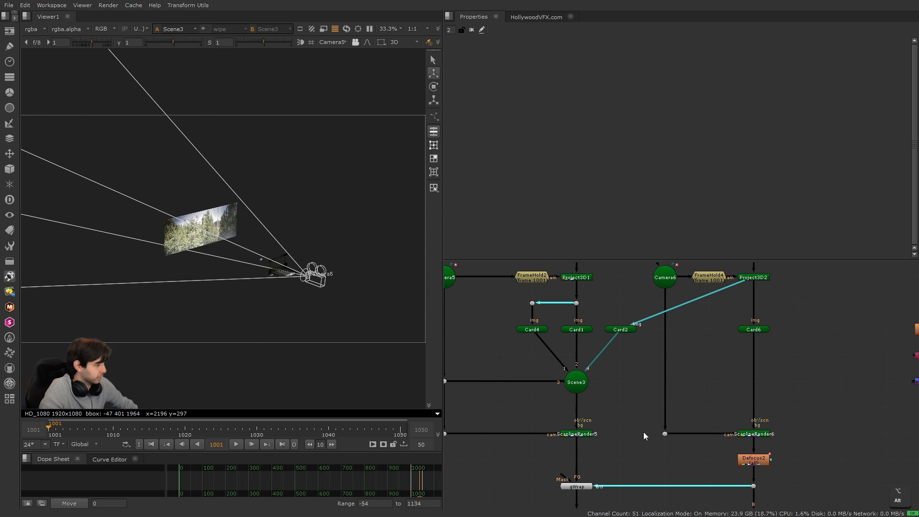
pyautogui.keyDown('alt'); pyautogui.moveTo(644, 432); pyautogui.dragTo(547, 338); pyautogui.keyUp('alt')
pyautogui.keyDown('alt'); pyautogui.moveTo(610, 412); pyautogui.dragTo(631, 455); pyautogui.keyUp('alt')
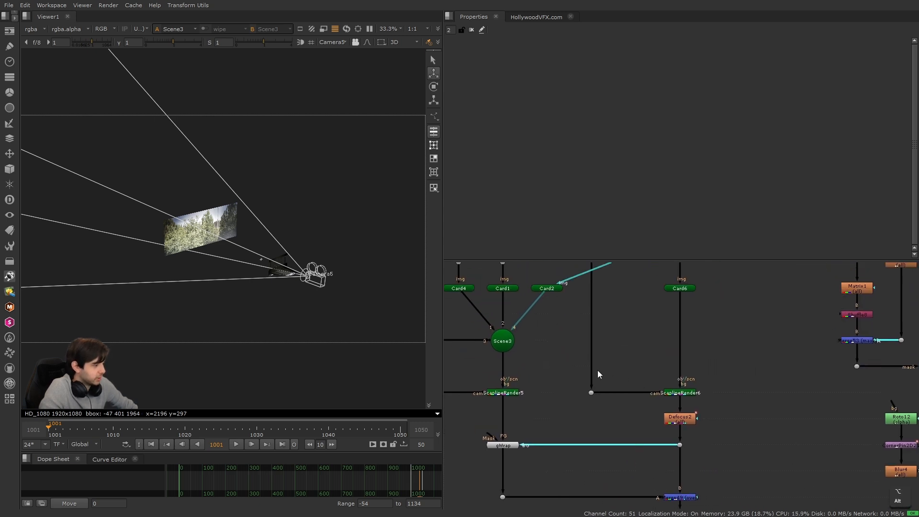
pyautogui.keyDown('alt'); pyautogui.moveTo(598, 369); pyautogui.dragTo(626, 419); pyautogui.keyUp('alt')
pyautogui.click(582, 331)
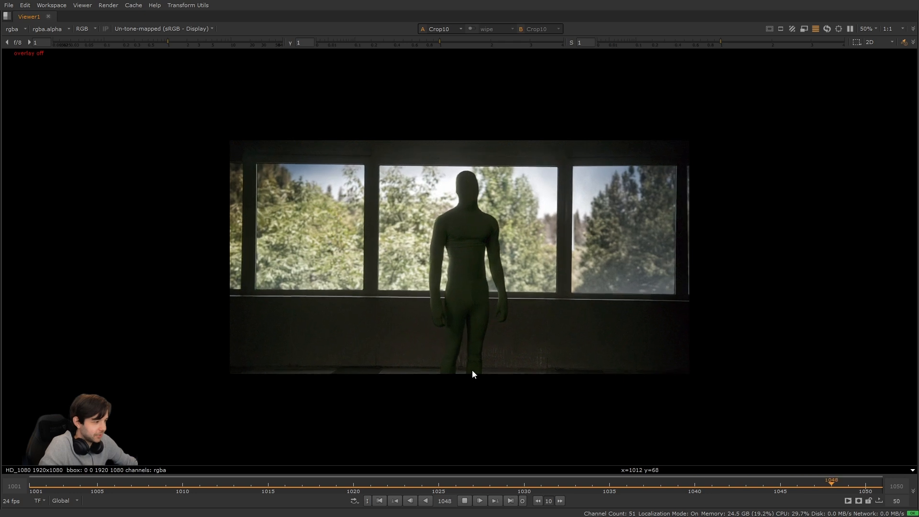
pyautogui.moveTo(469, 485); pyautogui.dragTo(668, 498)
pyautogui.press('space')
# Toggle the Shot 1 plate's grade nodes off and on to compare the green figure before and after darkening
pyautogui.scroll(-5, 590, 343)
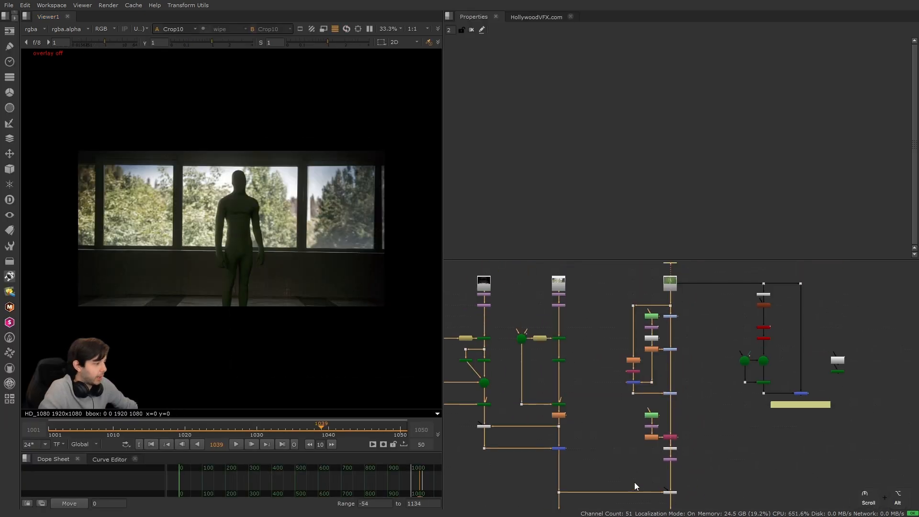
pyautogui.scroll(2, 670, 378)
pyautogui.scroll(2, 673, 378)
pyautogui.scroll(-2, 699, 415)
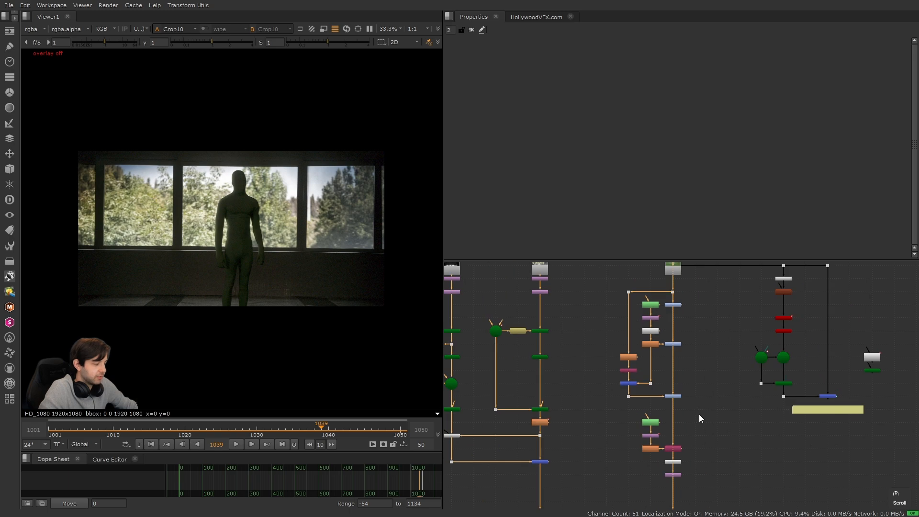
pyautogui.scroll(3, 676, 406)
pyautogui.scroll(-3, 695, 359)
pyautogui.press('d')
pyautogui.press('d')
pyautogui.press('d')
pyautogui.press('d')
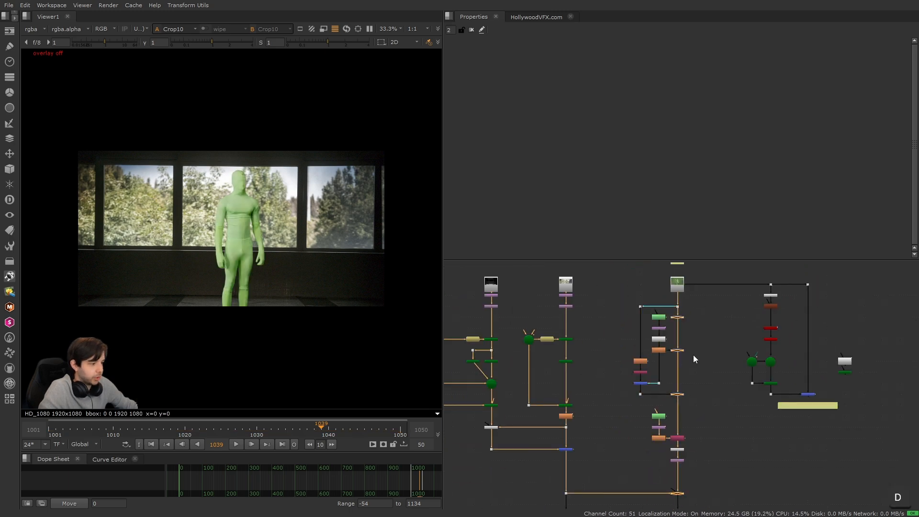
# Compare the figure's torso close up with the grade nodes off and on in the Crop10 composite
pyautogui.scroll(5, 261, 250)
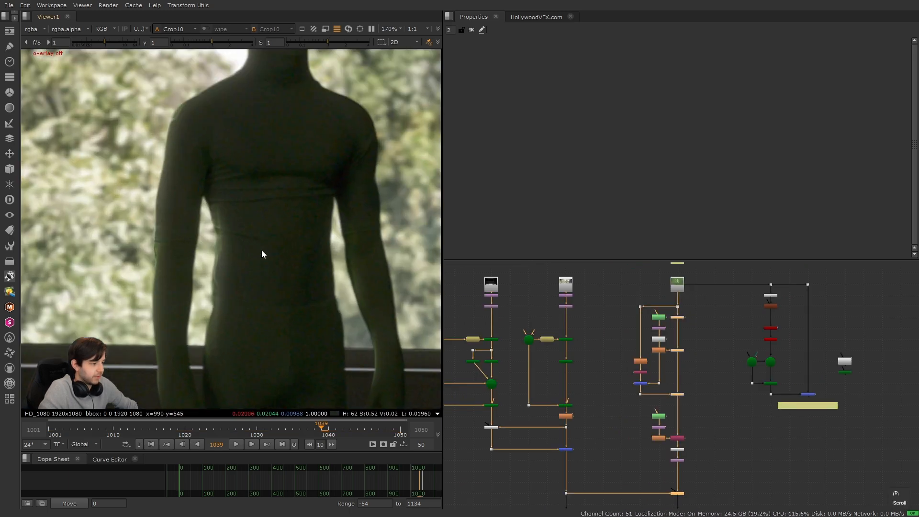
pyautogui.scroll(-1, 263, 251)
pyautogui.press('d')
pyautogui.press('d')
pyautogui.middleClick(269, 250)
pyautogui.click(639, 390)
pyautogui.middleClick(639, 390)
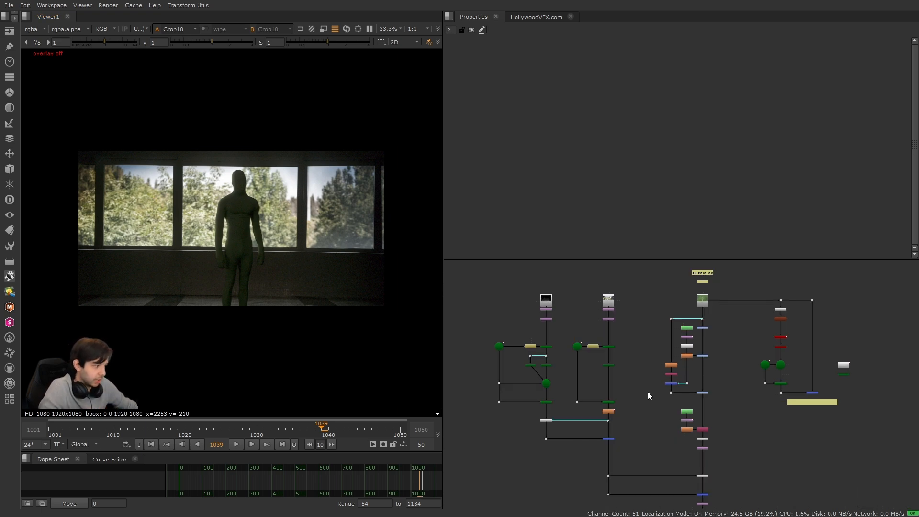
# View the Shot 2 green-screen plate of the seated figure from Read55
pyautogui.scroll(-1, 647, 391)
pyautogui.scroll(-4, 608, 397)
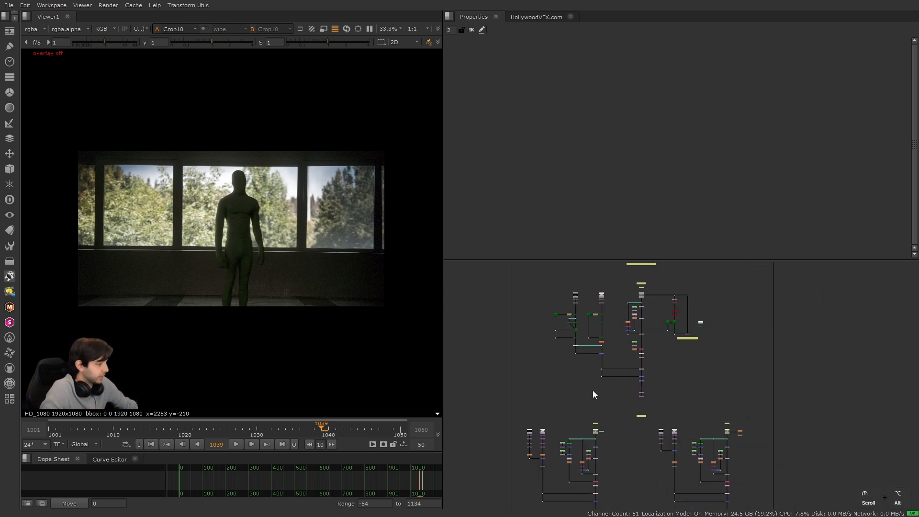
pyautogui.scroll(3, 640, 402)
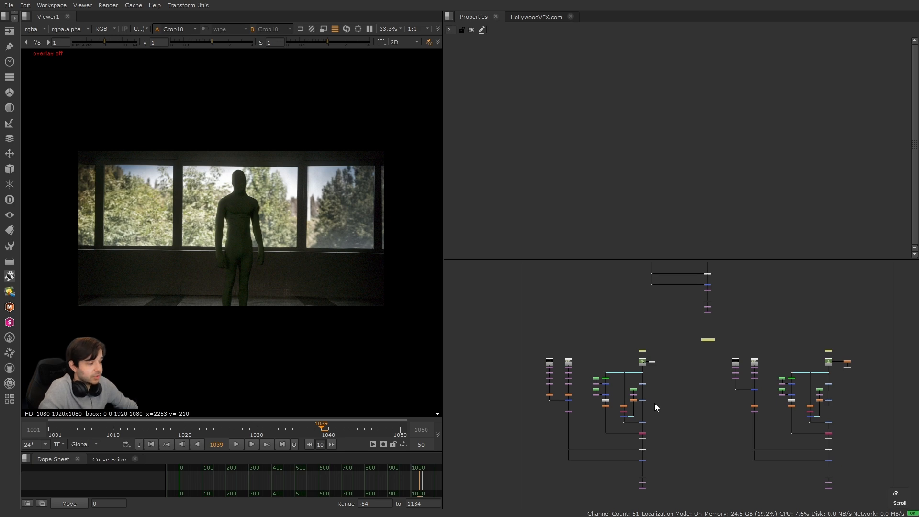
pyautogui.keyDown('alt'); pyautogui.moveTo(702, 426); pyautogui.dragTo(683, 427); pyautogui.keyUp('alt')
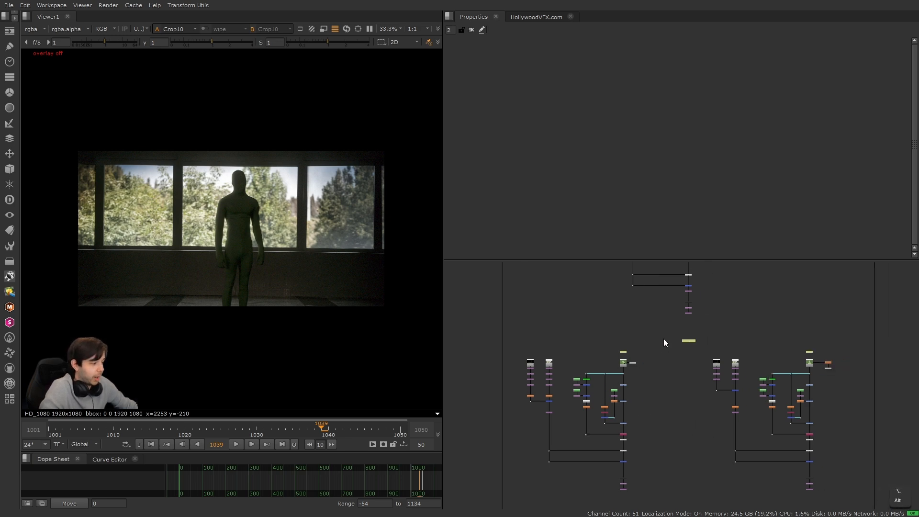
pyautogui.keyDown('alt'); pyautogui.moveTo(664, 339); pyautogui.dragTo(650, 423); pyautogui.keyUp('alt')
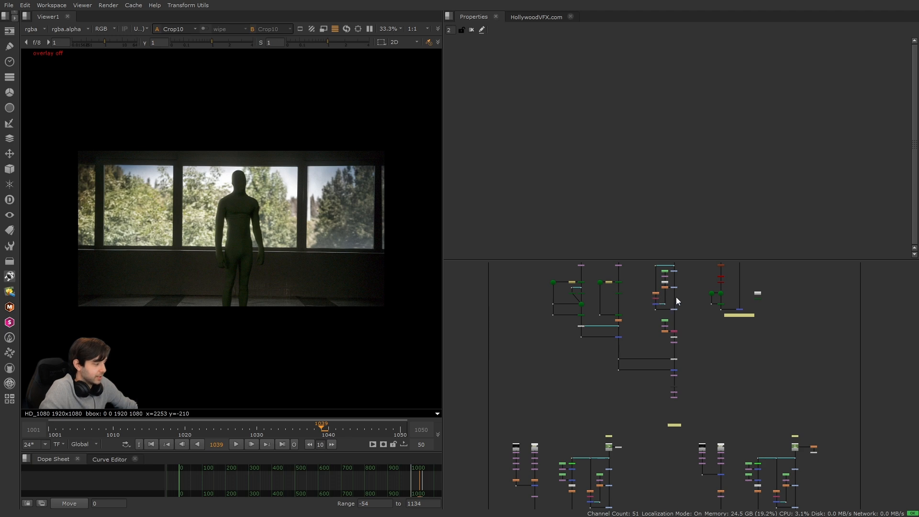
pyautogui.scroll(-3, 667, 292)
pyautogui.click(614, 378)
pyautogui.press('1')
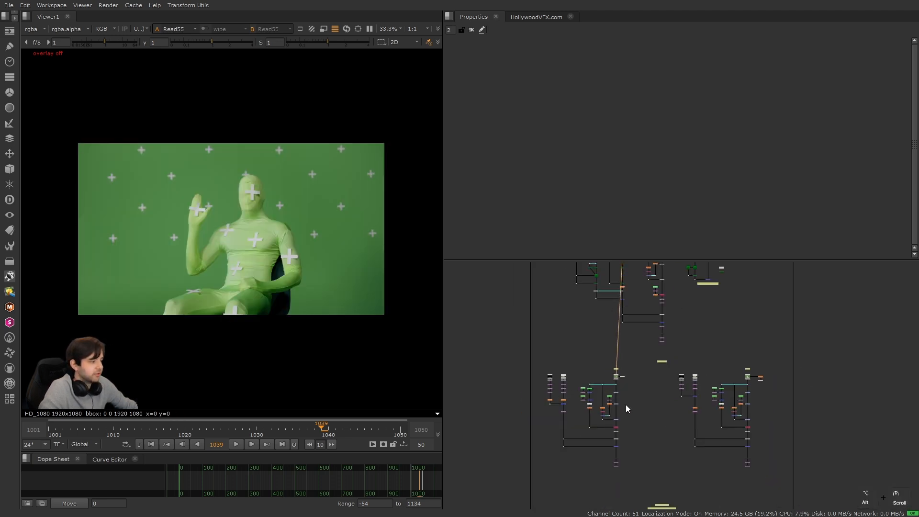
# Compare the green-screen plates Read63, Read55 and Read64 by viewing each in turn
pyautogui.scroll(2, 665, 300)
pyautogui.keyDown('alt'); pyautogui.moveTo(626, 408); pyautogui.dragTo(599, 362); pyautogui.keyUp('alt')
pyautogui.click(659, 293)
pyautogui.press('1')
pyautogui.scroll(2, 599, 363)
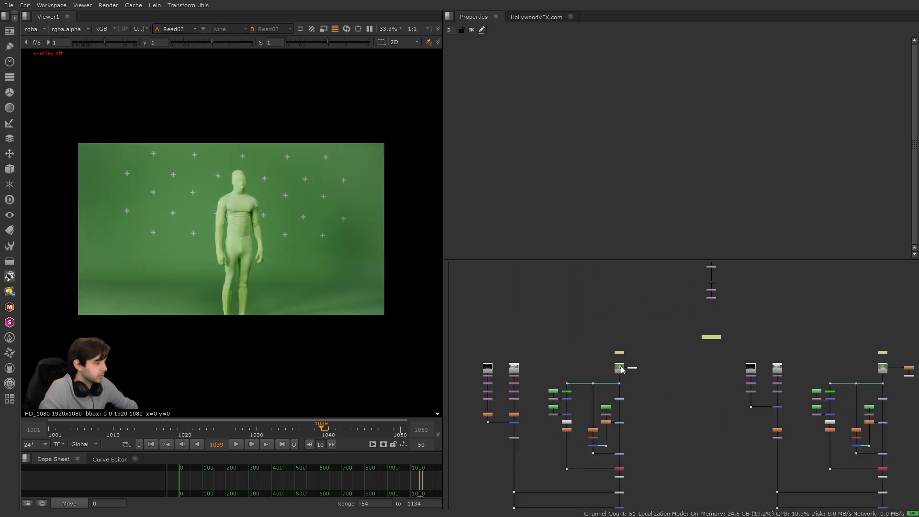
pyautogui.click(623, 367)
pyautogui.press('1')
pyautogui.keyDown('alt'); pyautogui.moveTo(737, 395); pyautogui.dragTo(617, 394); pyautogui.keyUp('alt')
pyautogui.click(760, 372)
pyautogui.press('1')
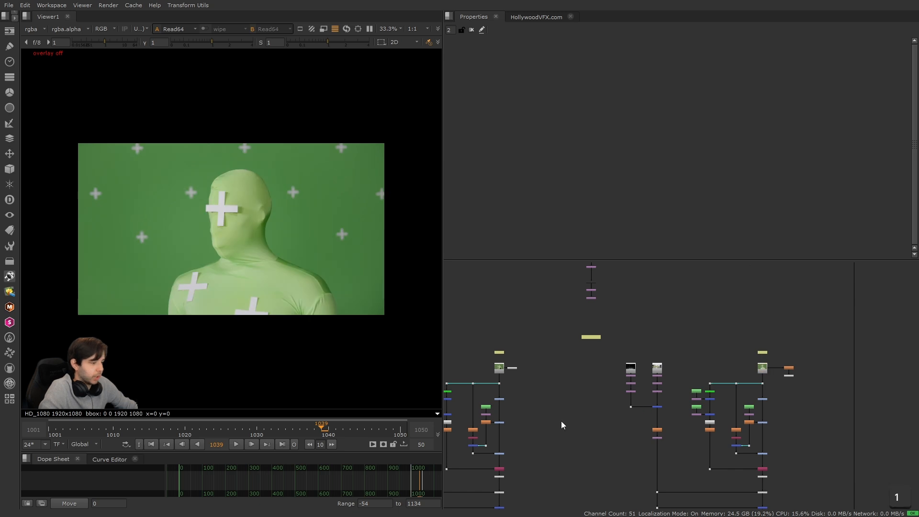
# Return the viewer to the Shot 2 plate, Read55
pyautogui.scroll(-2, 561, 421)
pyautogui.keyDown('alt'); pyautogui.moveTo(561, 421); pyautogui.dragTo(650, 421); pyautogui.keyUp('alt')
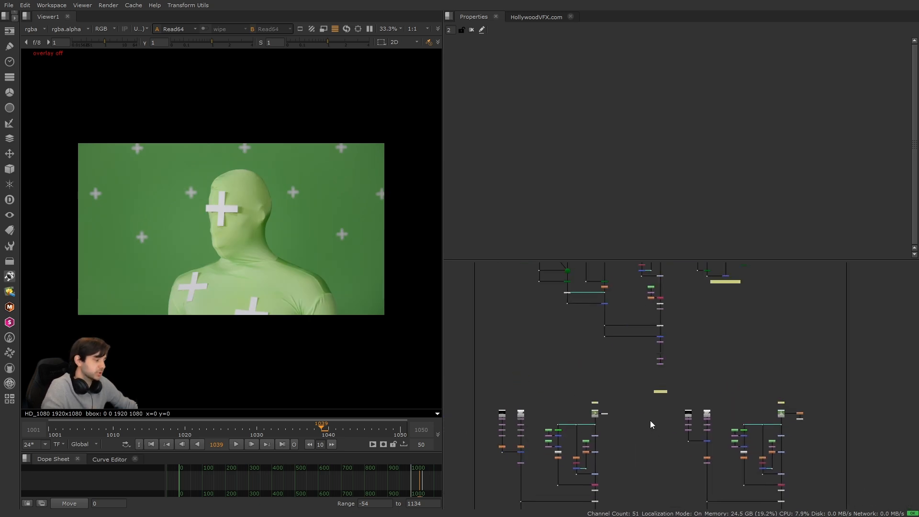
pyautogui.click(644, 311)
pyautogui.press('1')
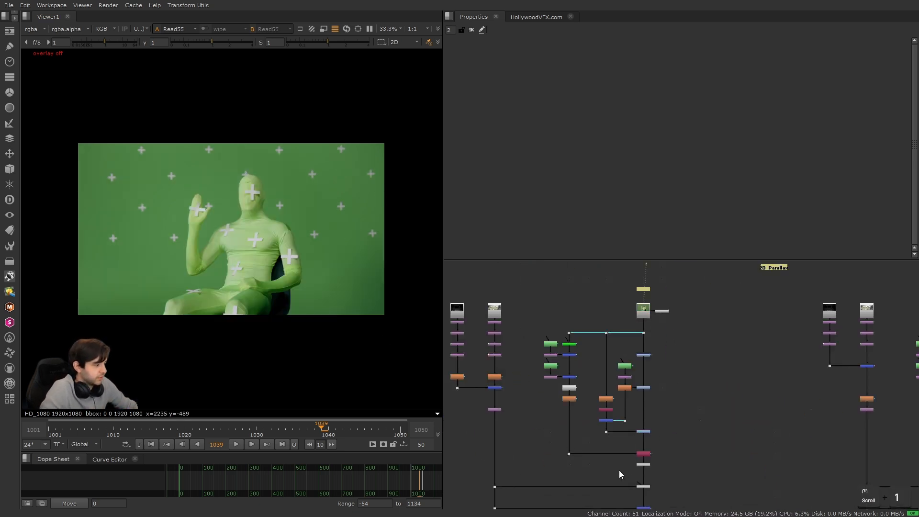
# View the finished Shot 2 composite from Crop13 and compare its first and last frames
pyautogui.moveTo(584, 482); pyautogui.dragTo(617, 401, button='middle')
pyautogui.moveTo(659, 498); pyautogui.dragTo(596, 476)
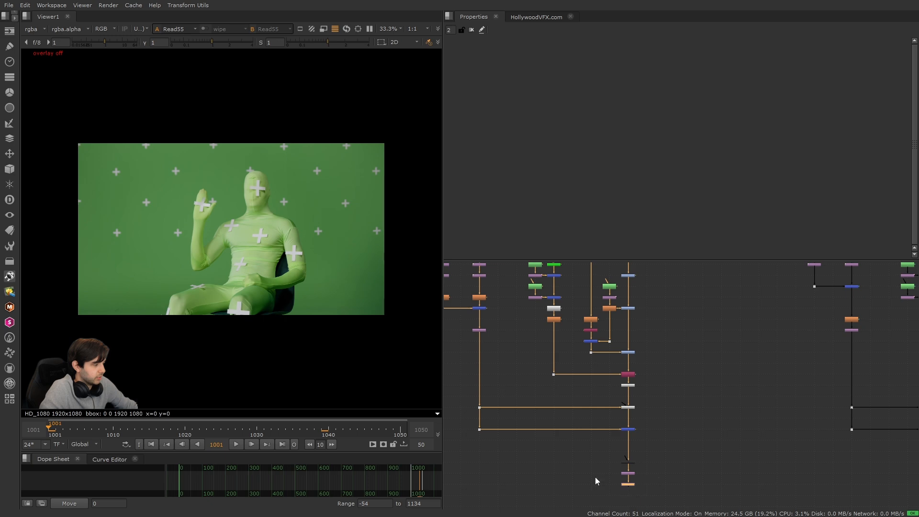
pyautogui.press('2')
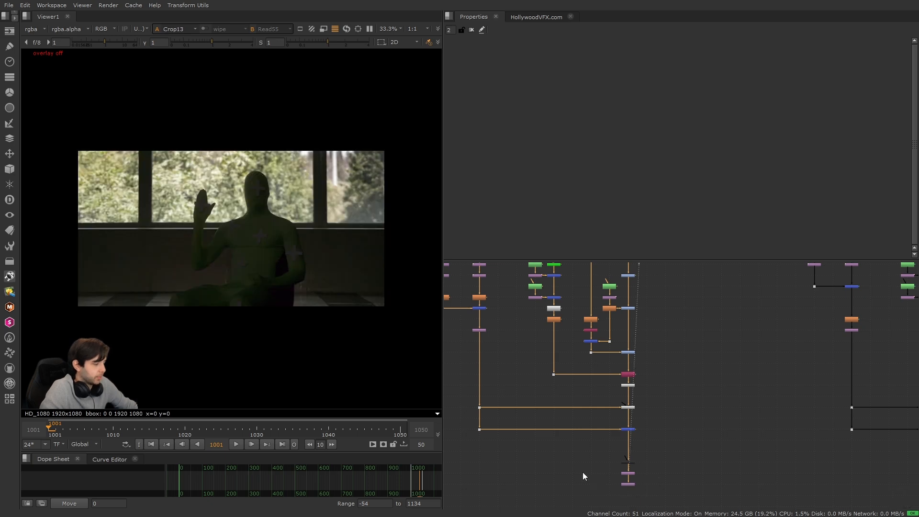
pyautogui.click(582, 472)
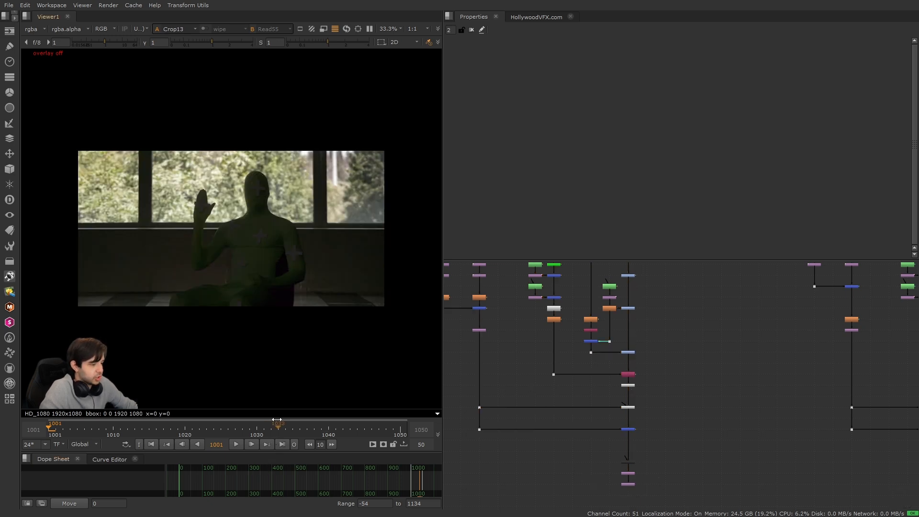
pyautogui.press('End')
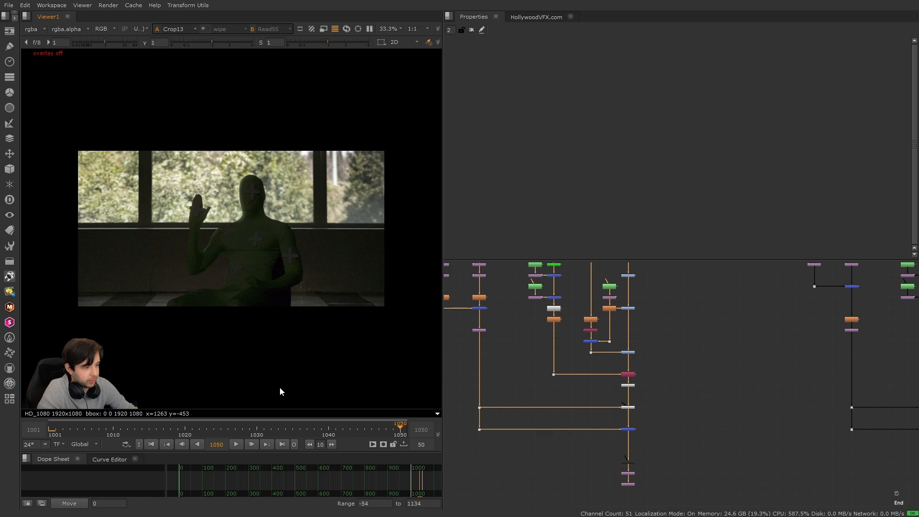
pyautogui.press('Home')
# Scrub through the Shot 2 plate Read55 to examine the camera movement, ending on frame 1001
pyautogui.keyDown('alt'); pyautogui.moveTo(609, 410); pyautogui.dragTo(628, 516); pyautogui.keyUp('alt')
pyautogui.scroll(2, 691, 428)
pyautogui.click(605, 271)
pyautogui.press('1')
pyautogui.keyDown('alt'); pyautogui.moveTo(657, 337); pyautogui.dragTo(710, 445); pyautogui.keyUp('alt')
pyautogui.scroll(1, 710, 445)
pyautogui.click(375, 435)
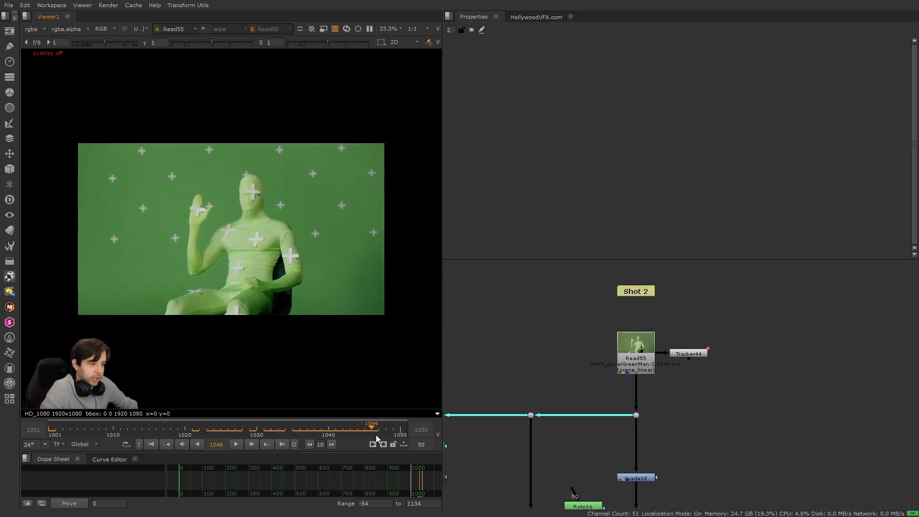
pyautogui.moveTo(376, 434); pyautogui.dragTo(219, 430)
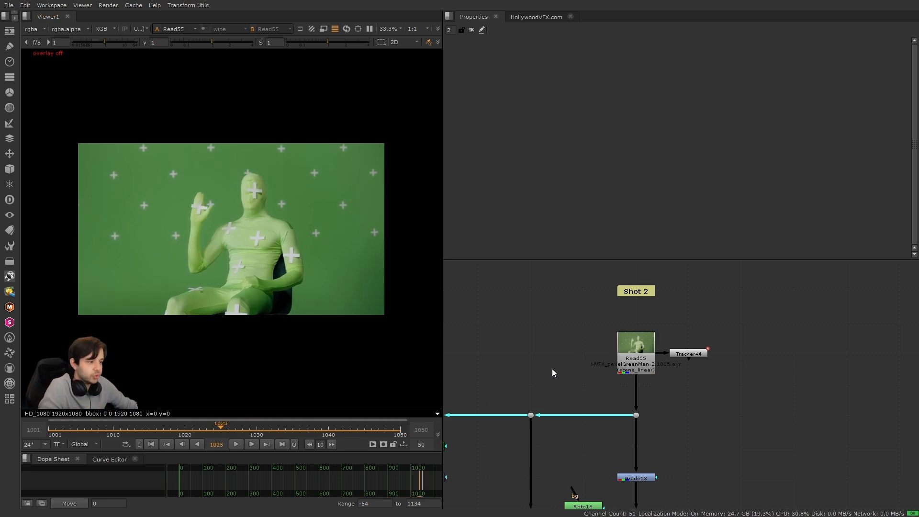
pyautogui.click(152, 444)
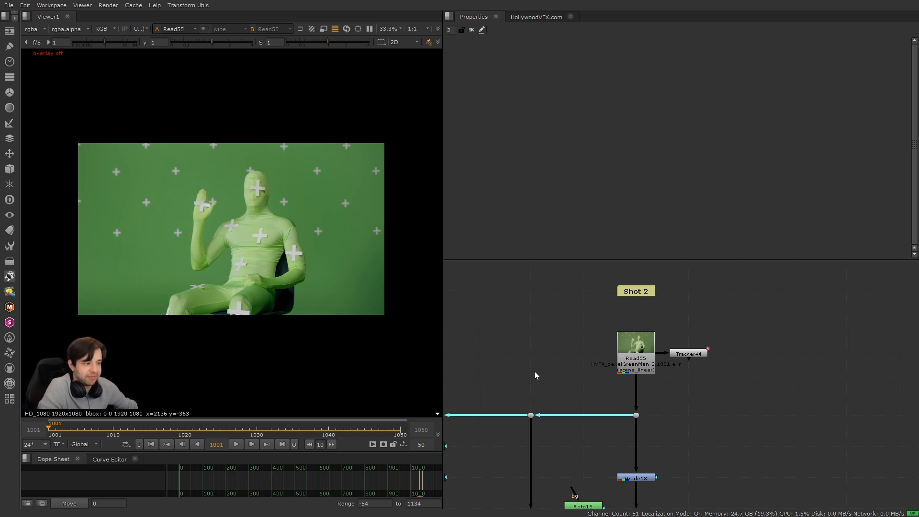
# Open and view Tracker44 on the Shot 2 plate and select both tracks, track 1 and track 2
pyautogui.doubleClick(690, 353)
pyautogui.press('1')
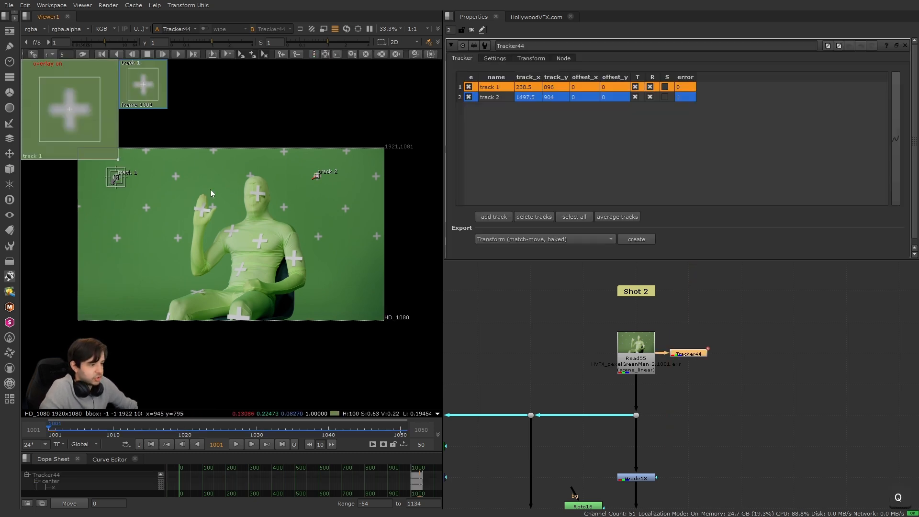
pyautogui.moveTo(349, 205); pyautogui.dragTo(90, 152)
pyautogui.moveTo(90, 152); pyautogui.dragTo(121, 168, button='middle')
pyautogui.moveTo(289, 254); pyautogui.dragTo(258, 211, button='middle')
pyautogui.click(241, 236)
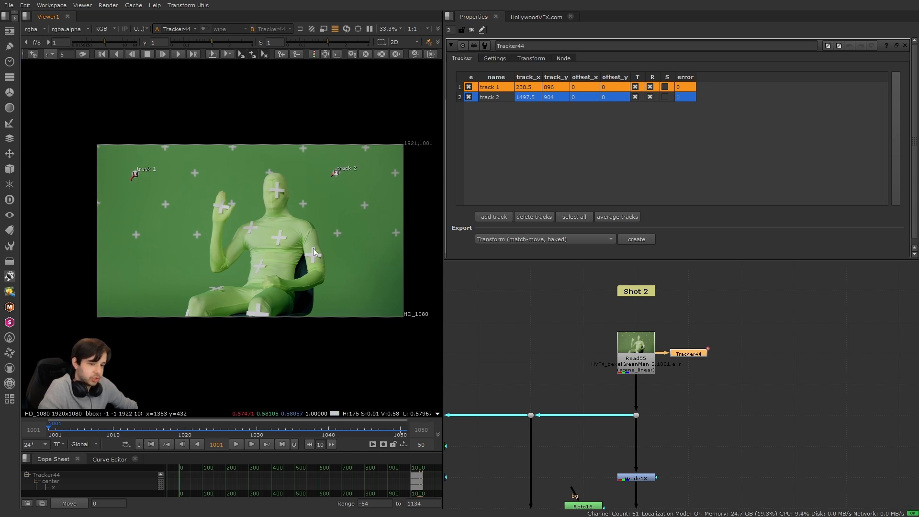
pyautogui.keyDown('alt'); pyautogui.moveTo(313, 248); pyautogui.dragTo(294, 248); pyautogui.keyUp('alt')
pyautogui.keyDown('shift'); pyautogui.click(529, 98); pyautogui.keyUp('shift')
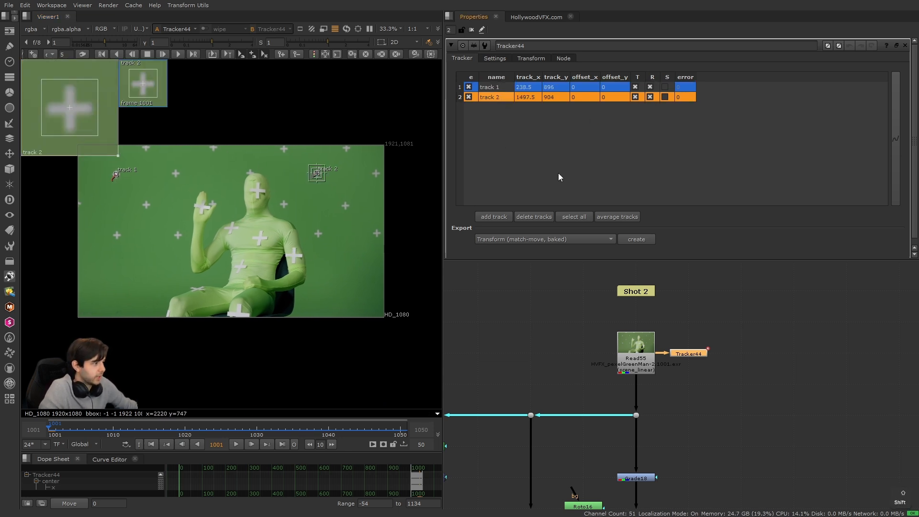
pyautogui.keyDown('shift'); pyautogui.click(498, 88); pyautogui.keyUp('shift')
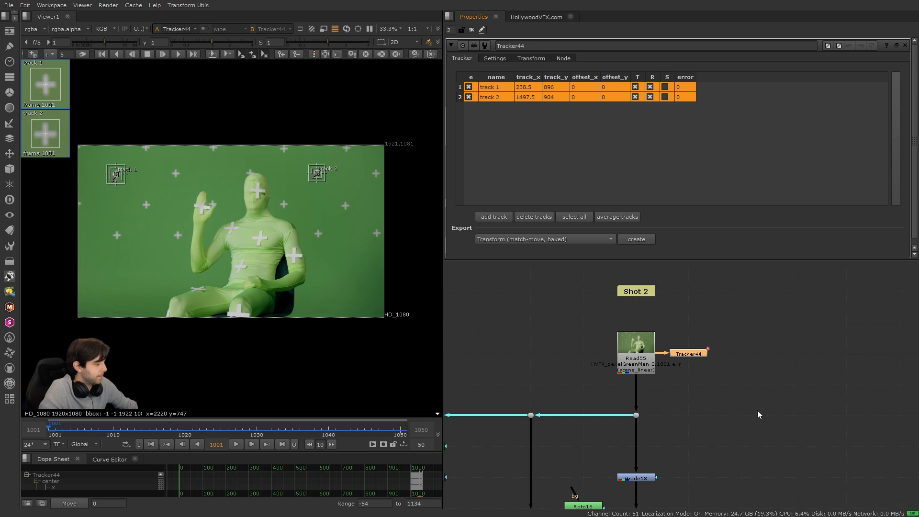
# Create a baked match-move Transform from Tracker44's tracks
pyautogui.moveTo(730, 413); pyautogui.dragTo(726, 404, button='middle')
pyautogui.moveTo(726, 404); pyautogui.dragTo(714, 384, button='middle')
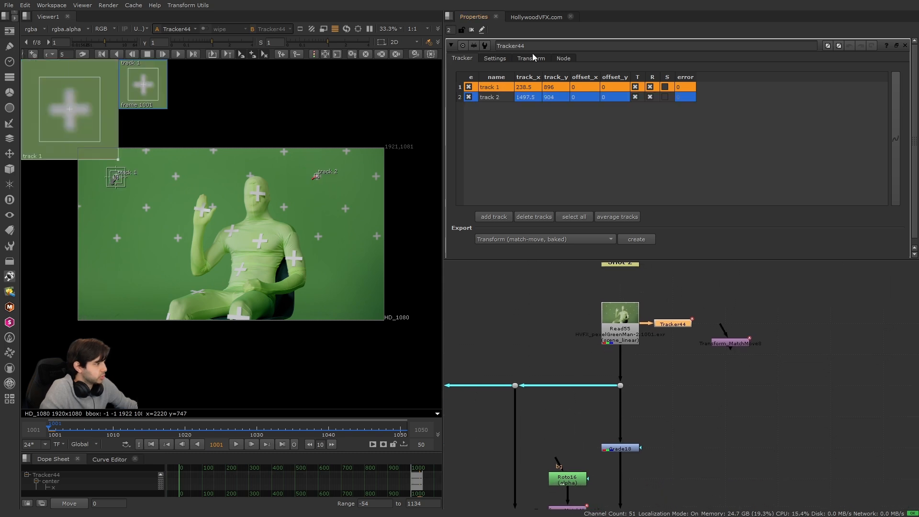
pyautogui.click(531, 58)
pyautogui.click(463, 61)
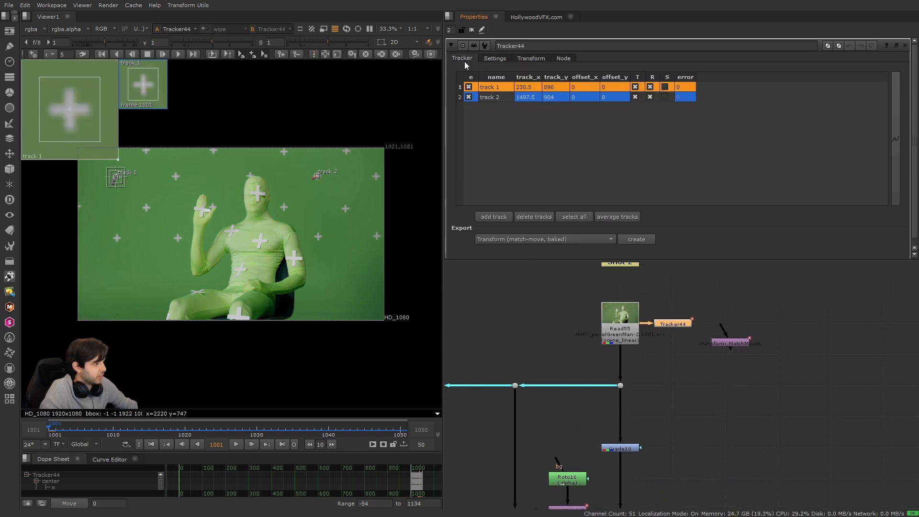
# Move the new match-move Transform below Tracker44 and label it 1001
pyautogui.moveTo(726, 342); pyautogui.dragTo(713, 387)
pyautogui.doubleClick(712, 388)
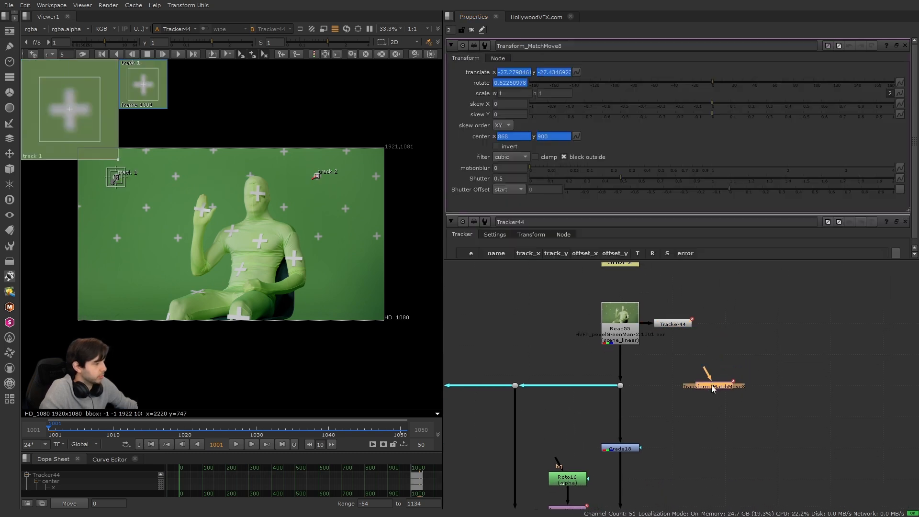
pyautogui.click(498, 58)
pyautogui.click(534, 85)
pyautogui.write('10')
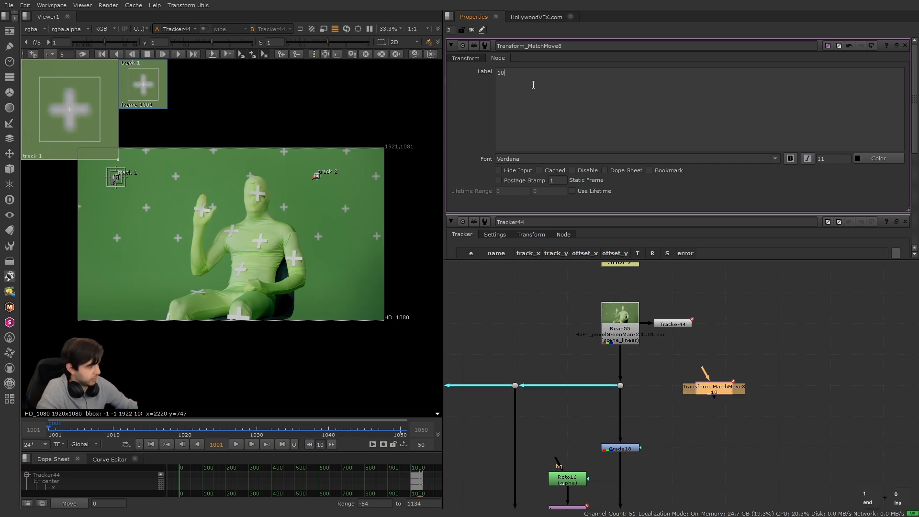
pyautogui.write('01')
pyautogui.hotkey('ctrl', 'shift', 'a')
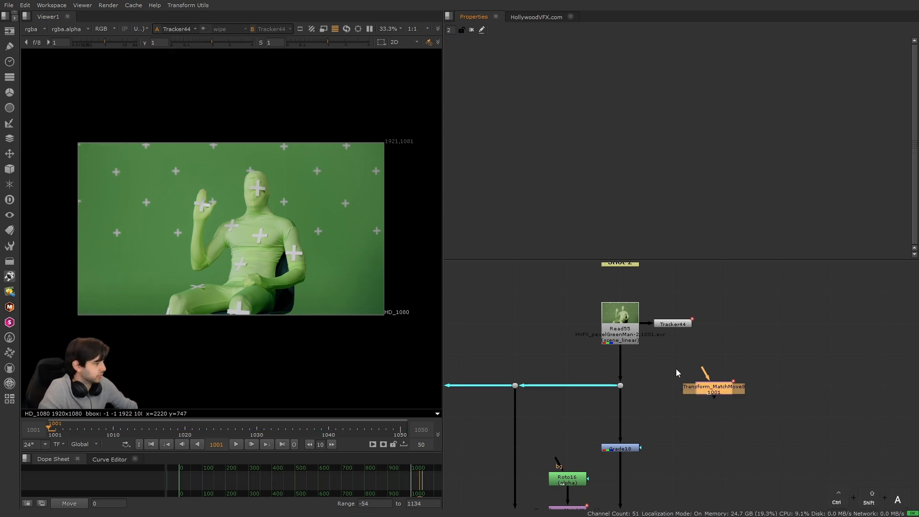
# Insert the match-move Transform into the Read58 tree background branch above Defocus13 and view its output
pyautogui.scroll(-2, 752, 423)
pyautogui.moveTo(720, 400); pyautogui.dragTo(651, 415)
pyautogui.scroll(-4, 580, 396)
pyautogui.scroll(5, 704, 368)
pyautogui.press('1')
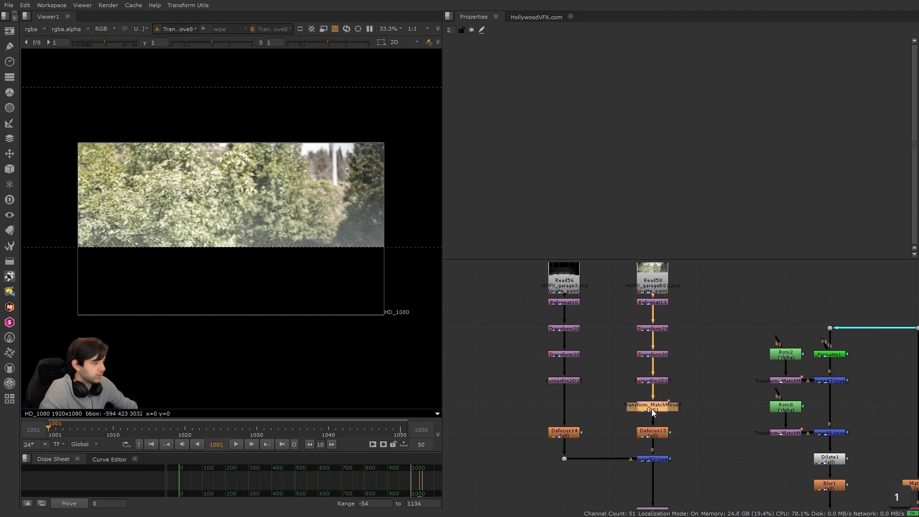
# Duplicate the match-move Transform into the Read56 garage branch above Defocus14 and view it
pyautogui.hotkey('ctrl', 'c')
pyautogui.click(593, 405)
pyautogui.hotkey('ctrl', 'v')
pyautogui.moveTo(586, 406); pyautogui.dragTo(563, 387)
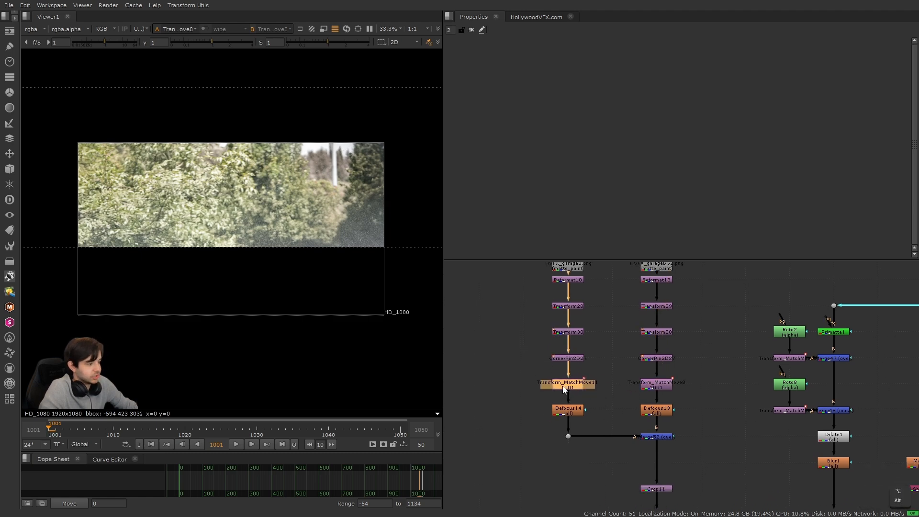
pyautogui.press('1')
# View the combined garage and tree background from Merge52
pyautogui.click(595, 411)
pyautogui.click(658, 436)
pyautogui.press('1')
pyautogui.click(625, 401)
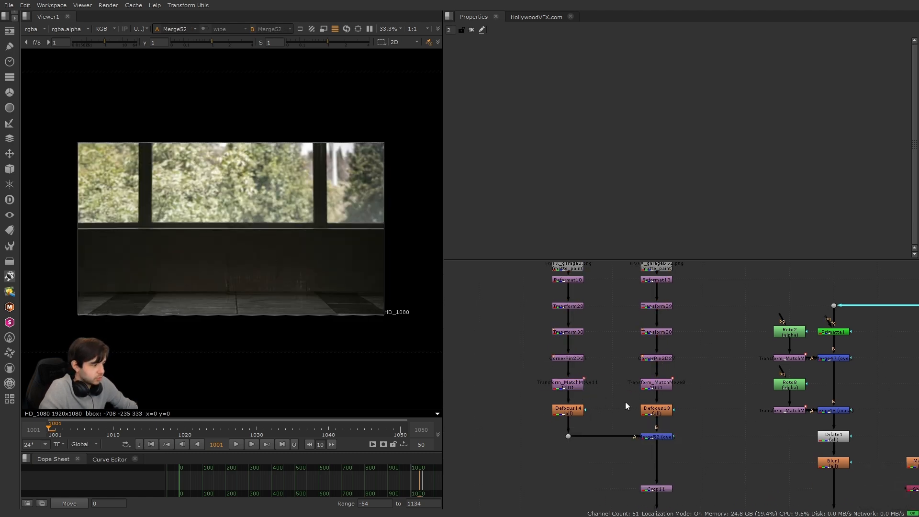
# View the Merge40 can composite in the Faking 2D Parallax setup with a different display transform and play it back
pyautogui.keyDown('alt'); pyautogui.scroll(-10, 627, 404); pyautogui.keyUp('alt')
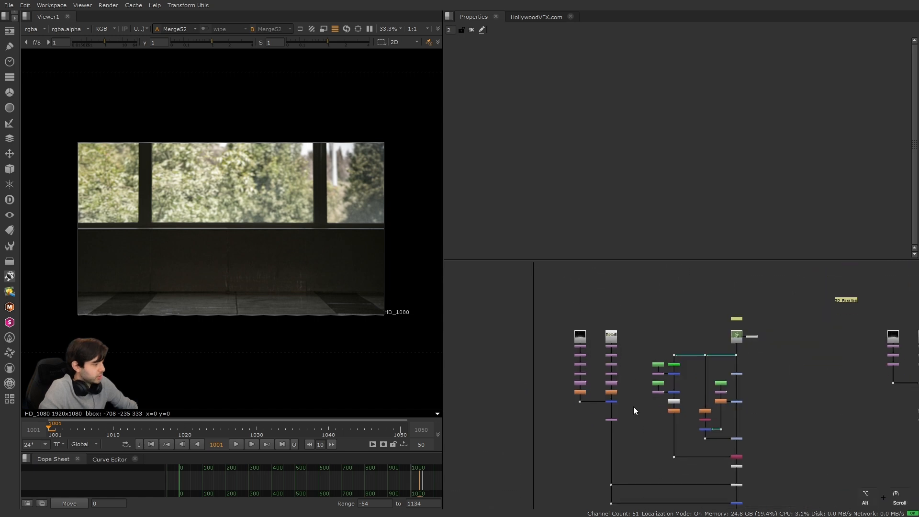
pyautogui.keyDown('alt'); pyautogui.scroll(5, 684, 411); pyautogui.keyUp('alt')
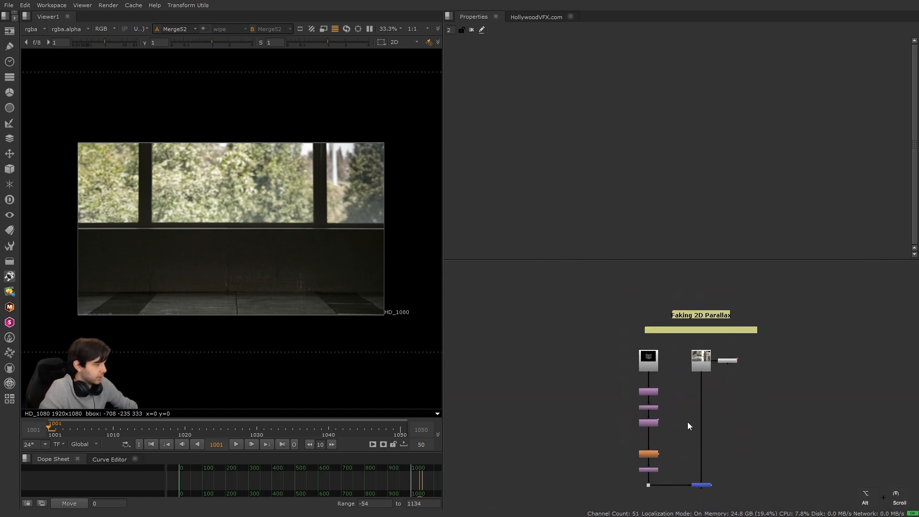
pyautogui.keyDown('alt'); pyautogui.scroll(4, 680, 402); pyautogui.keyUp('alt')
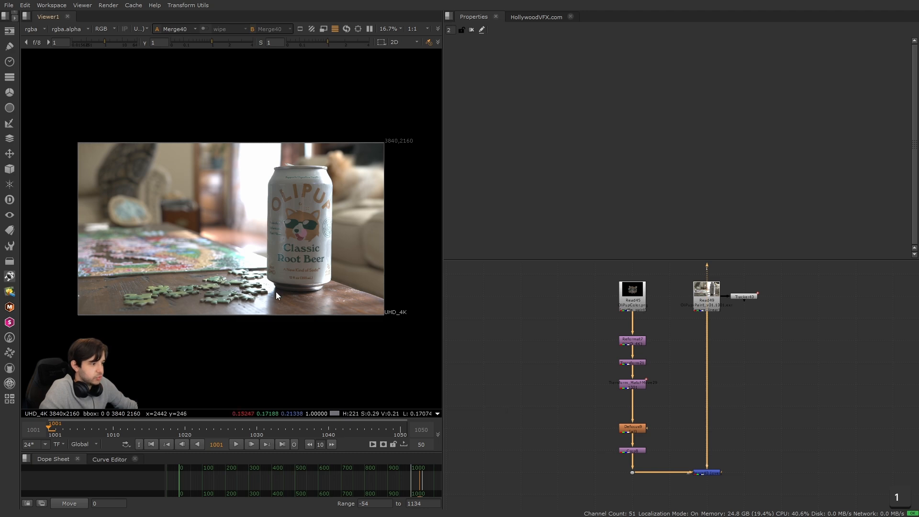
pyautogui.click(147, 30)
pyautogui.click(151, 38)
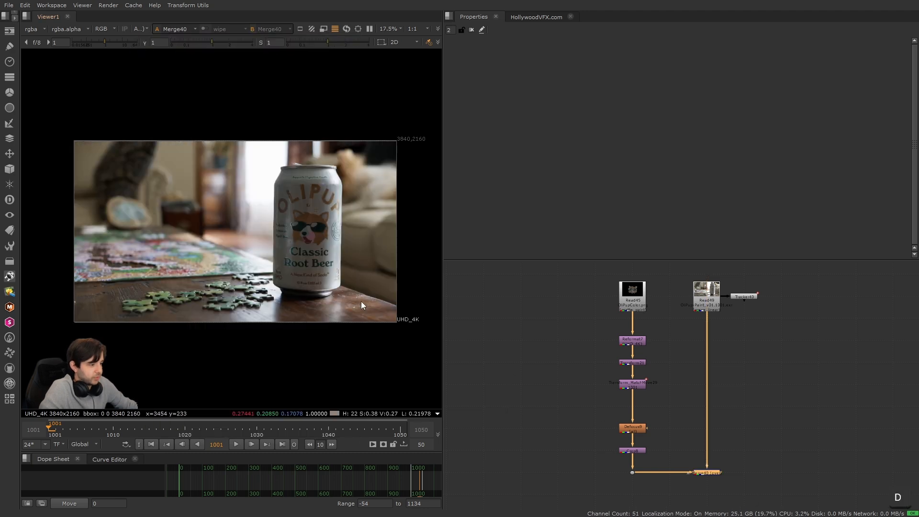
pyautogui.click(236, 445)
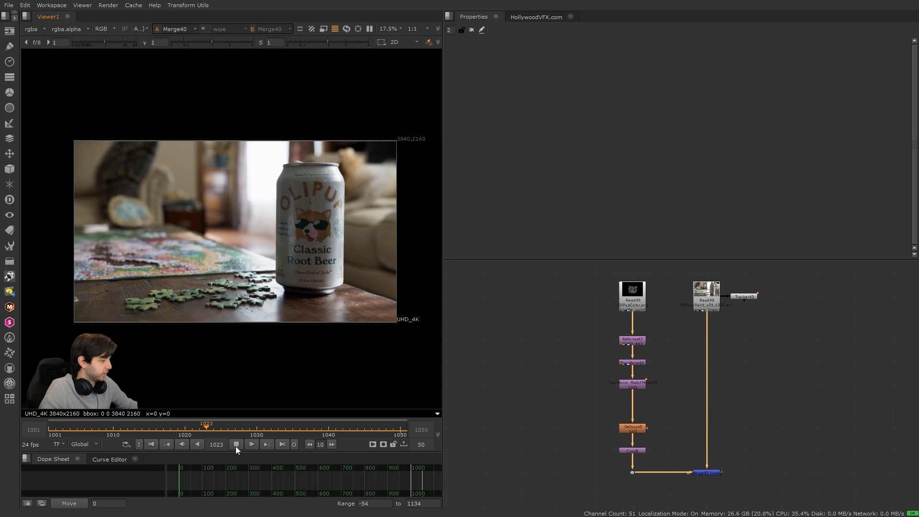
pyautogui.click(236, 444)
# Inspect the tracked fox head at Transform_MatchMove29 and return the viewer to the Merge40 composite
pyautogui.scroll(3, 597, 360)
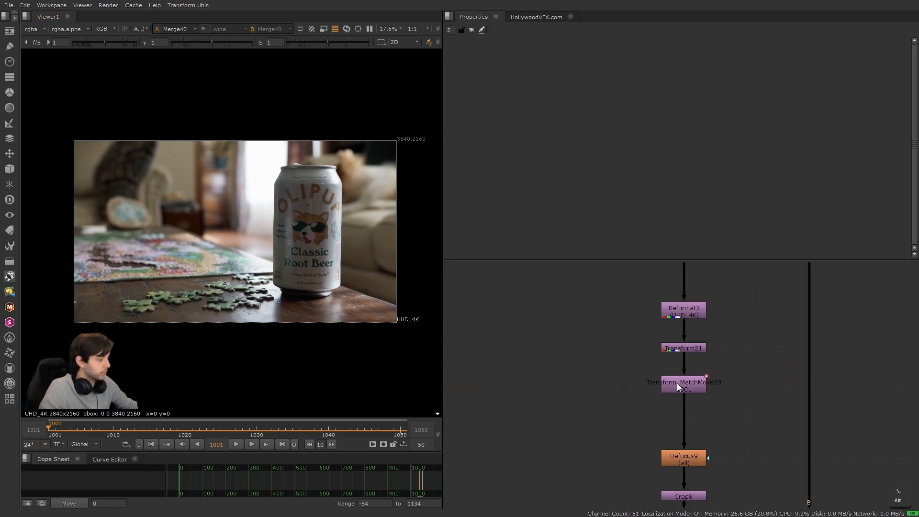
pyautogui.click(680, 384)
pyautogui.press('1')
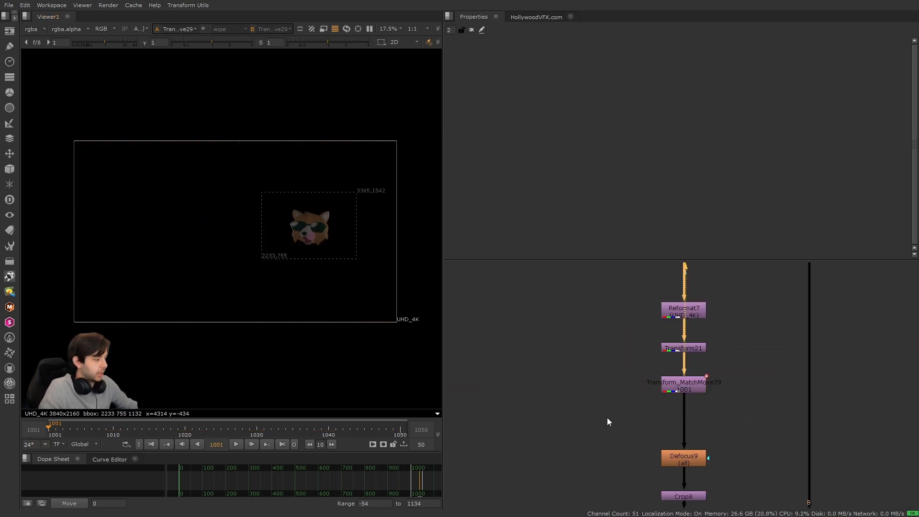
pyautogui.keyDown('alt'); pyautogui.moveTo(736, 451); pyautogui.dragTo(685, 376); pyautogui.keyUp('alt')
pyautogui.moveTo(685, 376); pyautogui.dragTo(793, 481)
pyautogui.press('1')
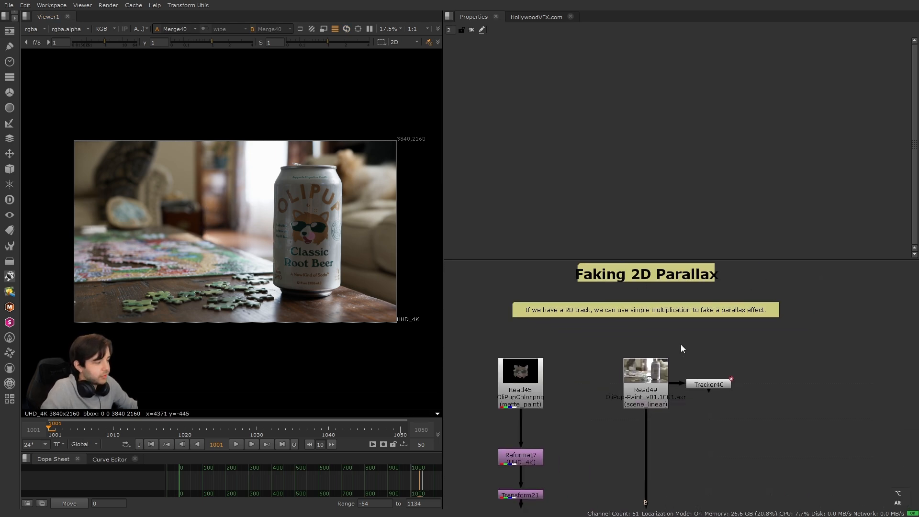
pyautogui.keyDown('alt'); pyautogui.moveTo(681, 344); pyautogui.dragTo(661, 351); pyautogui.keyUp('alt')
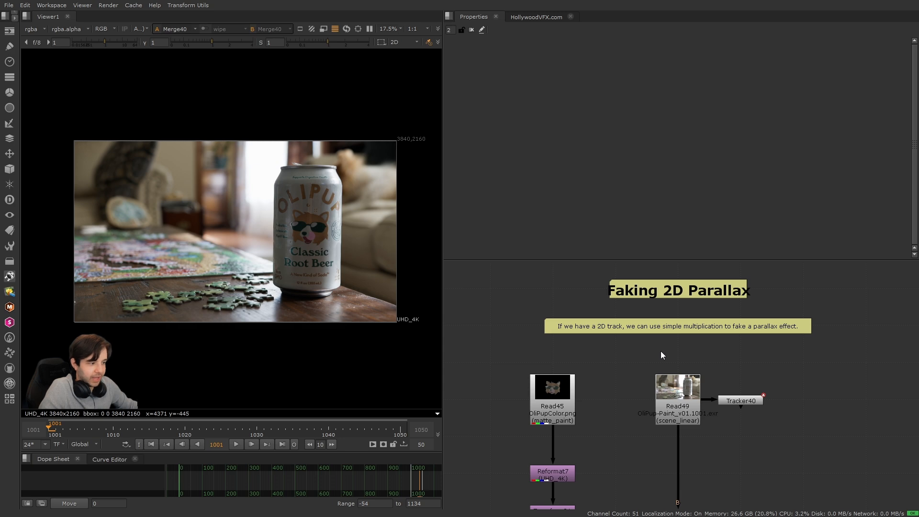
# Examine the translate expressions and properties of Transform_Stabilize123 below the Read41 driving plate
pyautogui.keyDown('alt'); pyautogui.scroll(-10, 663, 355); pyautogui.keyUp('alt')
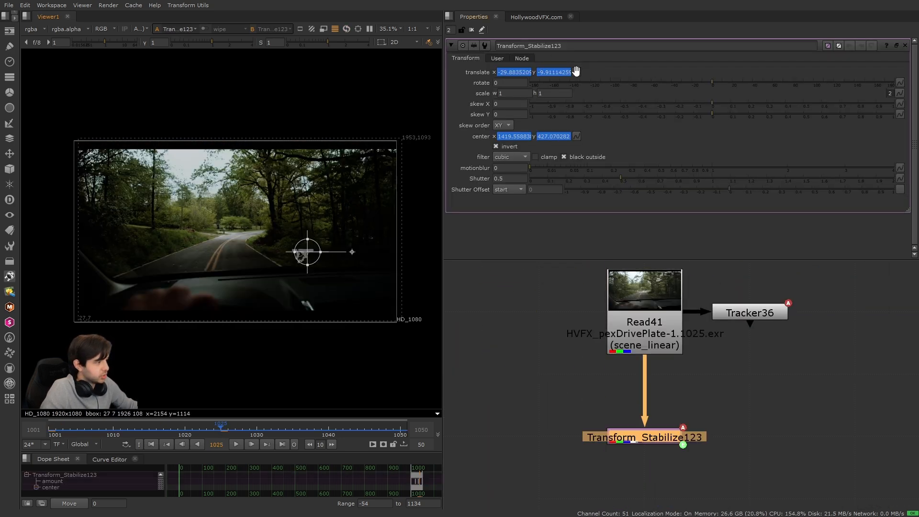
pyautogui.click(576, 71)
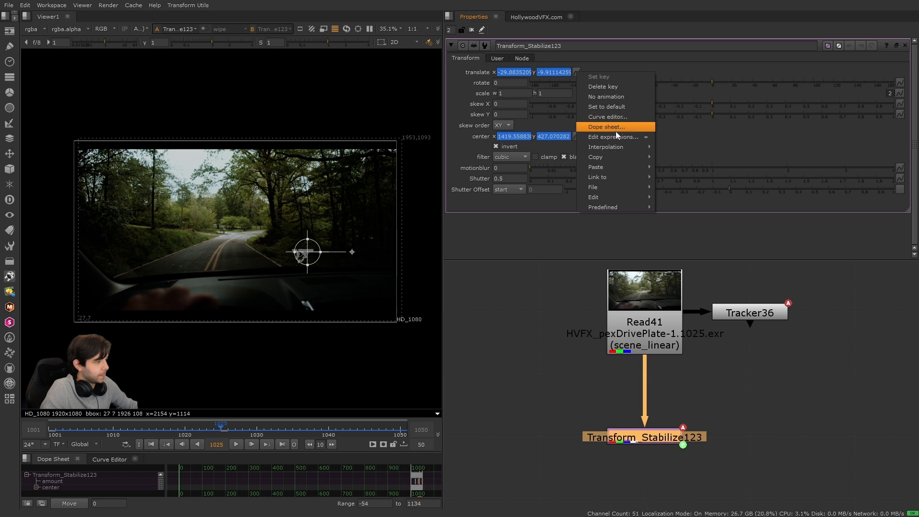
pyautogui.click(613, 137)
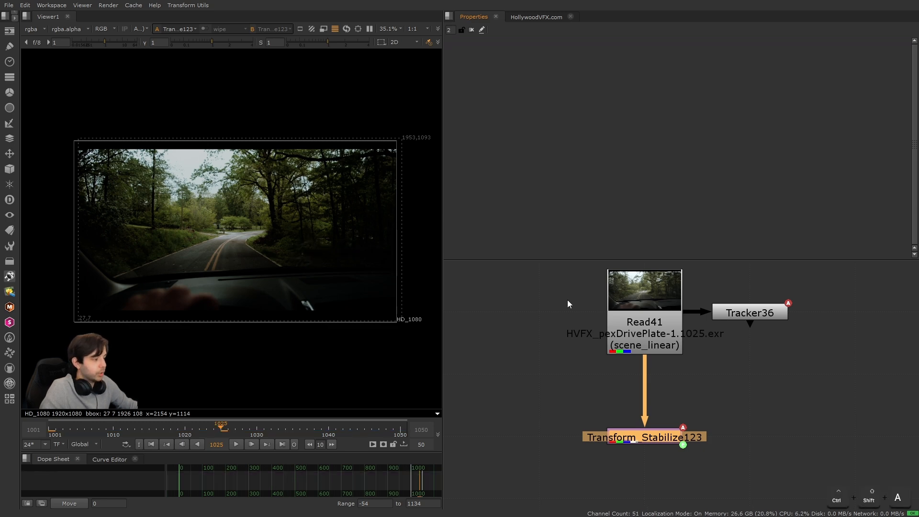
pyautogui.doubleClick(637, 434)
pyautogui.click(496, 59)
pyautogui.click(471, 58)
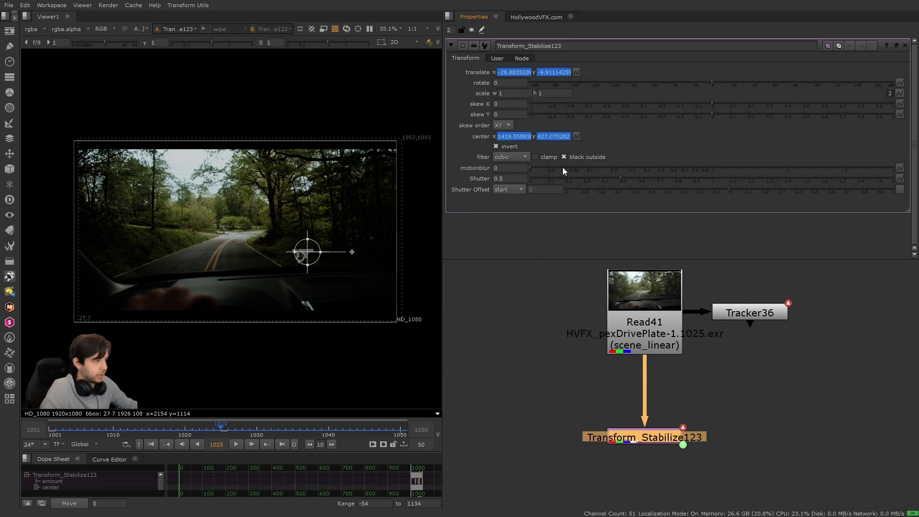
pyautogui.hotkey('ctrl', 'shift', 'a')
# Return to the Faking 2D Parallax can setup and view the Merge40 composite
pyautogui.scroll(-10, 597, 330)
pyautogui.keyDown('alt'); pyautogui.moveTo(570, 460); pyautogui.dragTo(632, 335); pyautogui.keyUp('alt')
pyautogui.scroll(10, 616, 436)
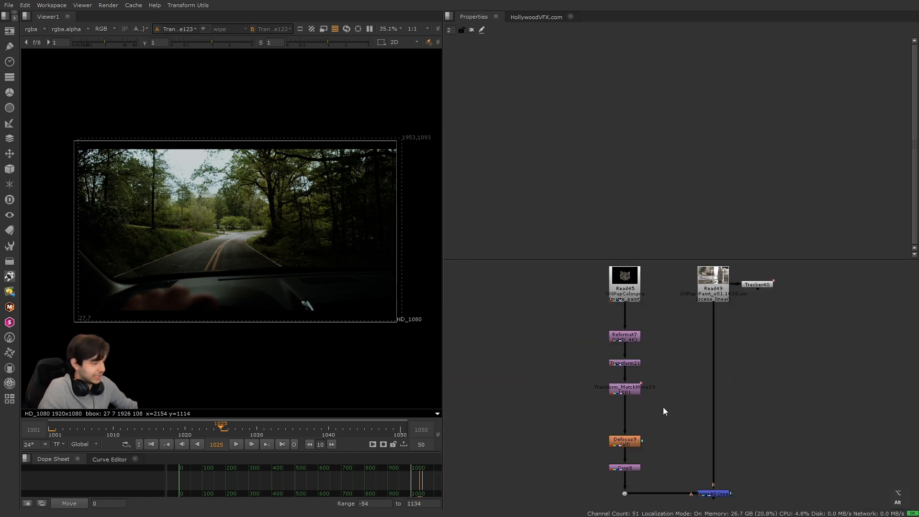
pyautogui.keyDown('alt'); pyautogui.moveTo(663, 411); pyautogui.dragTo(602, 373); pyautogui.keyUp('alt')
pyautogui.click(744, 474)
pyautogui.press('1')
# Build a parallel branch off Reformat7 with copies of Transform21 and Transform_MatchMove29, routed through an elbow dot
pyautogui.click(655, 370)
pyautogui.hotkey('ctrl', 'c')
pyautogui.scroll(4, 609, 361)
pyautogui.click(609, 364)
pyautogui.hotkey('ctrl', 'v')
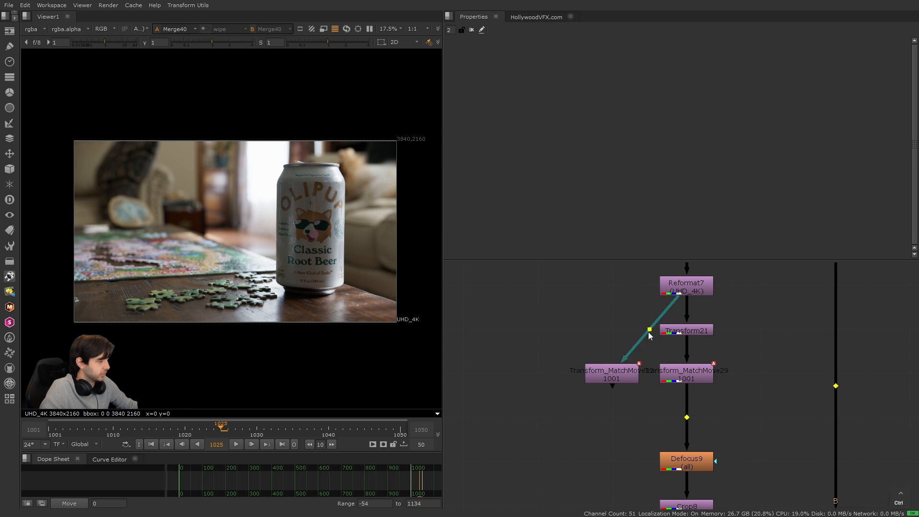
pyautogui.keyDown('ctrl'); pyautogui.moveTo(651, 331); pyautogui.dragTo(612, 285); pyautogui.keyUp('ctrl')
pyautogui.click(576, 324)
pyautogui.hotkey('ctrl', 'v')
pyautogui.moveTo(577, 325); pyautogui.dragTo(614, 329)
# Move Defocus9 up and merge the duplicated match-move branch over it above Crop8, with an elbow dot on the connection
pyautogui.moveTo(686, 392); pyautogui.dragTo(627, 318, button='middle')
pyautogui.scroll(-2, 617, 328)
pyautogui.scroll(2, 613, 333)
pyautogui.moveTo(625, 382); pyautogui.dragTo(627, 342)
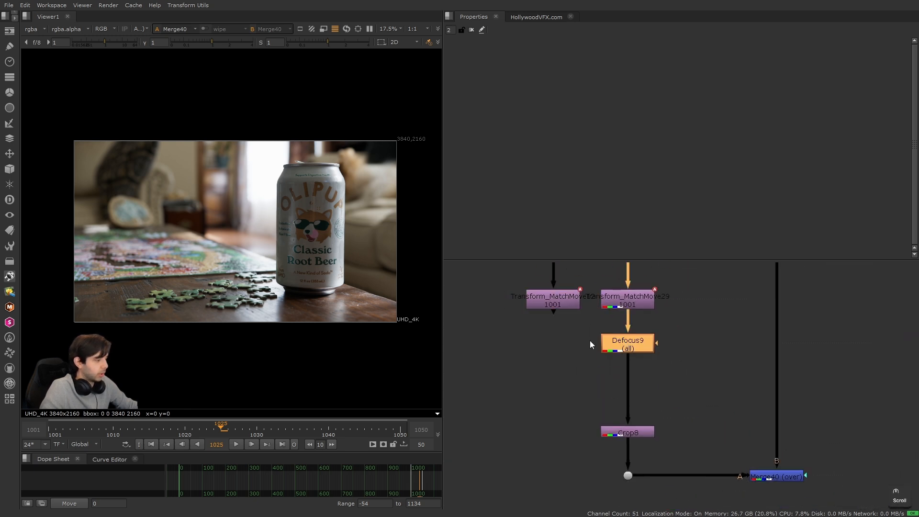
pyautogui.click(549, 305)
pyautogui.press('m')
pyautogui.moveTo(699, 297); pyautogui.dragTo(624, 386)
pyautogui.click(591, 343)
pyautogui.keyDown('ctrl'); pyautogui.moveTo(591, 344); pyautogui.dragTo(554, 387); pyautogui.keyUp('ctrl')
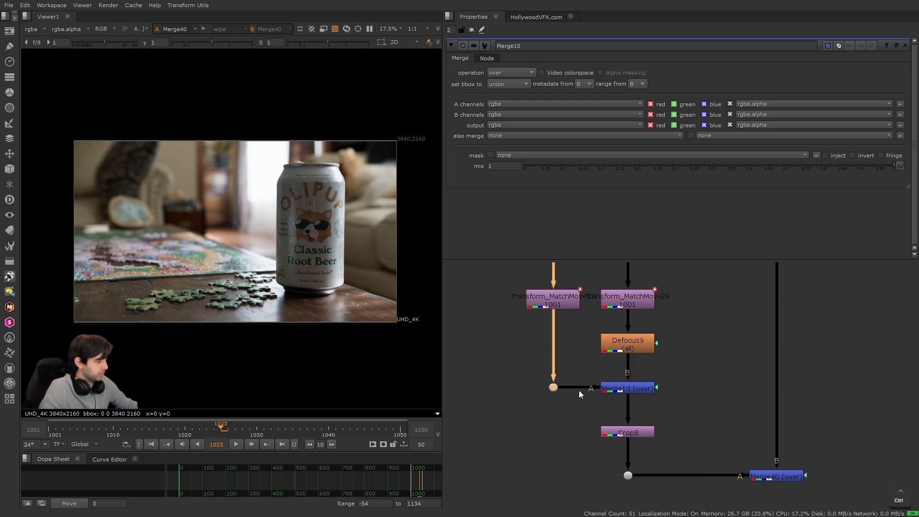
# Move Crop8 and the Merge40 nodes further down the graph to make room below the new merge
pyautogui.scroll(-2, 579, 391)
pyautogui.moveTo(727, 465); pyautogui.dragTo(539, 383)
pyautogui.scroll(-2, 611, 403)
pyautogui.moveTo(625, 417); pyautogui.dragTo(626, 455)
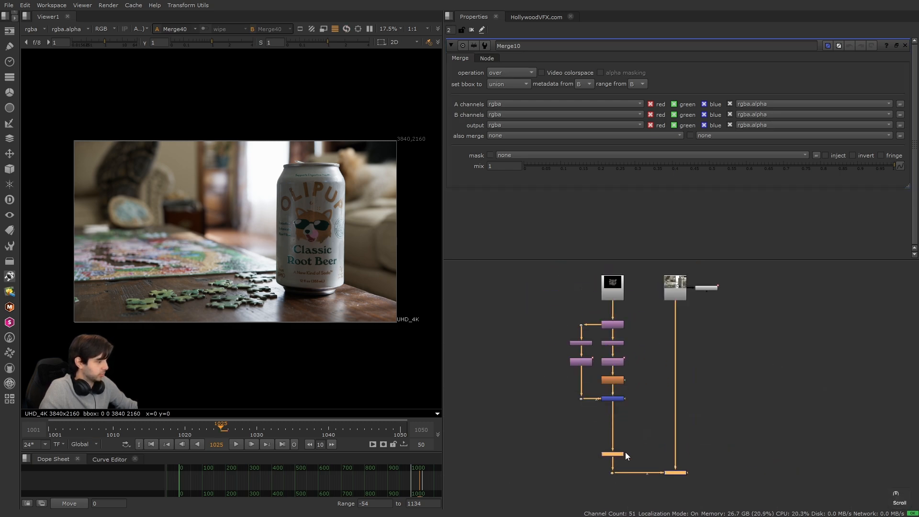
# Use Transform11 to enlarge the duplicated fox head and place it over the background beside the can
pyautogui.scroll(3, 564, 367)
pyautogui.doubleClick(581, 343)
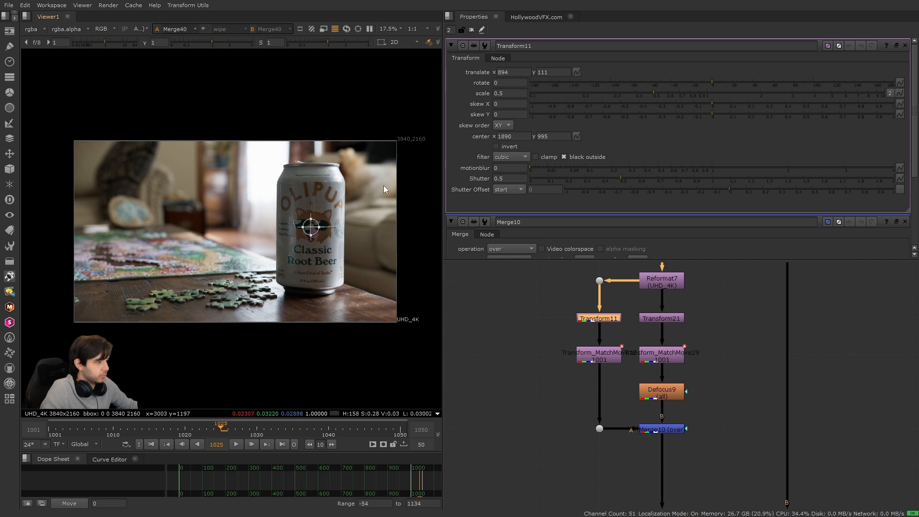
pyautogui.scroll(2, 336, 240)
pyautogui.moveTo(302, 215); pyautogui.dragTo(185, 204)
pyautogui.hotkey('ctrl', 'shift', 'a')
# Play back the composite to check how the second fox head moves with the can
pyautogui.scroll(4, 598, 355)
pyautogui.click(236, 444)
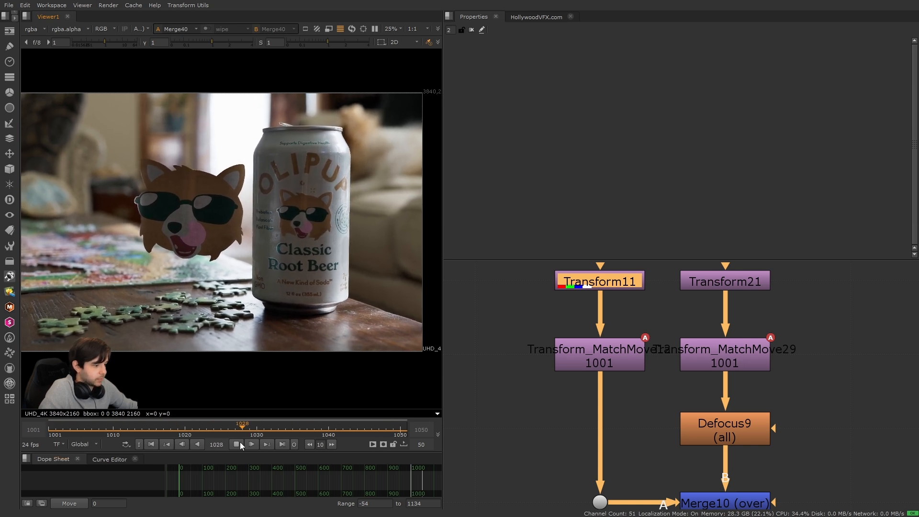
pyautogui.click(236, 444)
# Enter the expression curve*2 for both the x and y translate of Transform_MatchMove12
pyautogui.doubleClick(600, 355)
pyautogui.rightClick(577, 72)
pyautogui.click(614, 136)
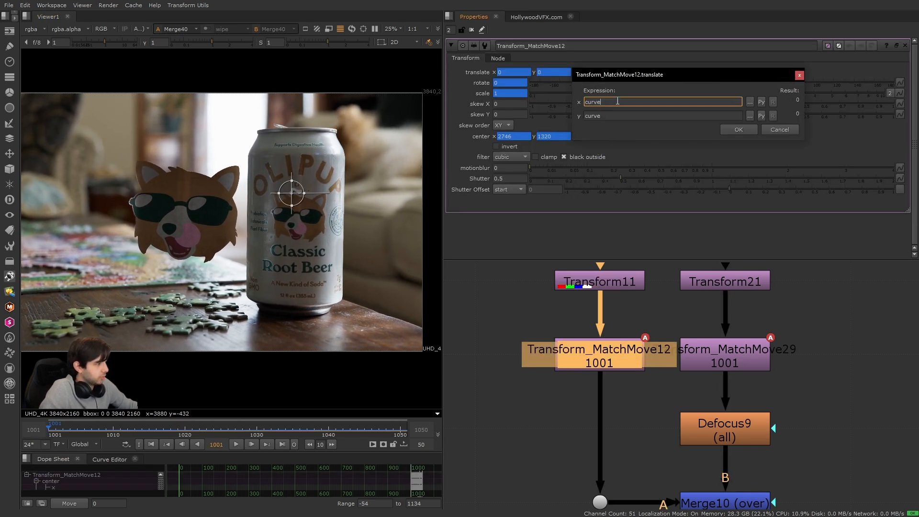
pyautogui.write('*2')
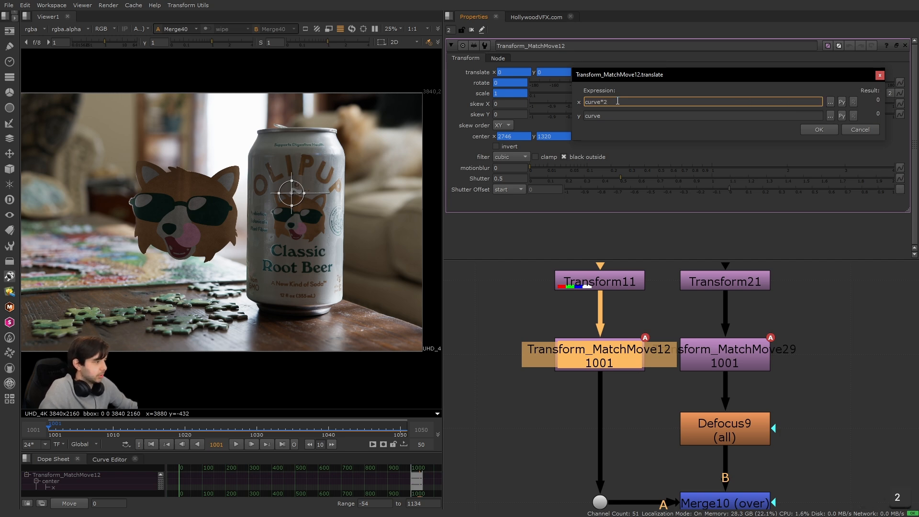
pyautogui.hotkey('ctrl', 'a')
pyautogui.hotkey('ctrl', 'c')
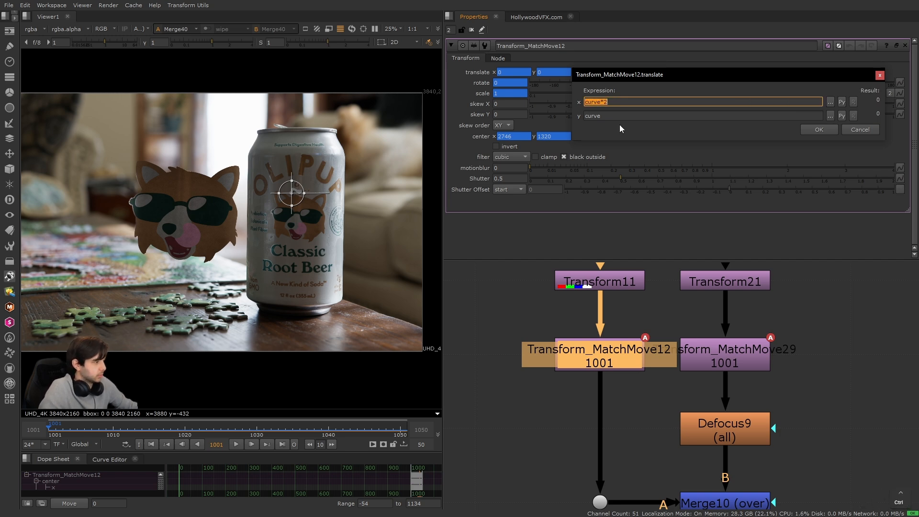
pyautogui.press('Tab')
pyautogui.hotkey('ctrl', 'v')
# Inspect Transform_MatchMove12's translate x curve in an enlarged Curve Editor and accept the translate expressions
pyautogui.click(109, 459)
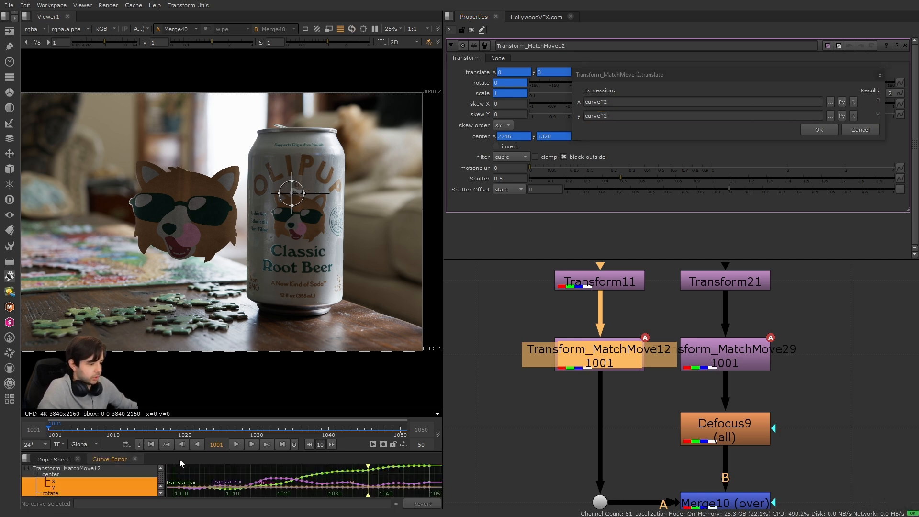
pyautogui.moveTo(213, 452); pyautogui.dragTo(213, 308)
pyautogui.click(54, 396)
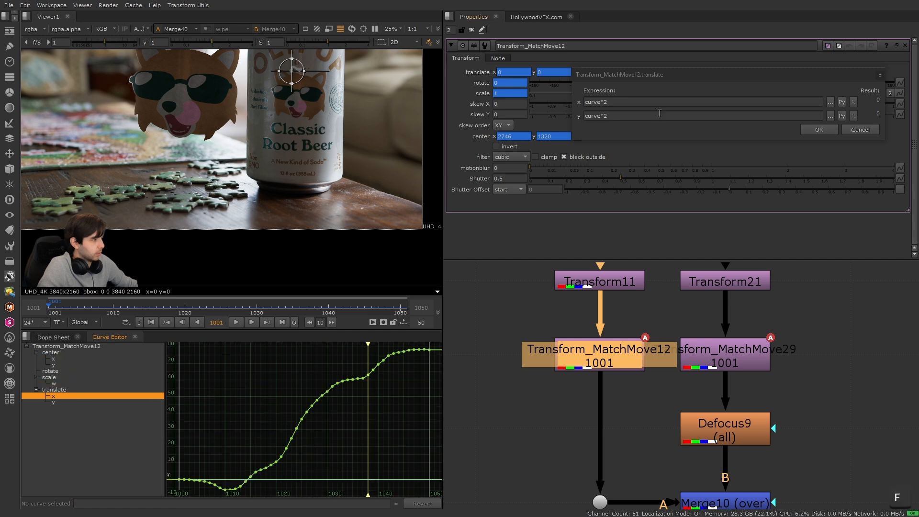
pyautogui.click(820, 130)
# Play back the composite to examine the second fox head's parallax, and reopen Transform_MatchMove12's settings
pyautogui.scroll(-5, 330, 428)
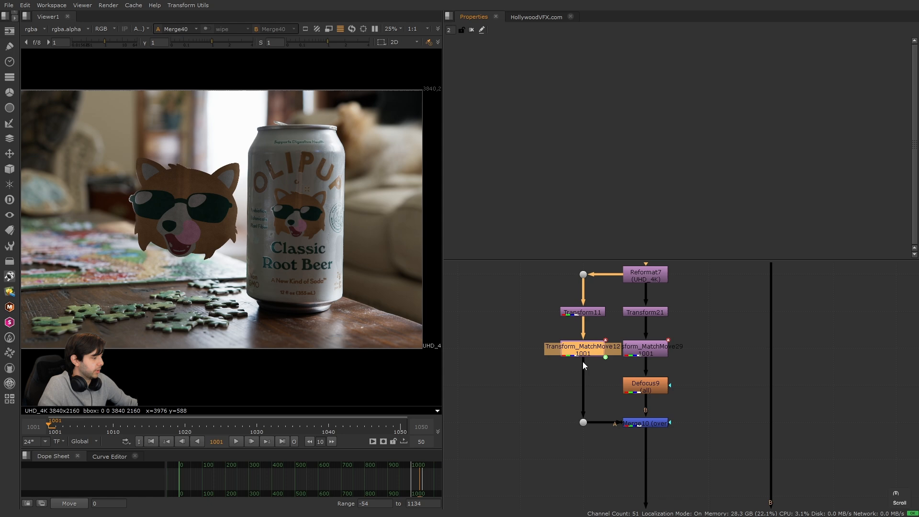
pyautogui.scroll(3, 620, 318)
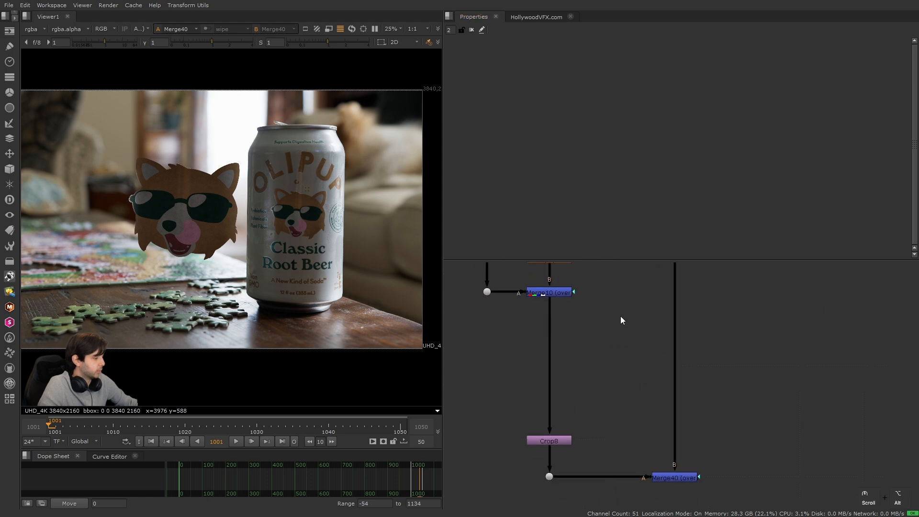
pyautogui.scroll(-3, 718, 468)
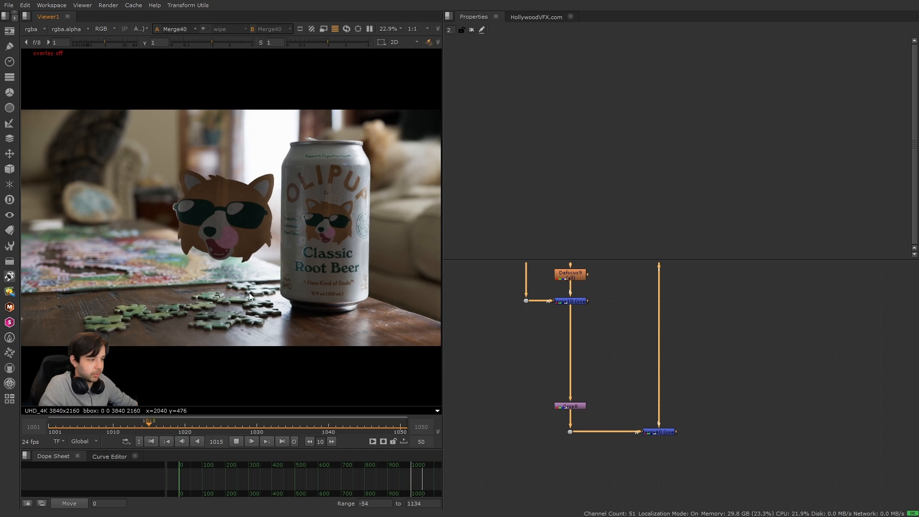
pyautogui.keyDown('alt'); pyautogui.scroll(-2, 613, 371); pyautogui.keyUp('alt')
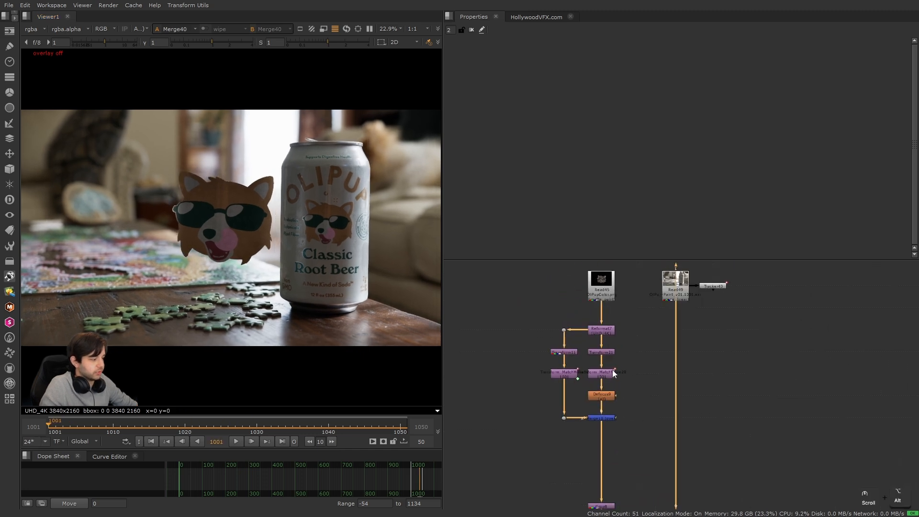
pyautogui.scroll(2, 612, 369)
pyautogui.doubleClick(545, 376)
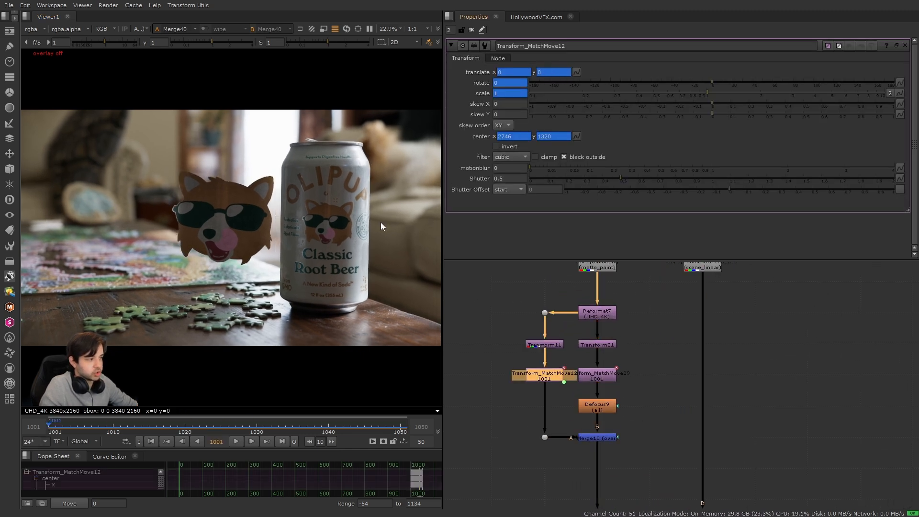
pyautogui.click(218, 433)
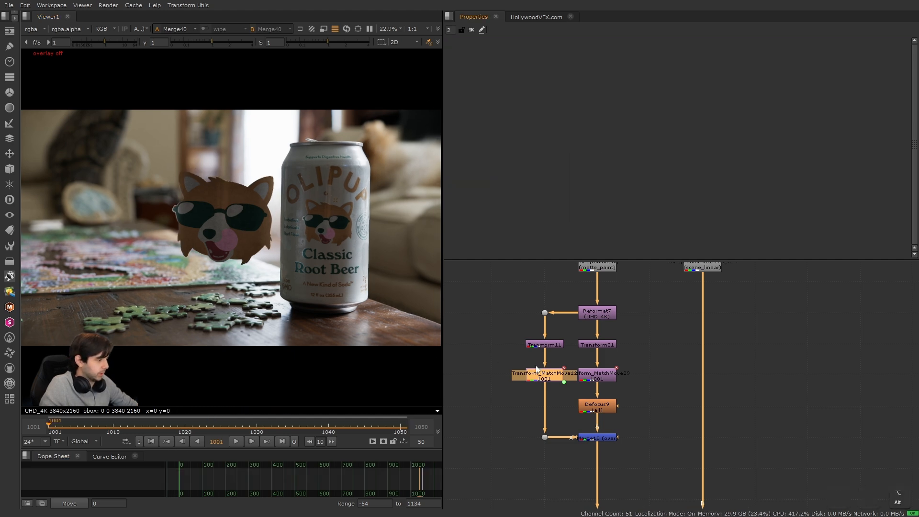
# Duplicate Transform_MatchMove12 beside the original and feed the copy from the dot branching off Reformat7
pyautogui.keyDown('alt'); pyautogui.moveTo(551, 371); pyautogui.dragTo(636, 363); pyautogui.keyUp('alt')
pyautogui.hotkey('ctrl', 'v')
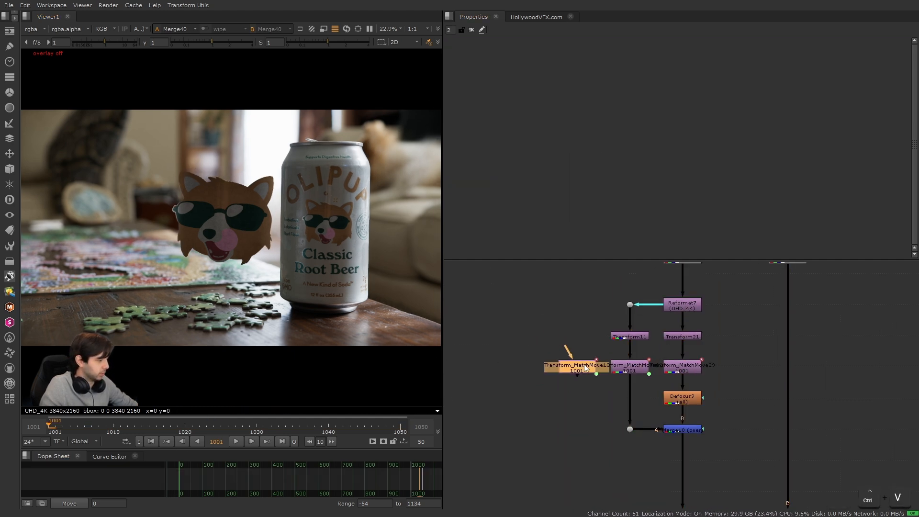
pyautogui.moveTo(566, 352); pyautogui.dragTo(623, 337)
pyautogui.scroll(-2, 99, 215)
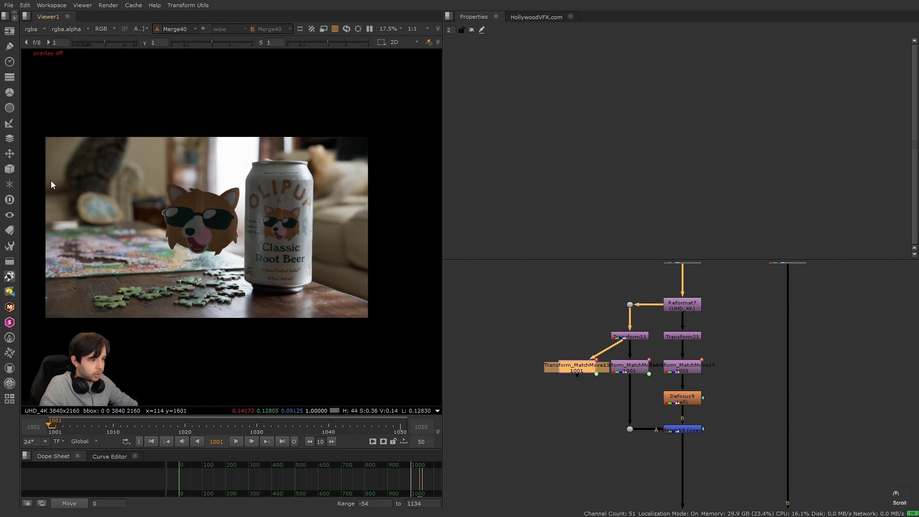
pyautogui.moveTo(32, 172); pyautogui.dragTo(119, 260)
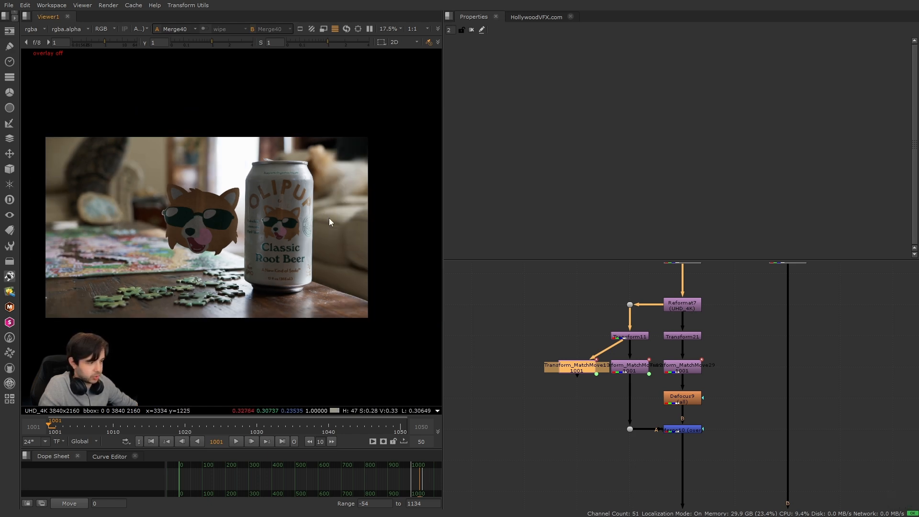
pyautogui.moveTo(589, 346); pyautogui.dragTo(618, 345, button='middle')
pyautogui.scroll(1, 618, 346)
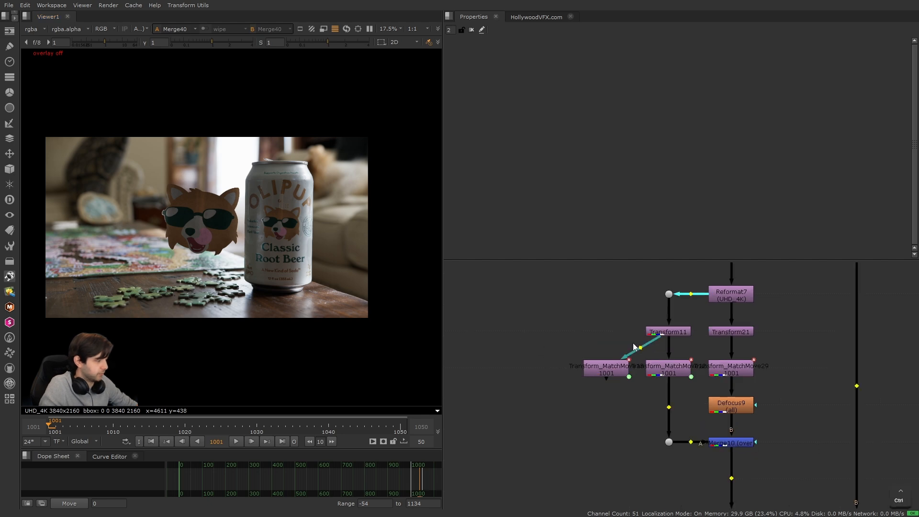
pyautogui.keyDown('ctrl'); pyautogui.moveTo(636, 348); pyautogui.dragTo(668, 295); pyautogui.keyUp('ctrl')
pyautogui.press('Delete')
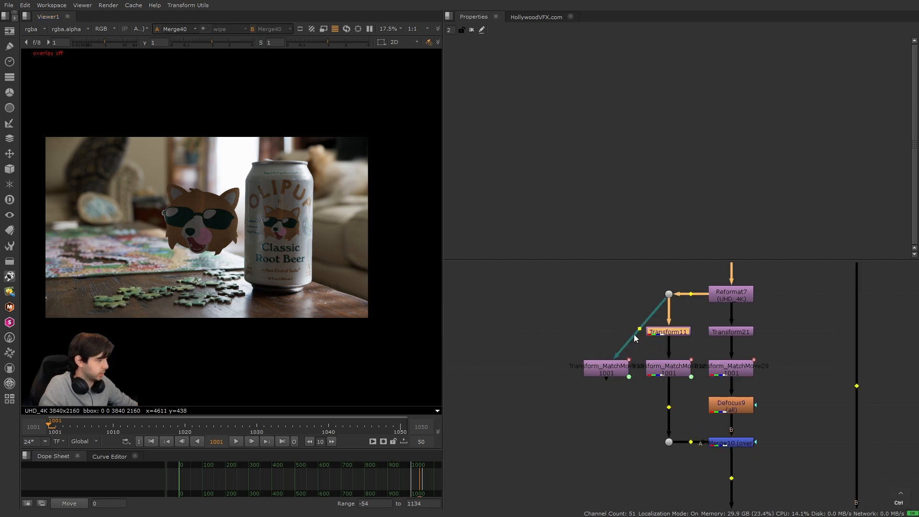
# Add an elbow dot to the new branch and insert a copy of Transform11 above the duplicated match-move
pyautogui.keyDown('ctrl'); pyautogui.moveTo(637, 333); pyautogui.dragTo(603, 298); pyautogui.keyUp('ctrl')
pyautogui.hotkey('ctrl', 'v')
pyautogui.moveTo(665, 332); pyautogui.dragTo(621, 331)
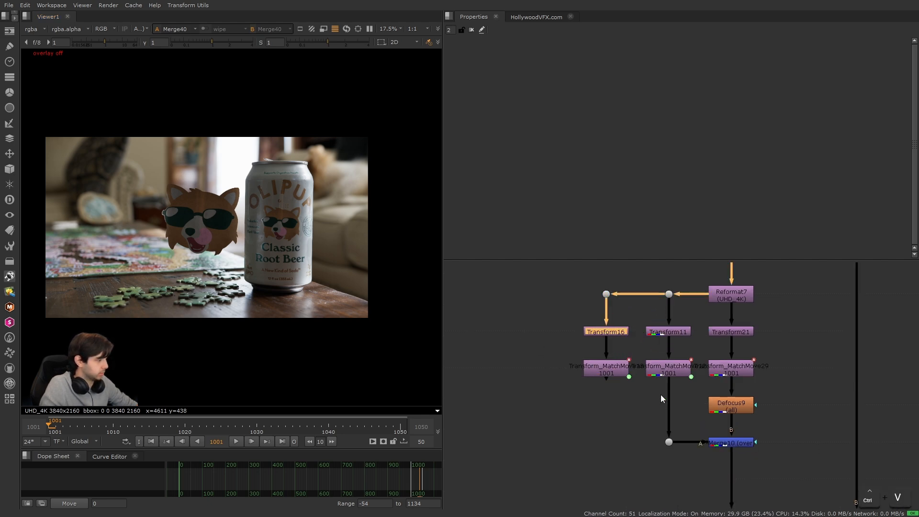
# Merge the new match-move branch over the composite below Merge10, with an elbow dot on the connection
pyautogui.keyDown('alt'); pyautogui.moveTo(660, 394); pyautogui.dragTo(616, 315); pyautogui.keyUp('alt')
pyautogui.keyDown('shift'); pyautogui.moveTo(739, 400); pyautogui.dragTo(563, 400); pyautogui.keyUp('shift')
pyautogui.press('m')
pyautogui.keyDown('alt'); pyautogui.moveTo(564, 364); pyautogui.dragTo(579, 411); pyautogui.keyUp('alt')
# Set Transform16's scale to 1.5 and move its fox head to the plate's left side, at about x -1215, y 120
pyautogui.doubleClick(576, 300)
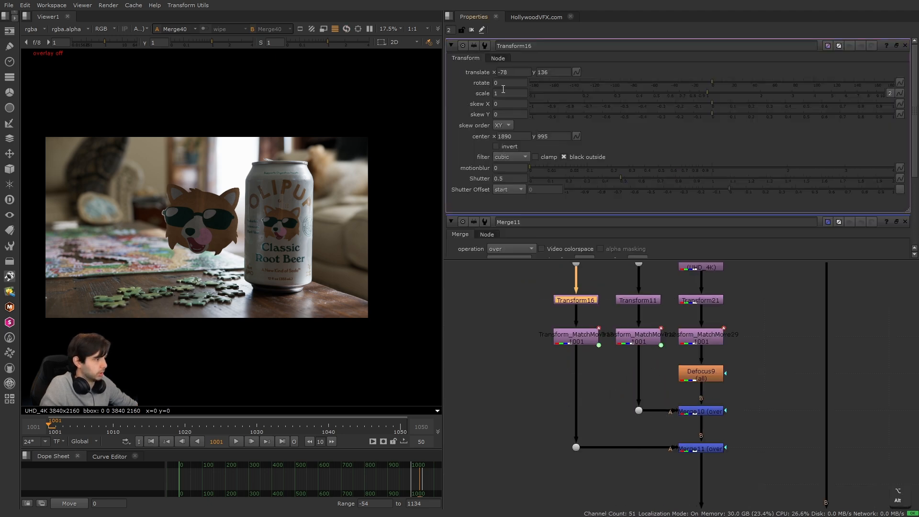
pyautogui.doubleClick(499, 95)
pyautogui.write('2')
pyautogui.press('Return')
pyautogui.press('Down')
pyautogui.press('Down')
pyautogui.press('Down')
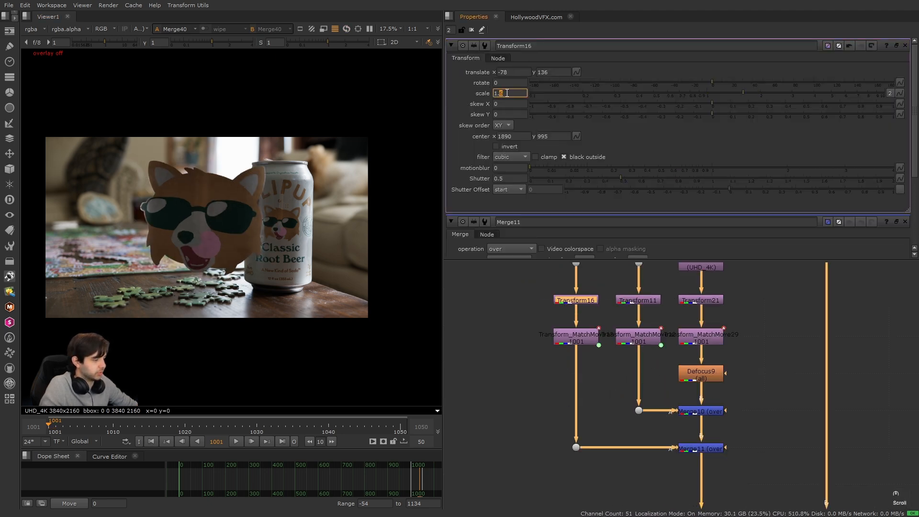
pyautogui.press('o')
pyautogui.moveTo(198, 223); pyautogui.dragTo(101, 224)
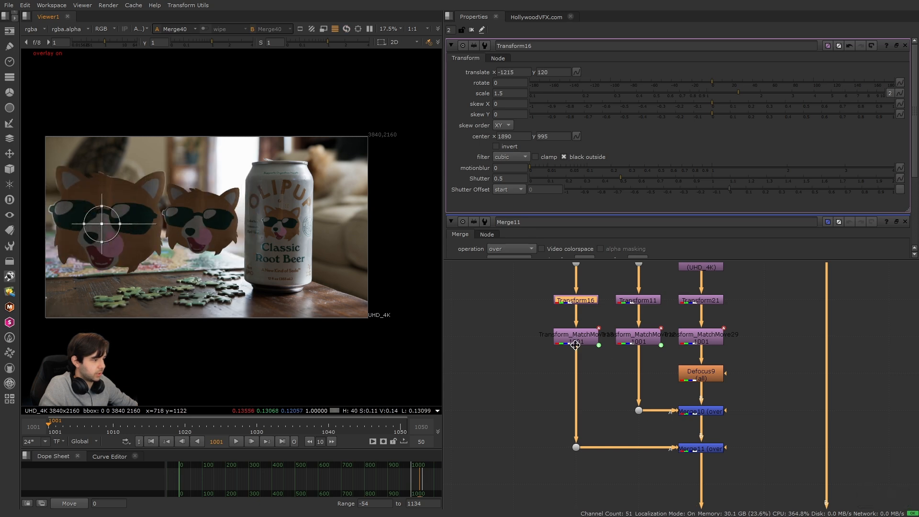
# Use Transform11 to shift the middle fox head slightly right toward the can, and close the open node properties
pyautogui.click(633, 300)
pyautogui.moveTo(196, 222); pyautogui.dragTo(201, 223)
pyautogui.click(472, 29)
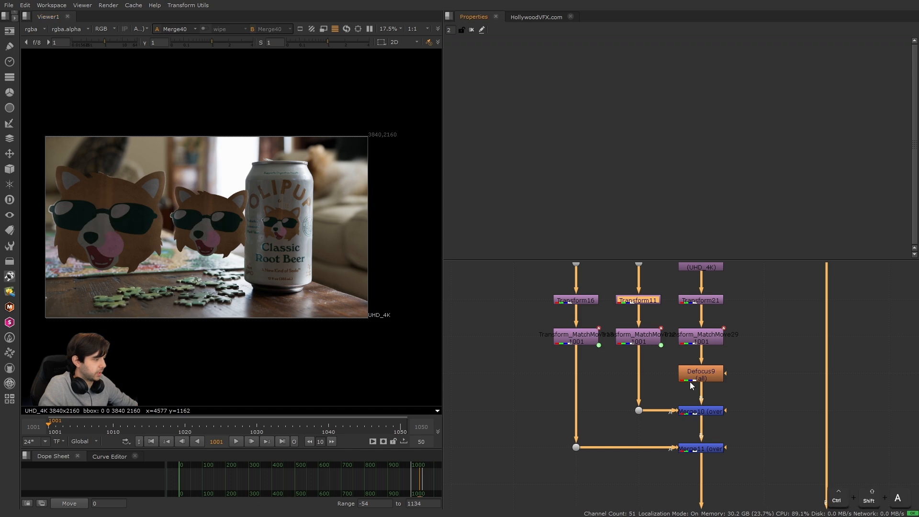
# Insert a copy of Defocus9 below Transform_MatchMove12 in the middle fox head's branch
pyautogui.click(690, 380)
pyautogui.hotkey('ctrl', 'c')
pyautogui.scroll(3, 649, 370)
pyautogui.click(655, 373)
pyautogui.hotkey('ctrl', 'v')
pyautogui.moveTo(679, 372); pyautogui.dragTo(652, 370)
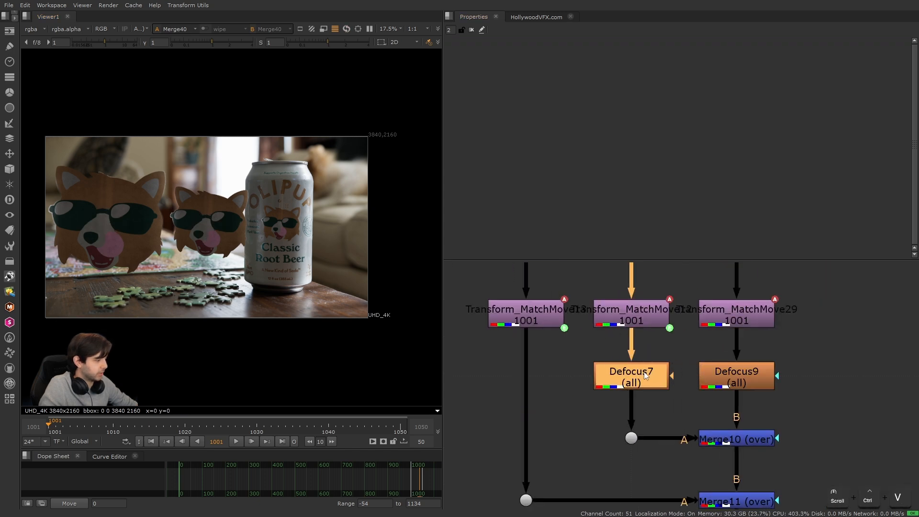
pyautogui.doubleClick(652, 370)
pyautogui.click(472, 30)
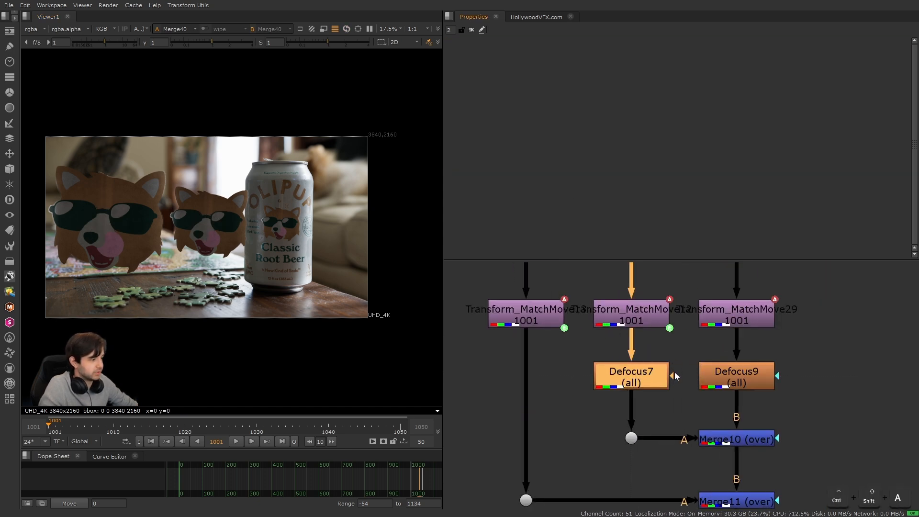
# Insert a copy of Defocus7 below the match-move in the large fox head's branch
pyautogui.doubleClick(656, 376)
pyautogui.hotkey('ctrl', 'c')
pyautogui.click(565, 378)
pyautogui.hotkey('ctrl', 'v')
pyautogui.moveTo(570, 376); pyautogui.dragTo(540, 373)
# Set Defocus10's defocus to 30 to blur the large fox head, and close the open node properties
pyautogui.doubleClick(539, 372)
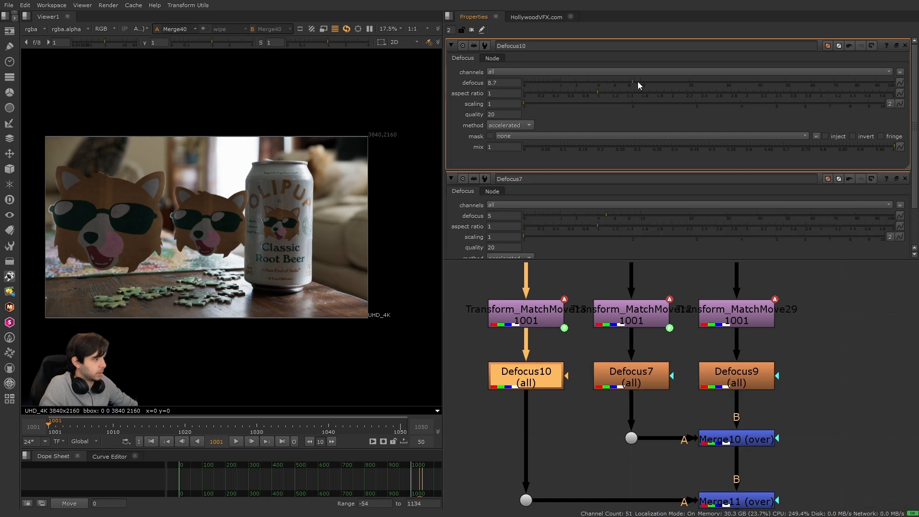
pyautogui.moveTo(677, 84); pyautogui.dragTo(752, 105)
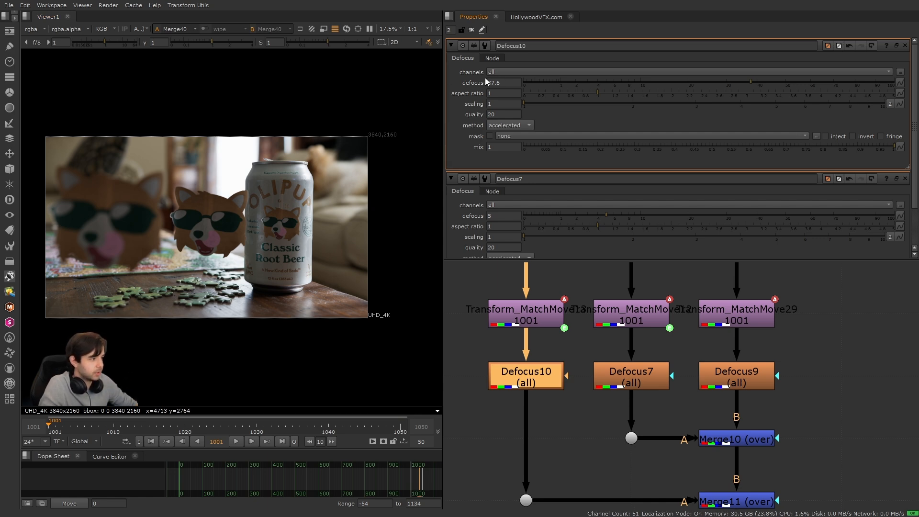
pyautogui.write('30')
pyautogui.press('Return')
pyautogui.hotkey('ctrl', 'shift', 'a')
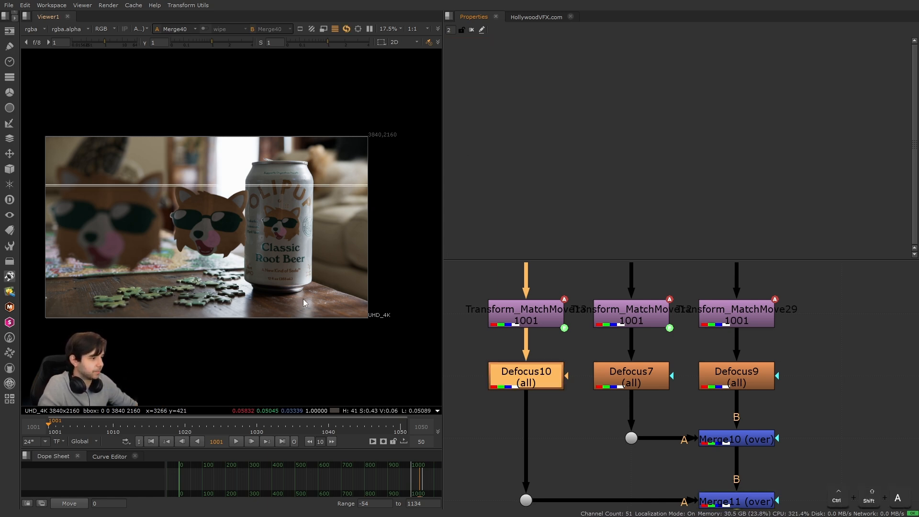
# Duplicate the large fox head's match-move node beside it and connect the copy to the dot above Transform16
pyautogui.click(858, 416)
pyautogui.keyDown('alt'); pyautogui.moveTo(858, 416); pyautogui.dragTo(669, 353, button='middle'); pyautogui.keyUp('alt')
pyautogui.click(668, 354)
pyautogui.hotkey('ctrl', 'c')
pyautogui.click(607, 353)
pyautogui.hotkey('ctrl', 'v')
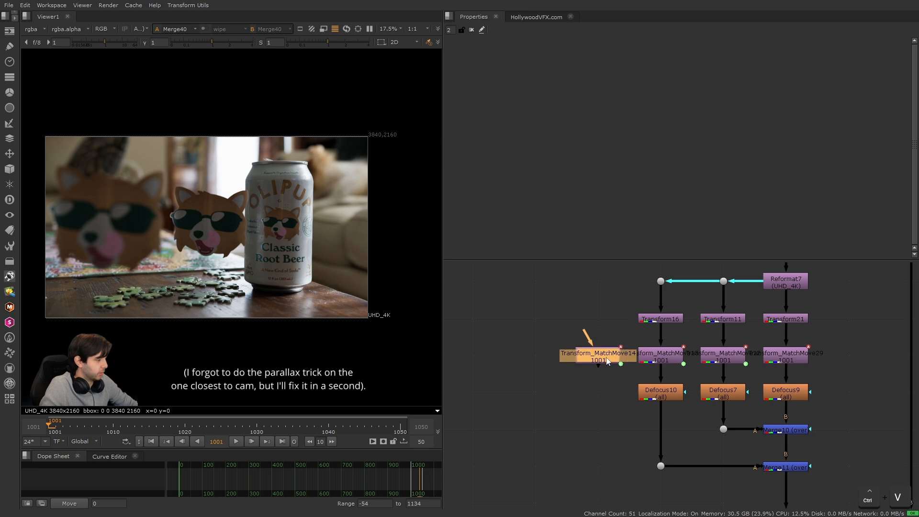
pyautogui.moveTo(586, 335); pyautogui.dragTo(661, 281)
# Add an elbow dot to the newest branch and insert a copy of Transform16 above its match-move
pyautogui.click(623, 308)
pyautogui.click(657, 318)
pyautogui.hotkey('ctrl', 'c')
pyautogui.click(610, 317)
pyautogui.keyDown('ctrl'); pyautogui.moveTo(629, 314); pyautogui.dragTo(605, 319); pyautogui.keyUp('ctrl')
pyautogui.hotkey('ctrl', 'v')
# Merge the Transform_MatchMove14 branch over the composite below Merge11
pyautogui.scroll(-2, 631, 436)
pyautogui.moveTo(631, 437); pyautogui.dragTo(599, 373, button='middle')
pyautogui.click(585, 318)
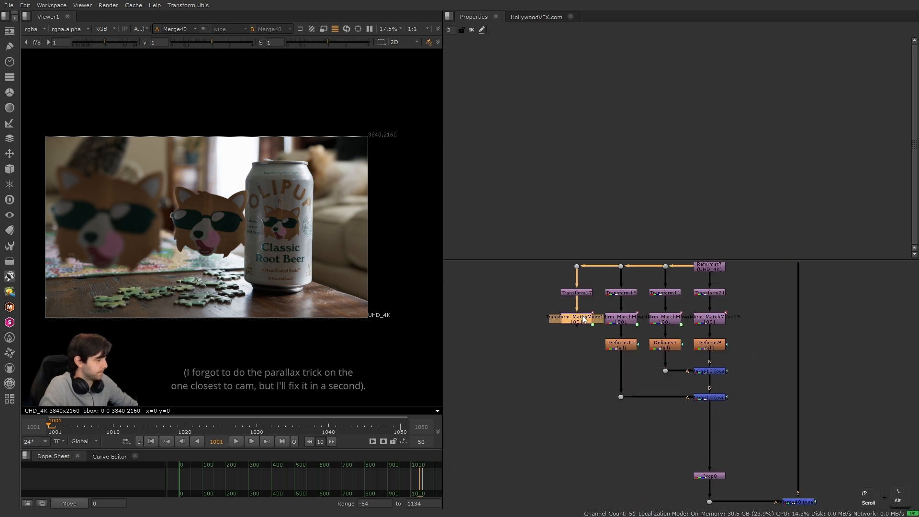
pyautogui.keyDown('shift'); pyautogui.click(708, 397); pyautogui.keyUp('shift')
pyautogui.press('m')
pyautogui.scroll(2, 633, 448)
# Add an elbow dot to the merge connection, and use Transform17 to scale its fox head to 0.4 and place it right of the can
pyautogui.click(633, 438)
pyautogui.keyDown('ctrl'); pyautogui.moveTo(651, 341); pyautogui.dragTo(554, 414); pyautogui.keyUp('ctrl')
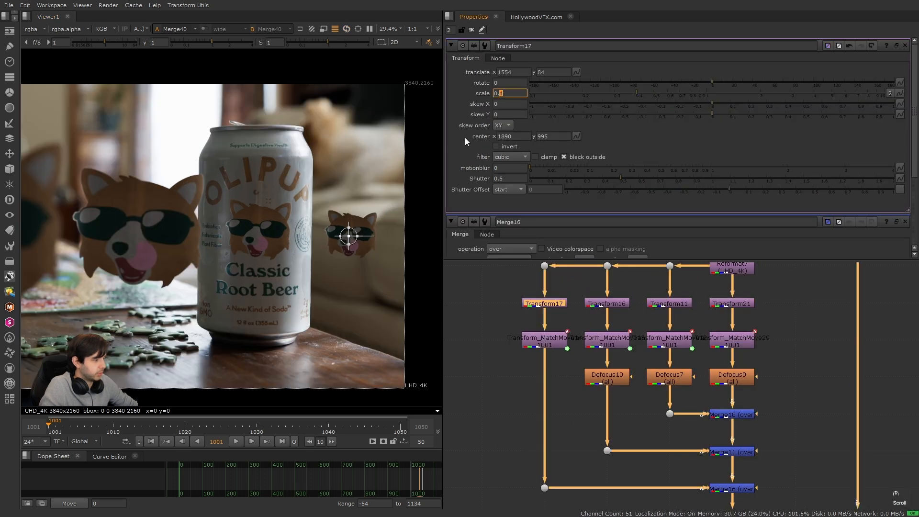
pyautogui.hotkey('ctrl', 'shift', 'a')
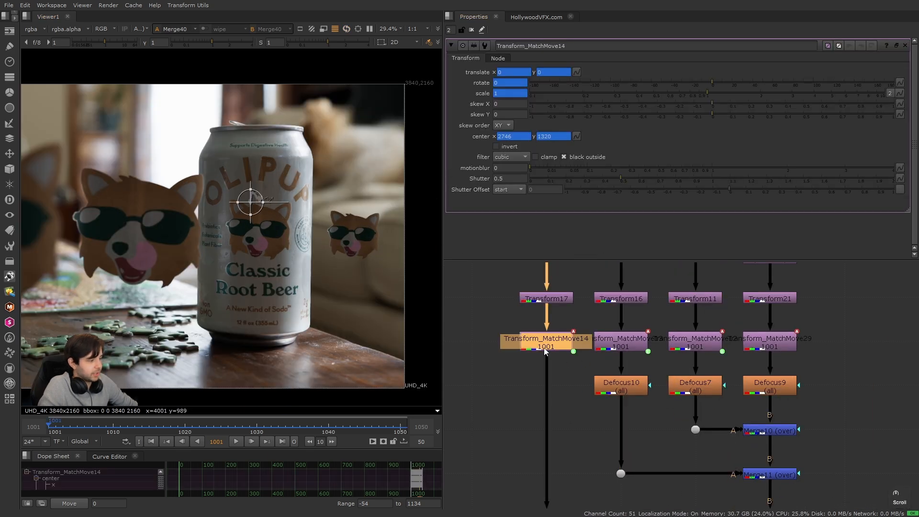
# Open the translate expressions of Transform_MatchMove14 for editing and set the x expression to curve*.5
pyautogui.hotkey('ctrl', 'shift', 'a')
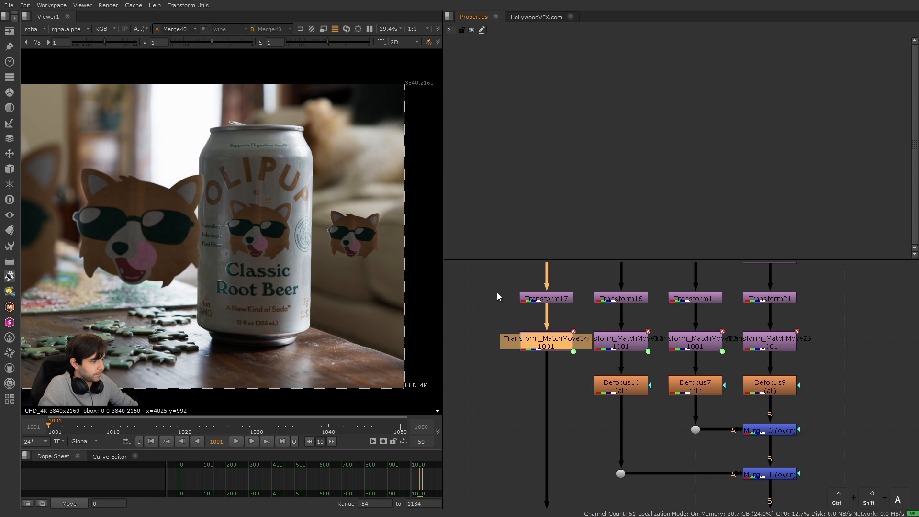
pyautogui.doubleClick(547, 346)
pyautogui.click(577, 72)
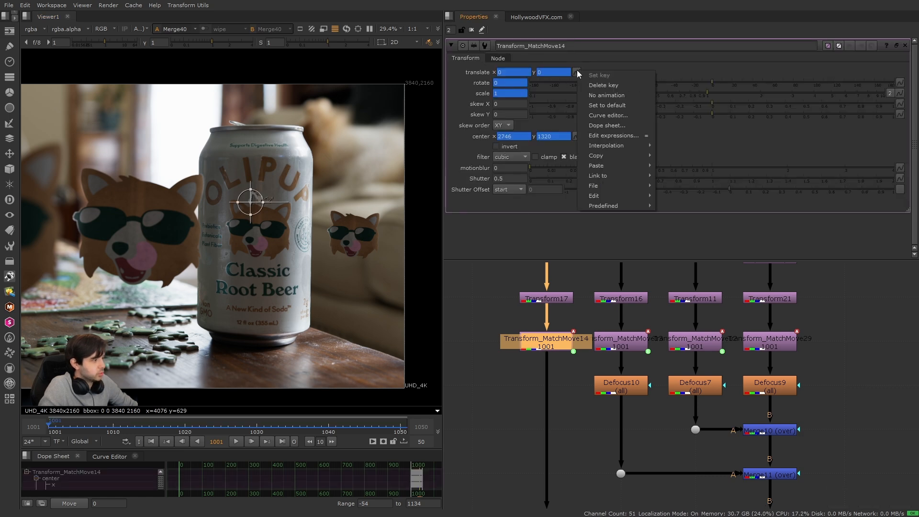
pyautogui.moveTo(630, 155)
pyautogui.click(615, 135)
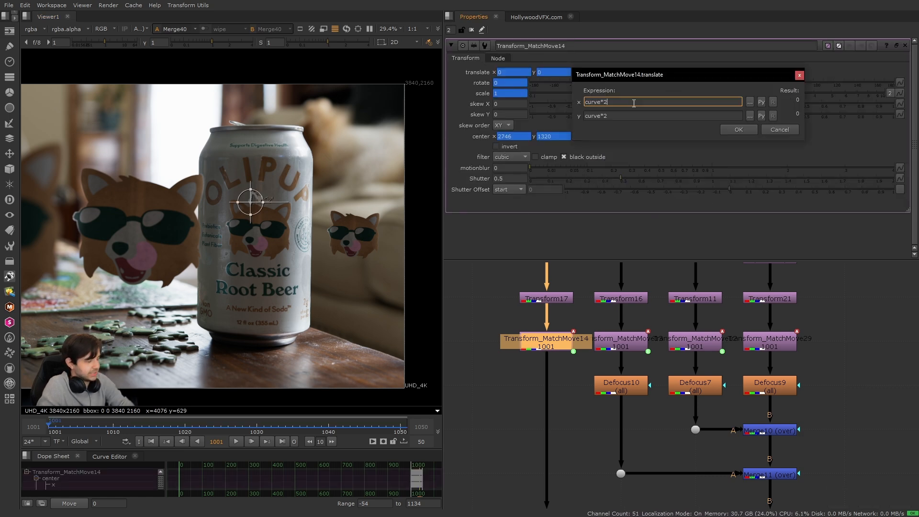
pyautogui.press('BackSpace')
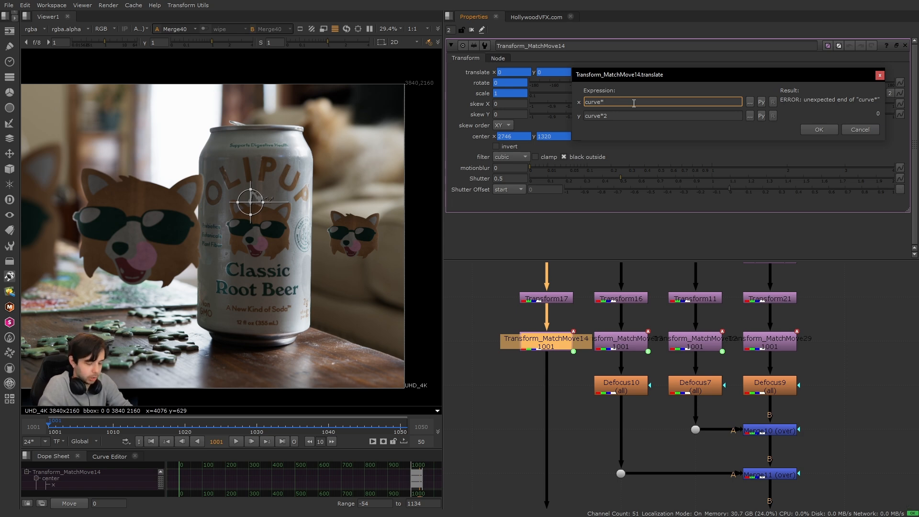
pyautogui.write('.5')
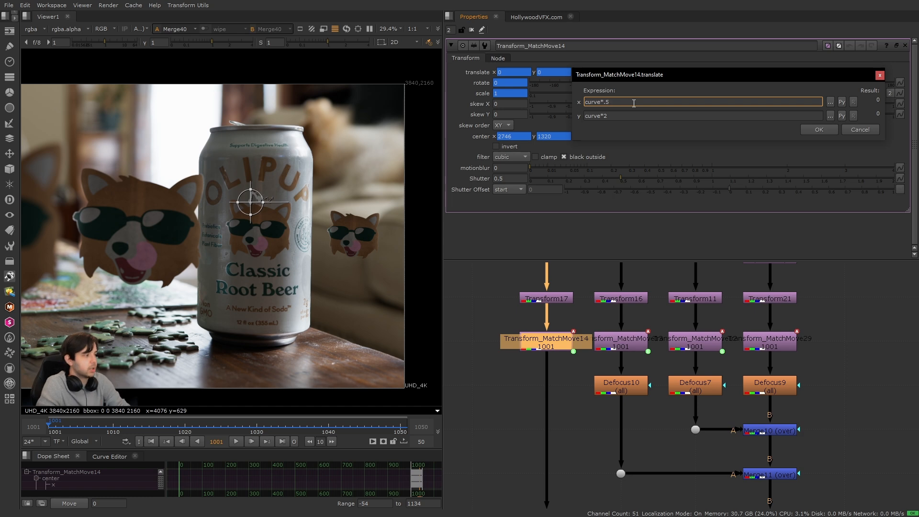
# Try curve/2 as the x translate expression, then return it to curve*.5
pyautogui.press('BackSpace')
pyautogui.press('BackSpace')
pyautogui.press('BackSpace')
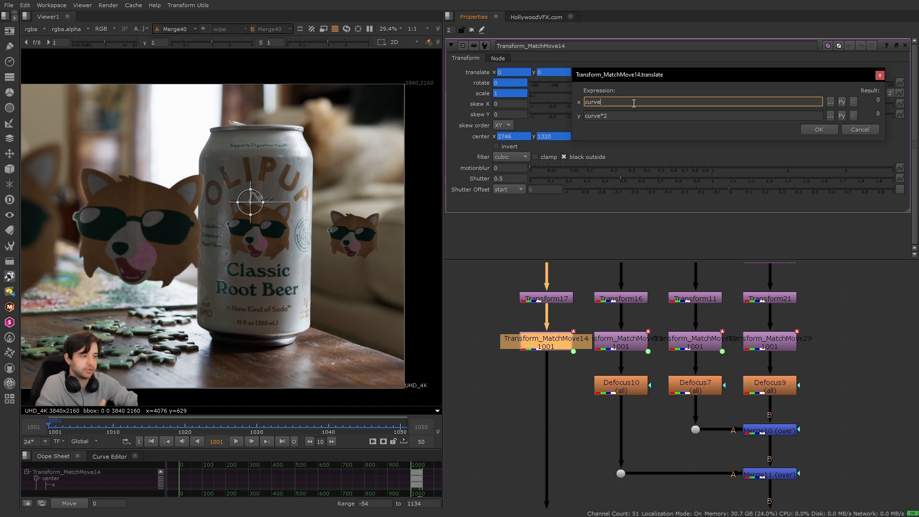
pyautogui.write('/2')
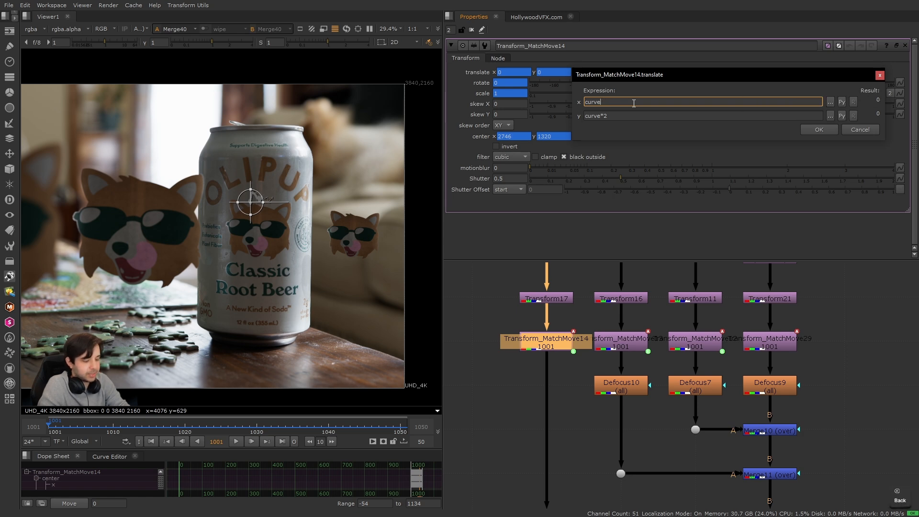
pyautogui.write('*.5')
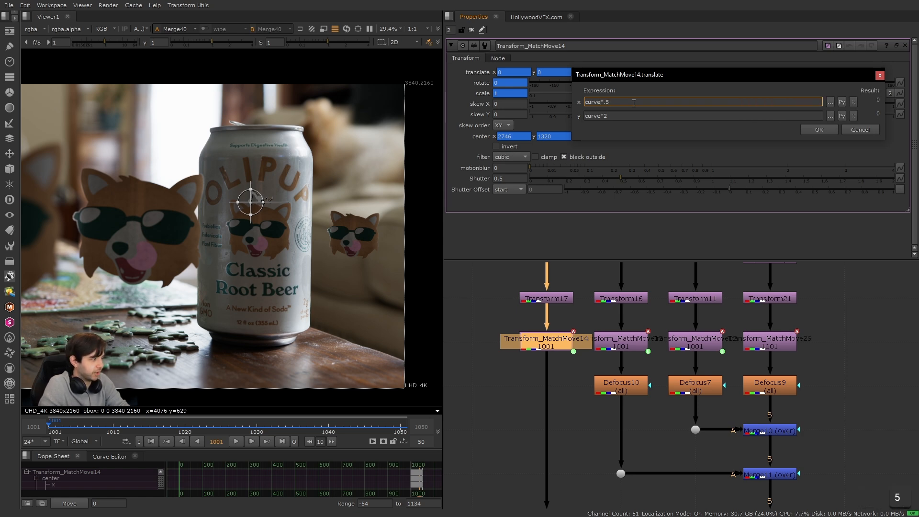
# Set both the x and y translate expressions of Transform_MatchMove14 to curve/1.2 and apply them
pyautogui.write('/')
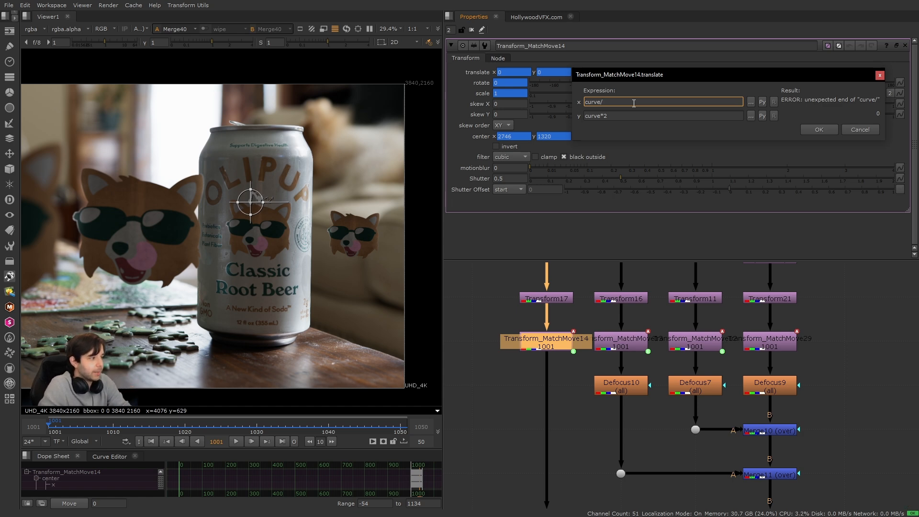
pyautogui.write('1.2')
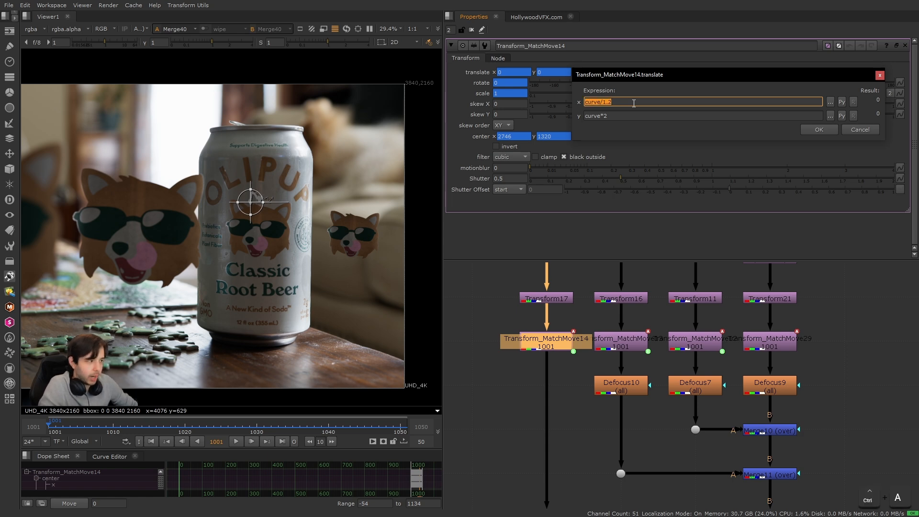
pyautogui.click(626, 116)
pyautogui.moveTo(612, 79); pyautogui.dragTo(523, 136)
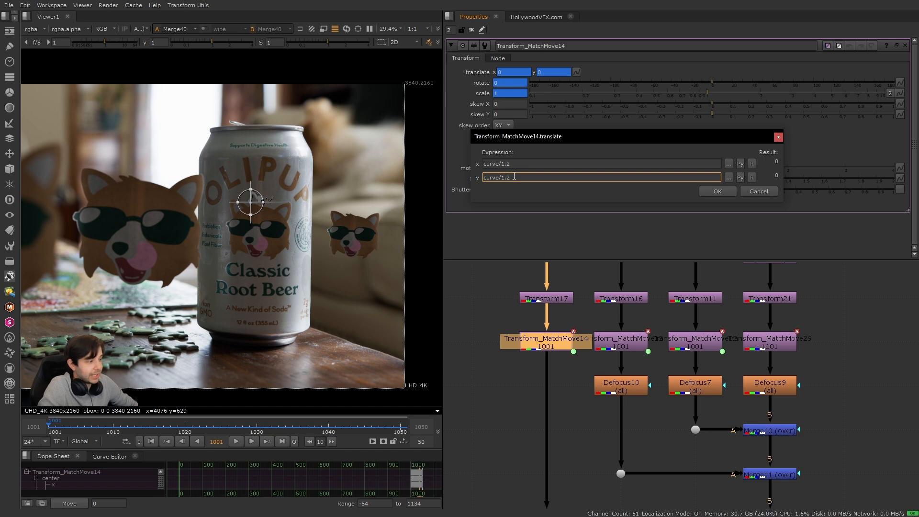
pyautogui.moveTo(514, 176); pyautogui.dragTo(497, 178)
pyautogui.write('amount')
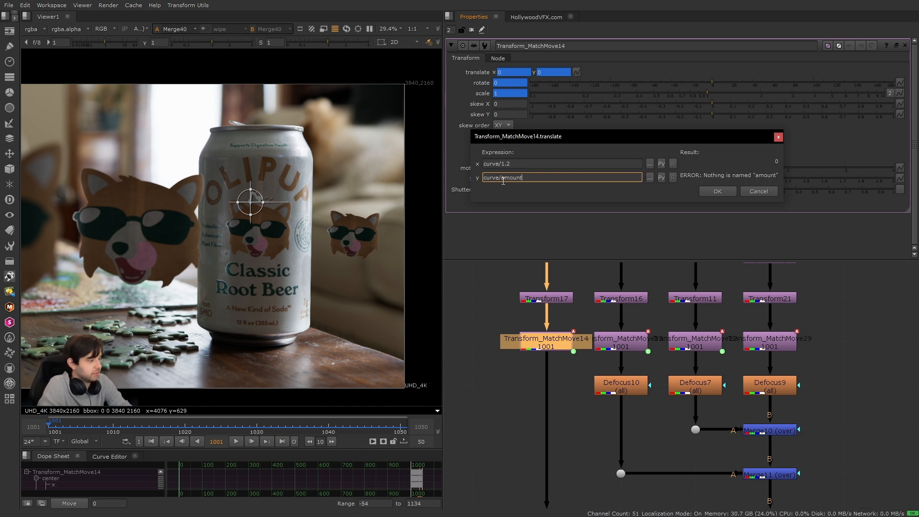
pyautogui.click(715, 191)
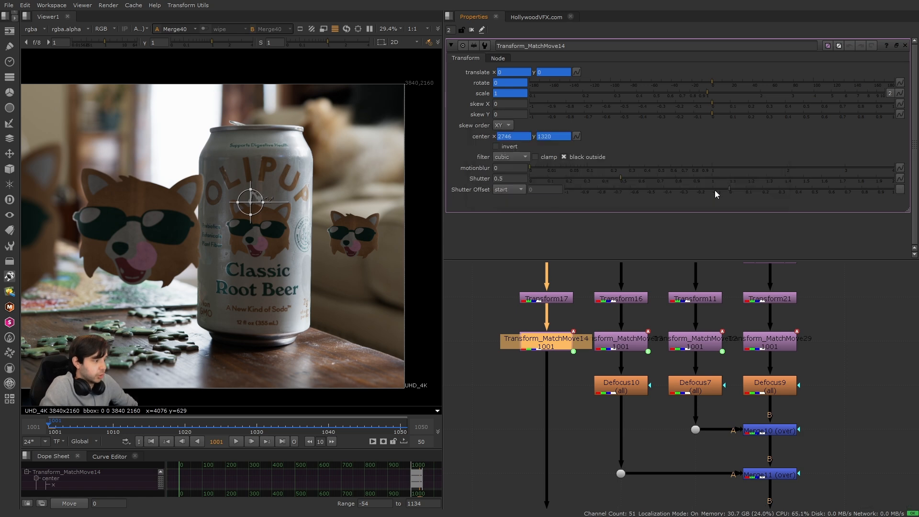
# Insert a copy of Defocus10 directly below Transform_MatchMove14 and align it with that branch
pyautogui.click(502, 323)
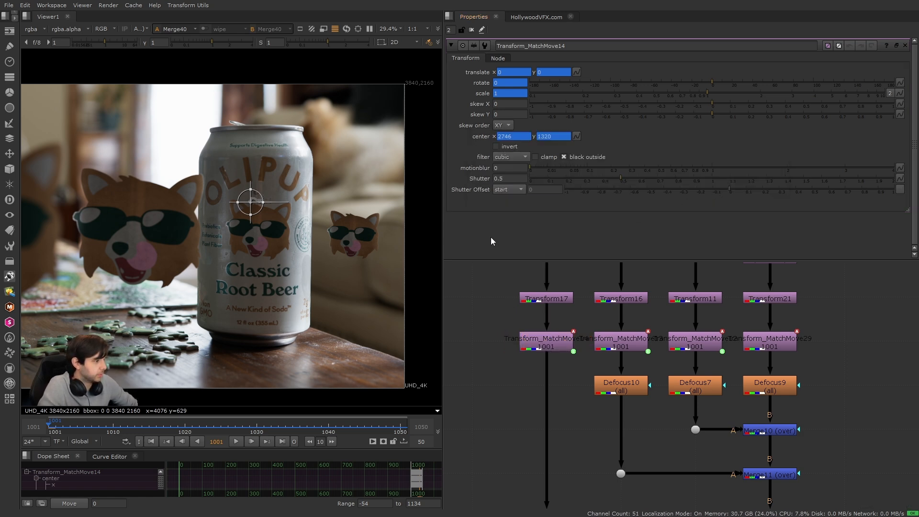
pyautogui.hotkey('ctrl', 'shift', 'a')
pyautogui.click(600, 385)
pyautogui.click(561, 386)
pyautogui.hotkey('ctrl', 'v')
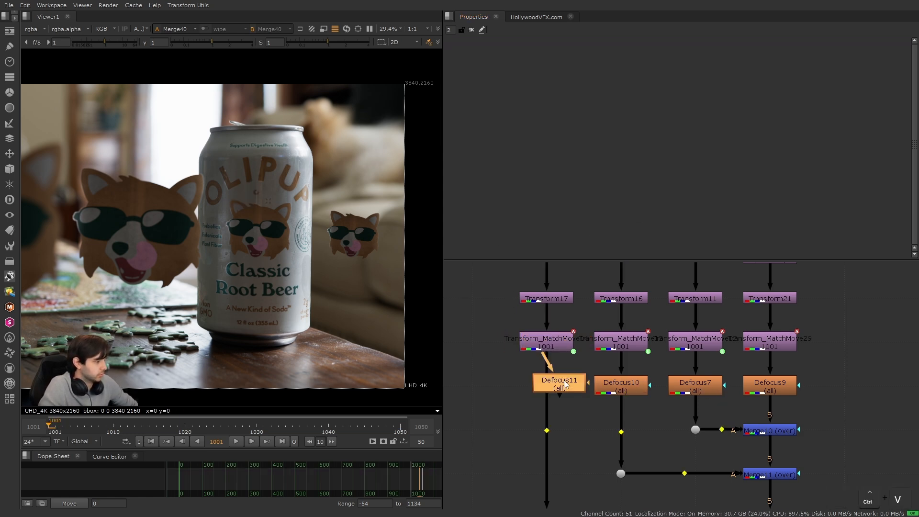
pyautogui.moveTo(564, 383); pyautogui.dragTo(551, 381)
# Set the defocus of the copied Defocus11 node to about 12.6 and close its properties
pyautogui.doubleClick(551, 382)
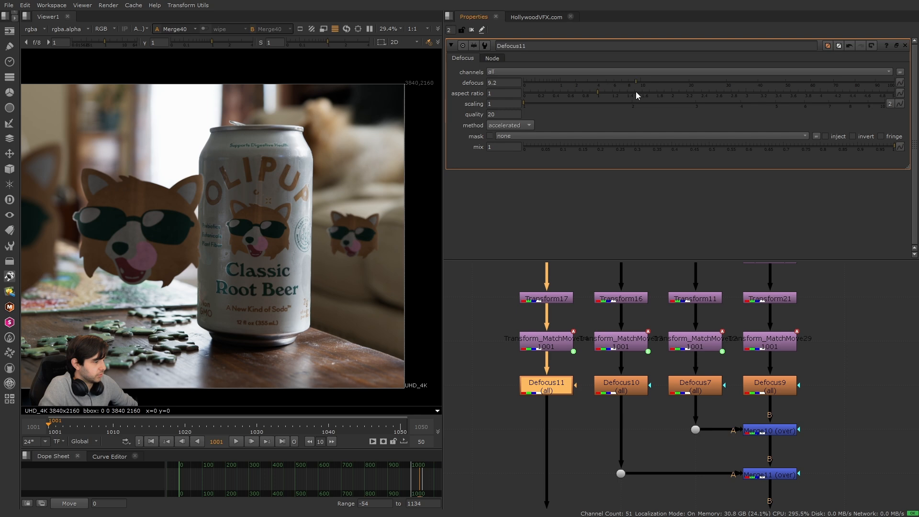
pyautogui.moveTo(636, 92); pyautogui.dragTo(655, 93)
pyautogui.click(507, 84)
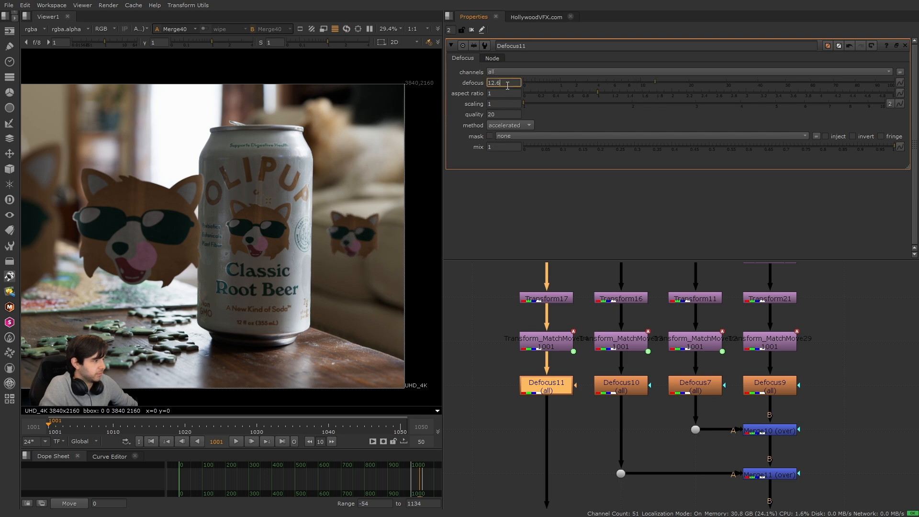
pyautogui.hotkey('ctrl', 'shift', 'a')
# Play the composite in an enlarged viewer and compare the movement of the middle and far fox heads
pyautogui.press('f')
pyautogui.press('q')
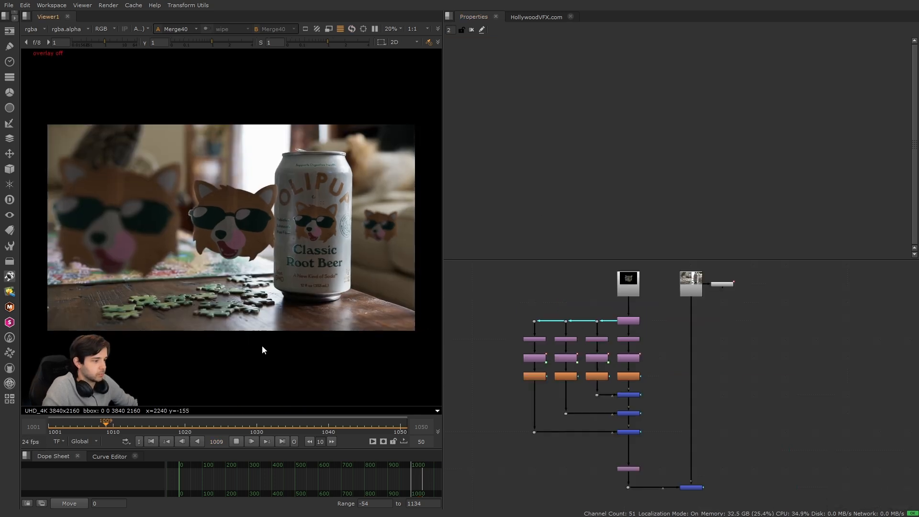
pyautogui.press('space')
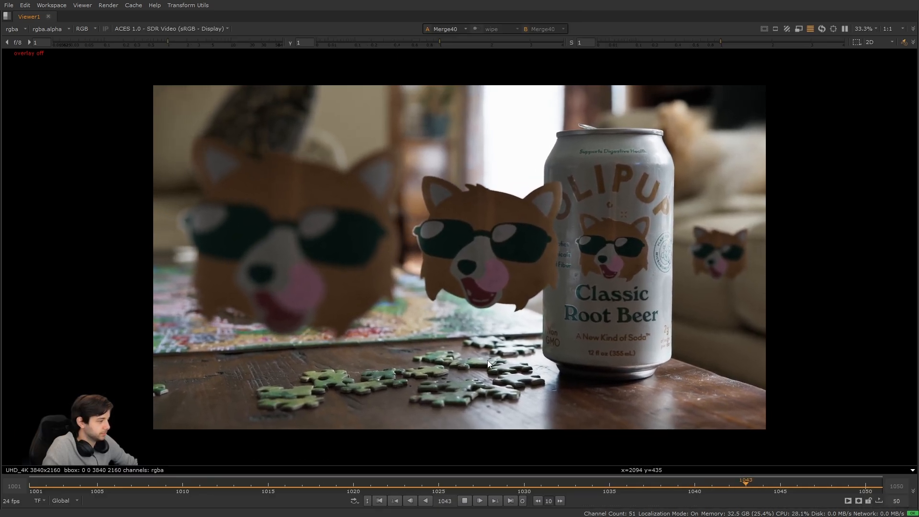
pyautogui.moveTo(376, 155); pyautogui.dragTo(527, 257)
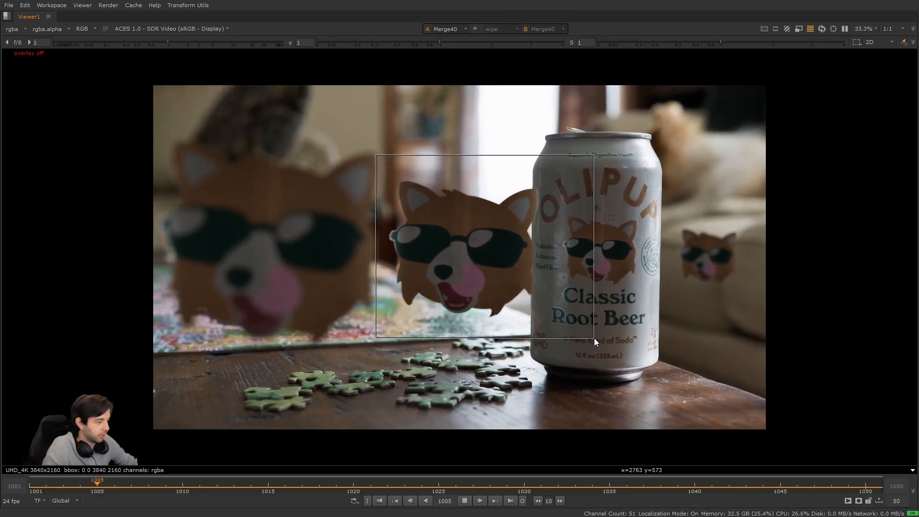
pyautogui.moveTo(674, 215); pyautogui.dragTo(746, 295)
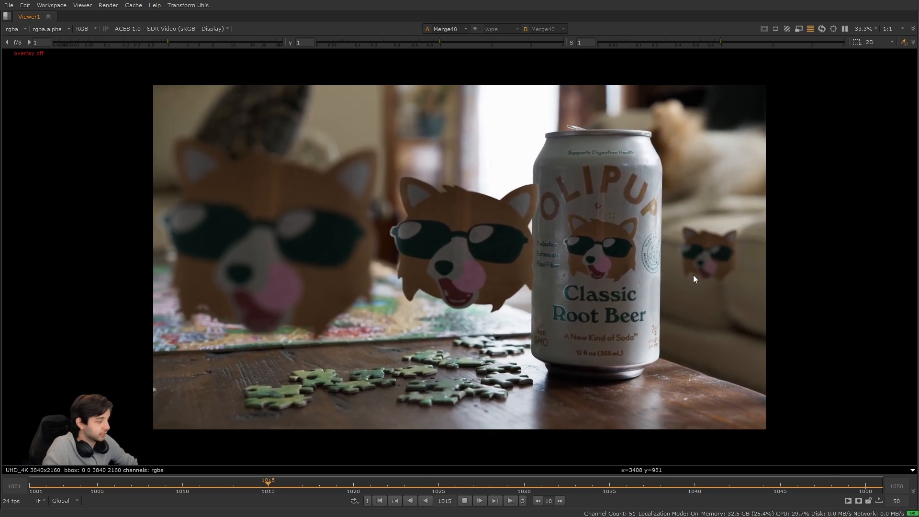
pyautogui.click(466, 503)
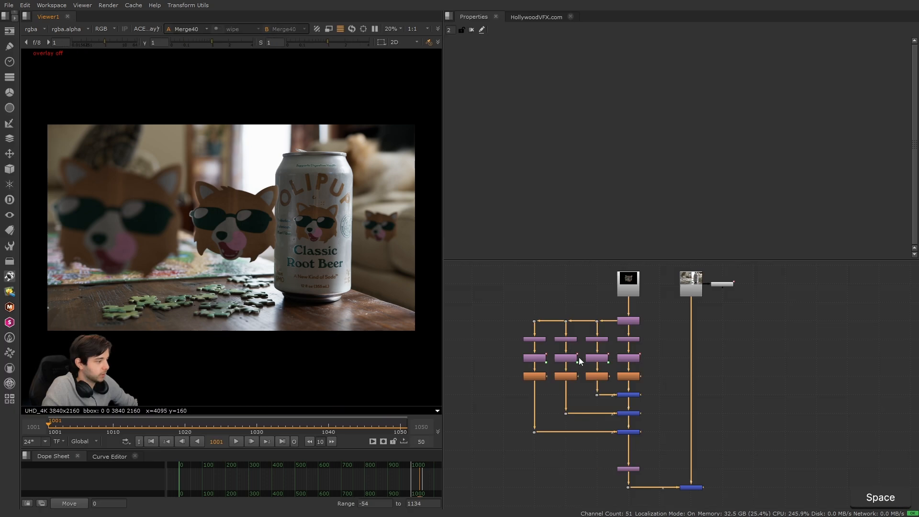
# Set both the x and y translate expressions of Transform_MatchMove12 to curve*1.25
pyautogui.doubleClick(598, 360)
pyautogui.click(575, 73)
pyautogui.click(606, 102)
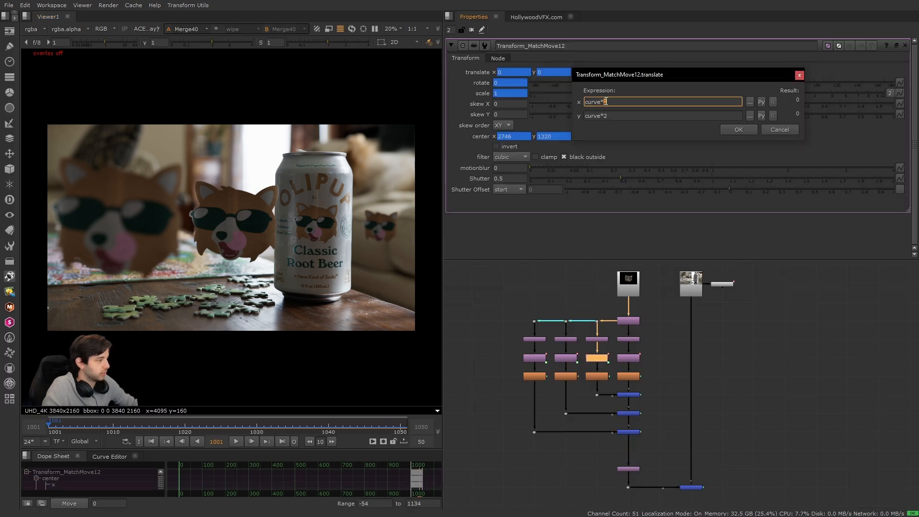
pyautogui.press('BackSpace')
pyautogui.write('1')
pyautogui.write('.8')
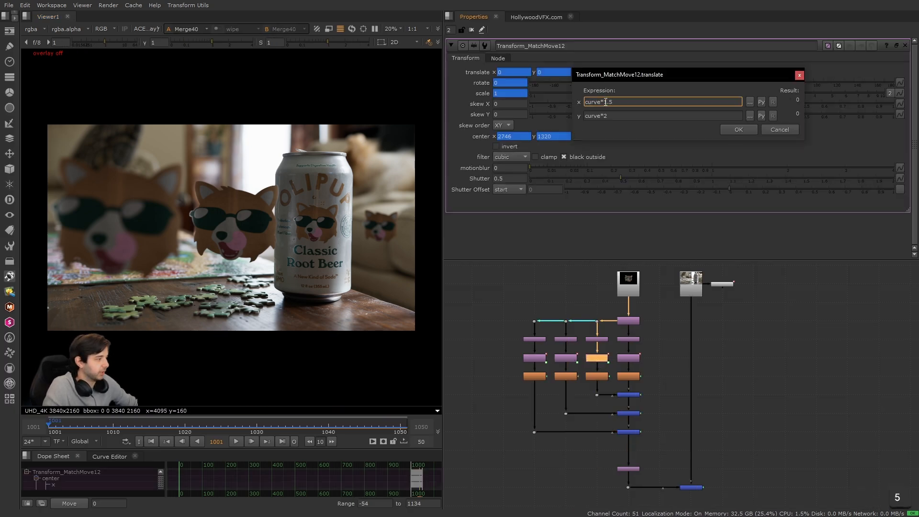
pyautogui.write('5')
pyautogui.click(618, 116)
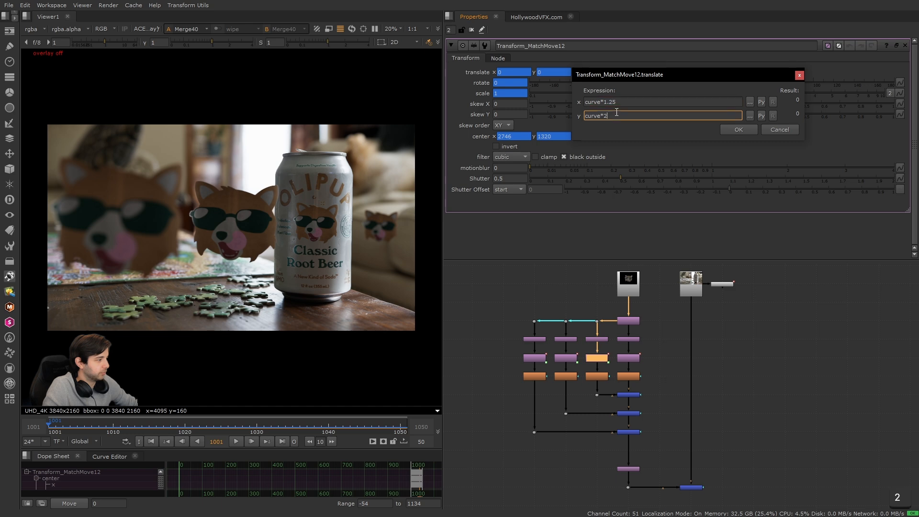
pyautogui.press('BackSpace')
pyautogui.write('1.25')
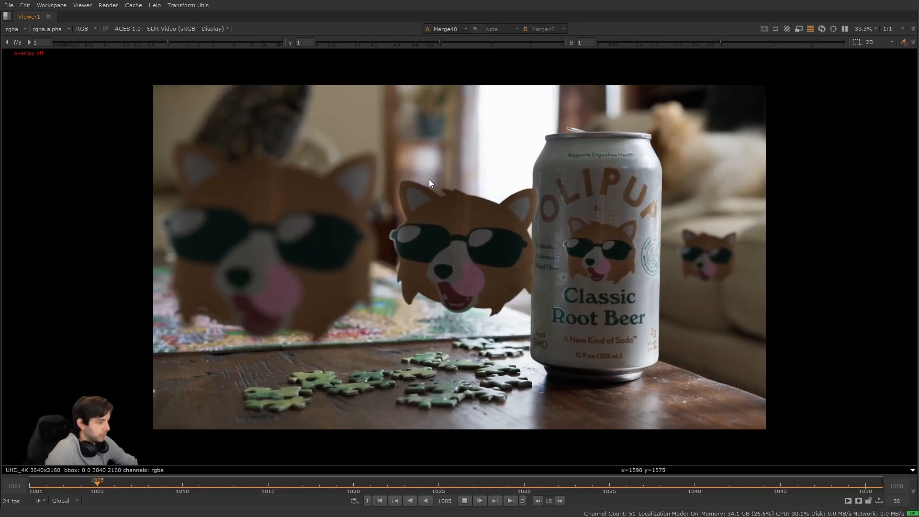
# Stop the enlarged playback, return to frame 1001 and restore the normal workspace layout
pyautogui.click(477, 481)
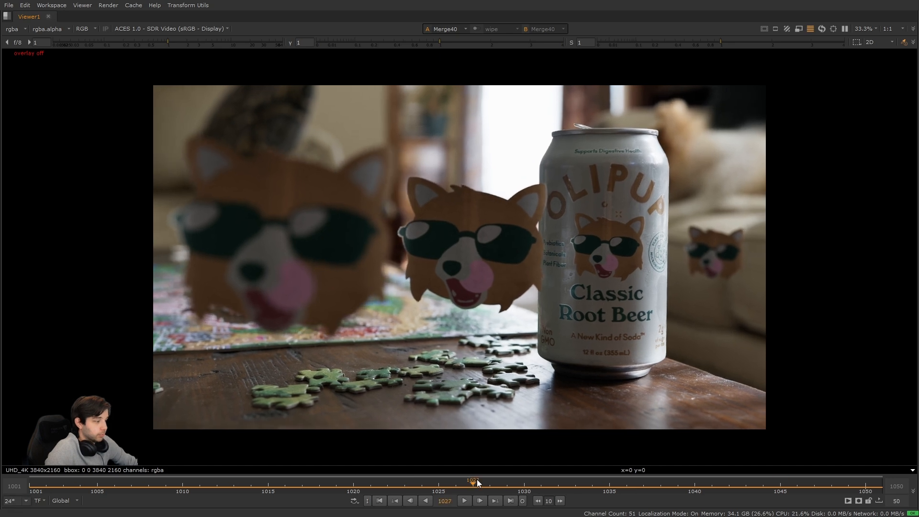
pyautogui.click(380, 501)
pyautogui.press('space')
# Locate the green-suit window shot's node tree, view its Crop13 output, and examine the background motion up to frame 1017
pyautogui.scroll(-3, 622, 352)
pyautogui.scroll(-4, 622, 352)
pyautogui.moveTo(596, 326); pyautogui.dragTo(647, 500, button='middle')
pyautogui.scroll(2, 599, 355)
pyautogui.scroll(3, 612, 407)
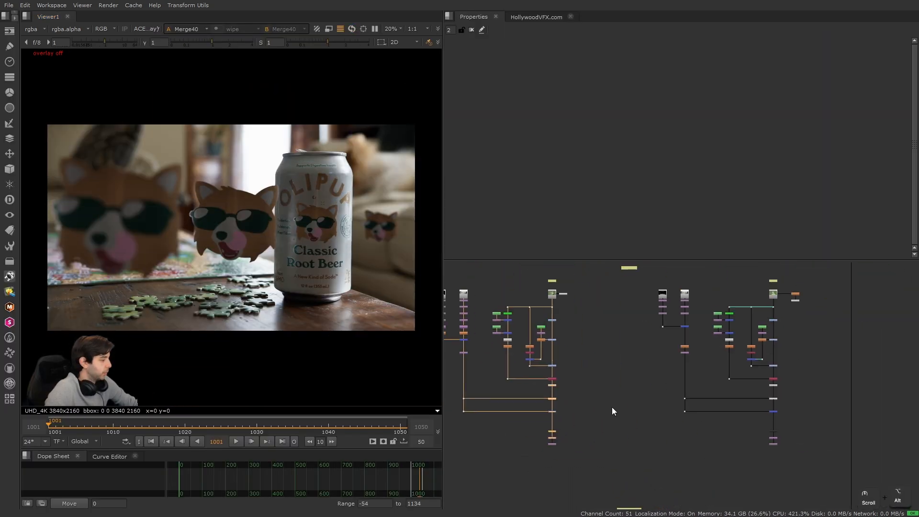
pyautogui.moveTo(727, 467); pyautogui.dragTo(645, 427)
pyautogui.press('1')
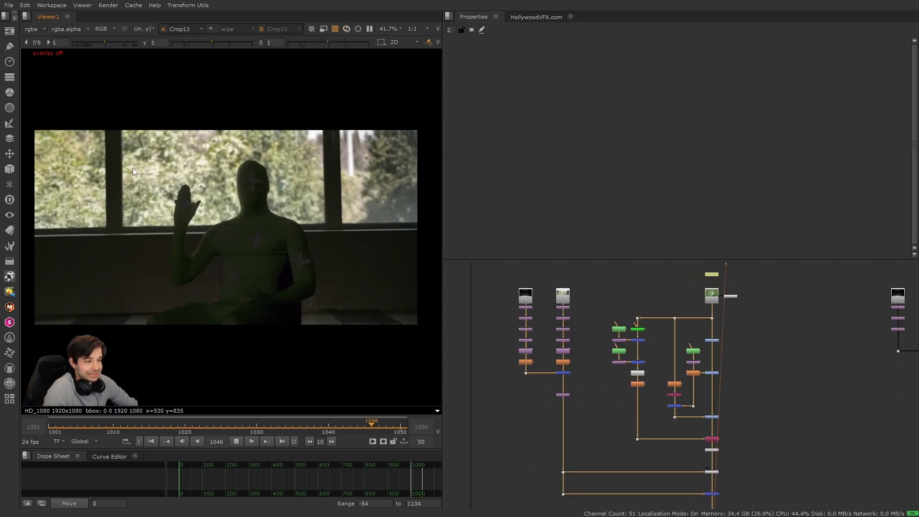
pyautogui.moveTo(200, 427); pyautogui.dragTo(163, 432)
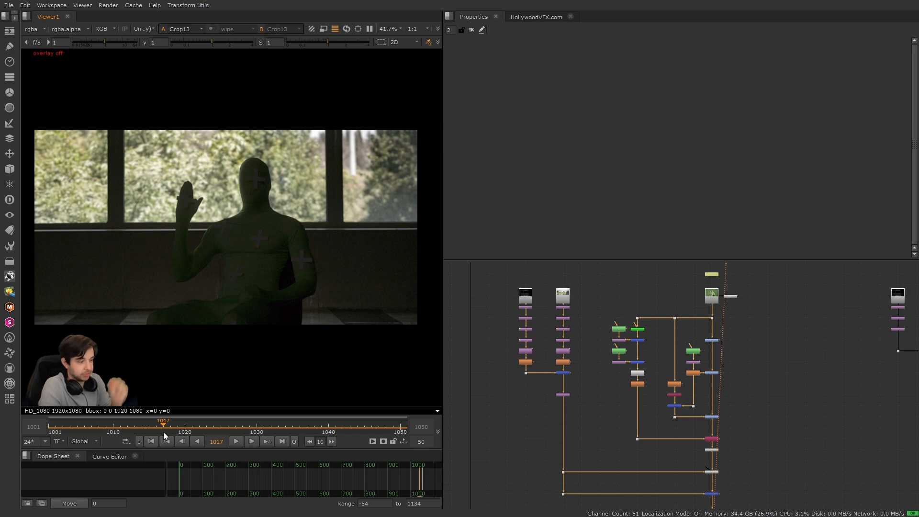
# Set both the x and y translate expressions of Transform_MatchMove8 to curve/1.25 and apply them
pyautogui.scroll(5, 562, 375)
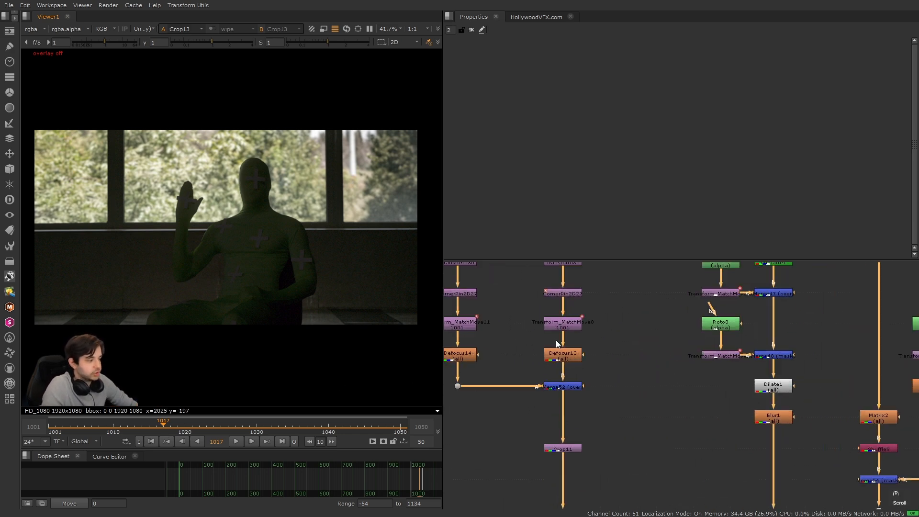
pyautogui.keyDown('alt'); pyautogui.moveTo(538, 341); pyautogui.dragTo(588, 375); pyautogui.keyUp('alt')
pyautogui.doubleClick(591, 369)
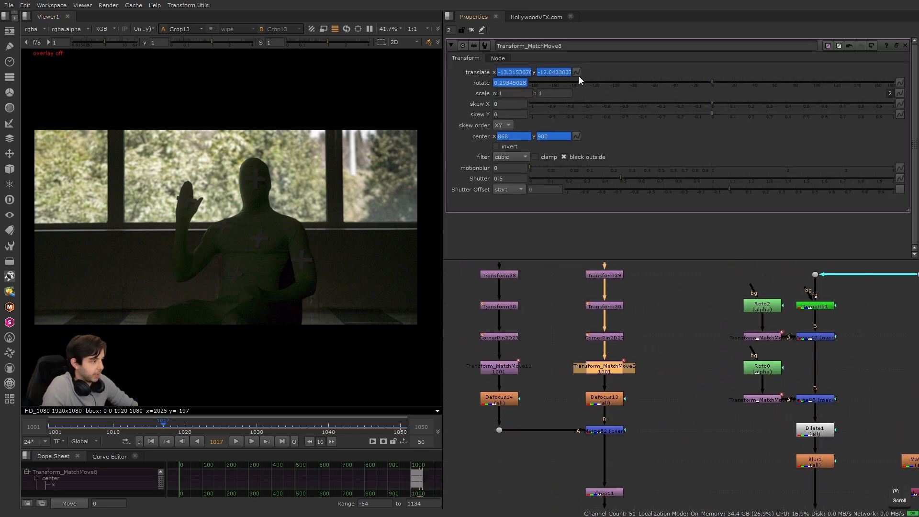
pyautogui.click(578, 73)
pyautogui.click(628, 138)
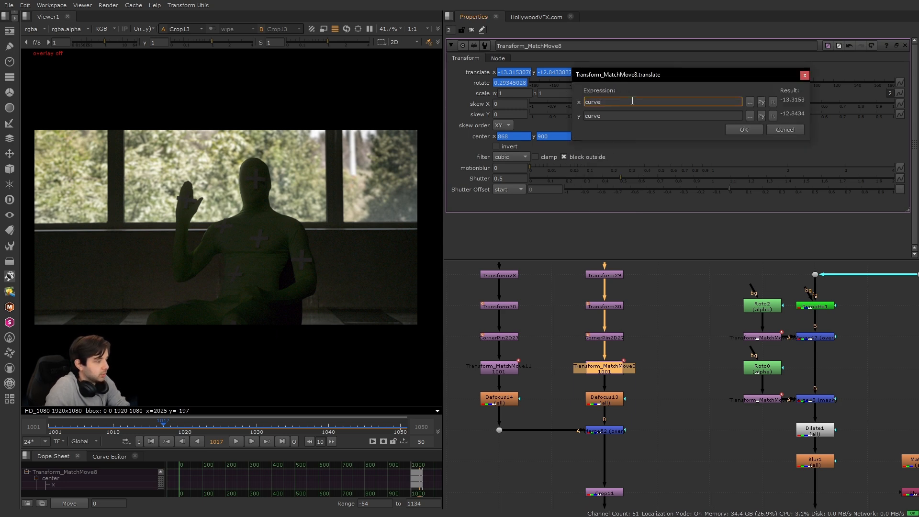
pyautogui.write('/1.25')
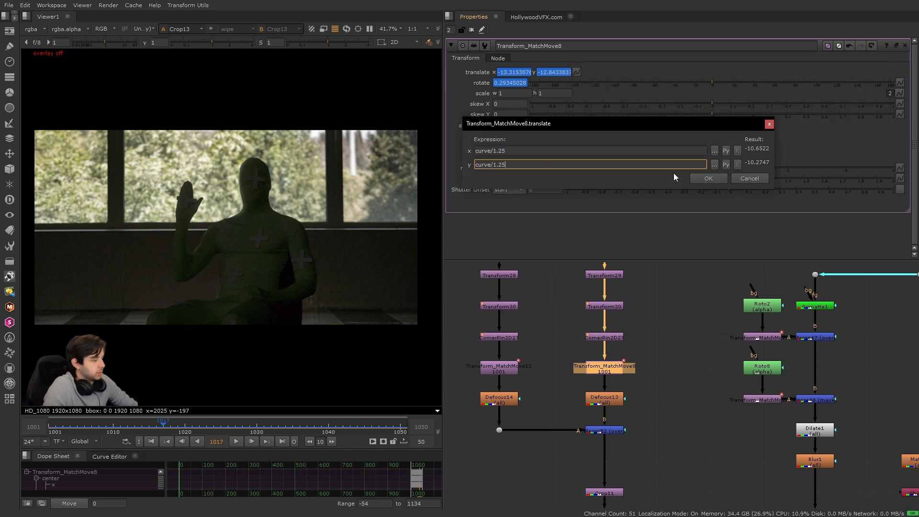
pyautogui.click(708, 178)
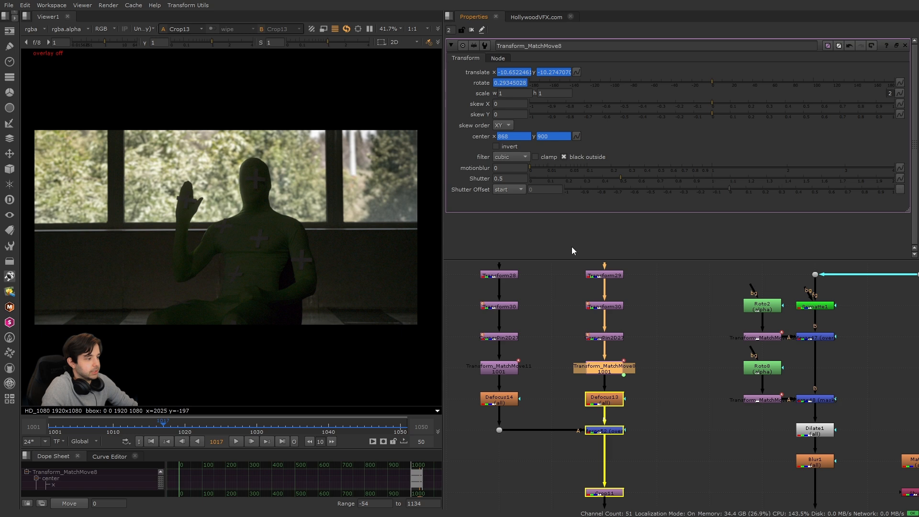
# Play and scrub the Crop13 output to examine the window background's parallax, finishing at frame 1001
pyautogui.click(236, 442)
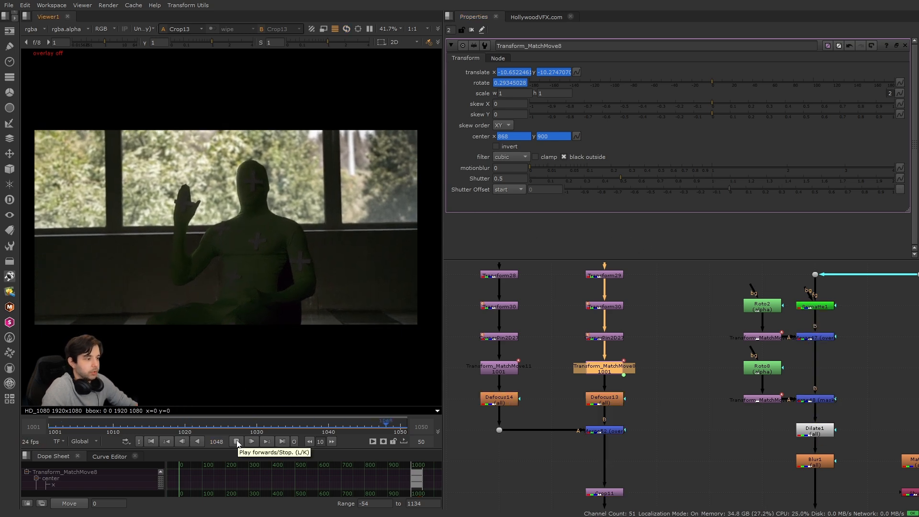
pyautogui.click(237, 442)
pyautogui.click(85, 420)
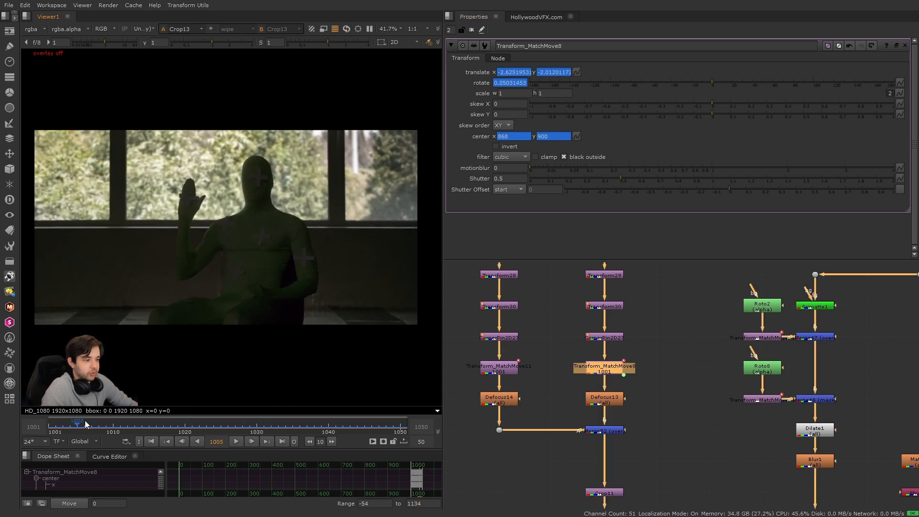
pyautogui.moveTo(85, 420); pyautogui.dragTo(156, 429)
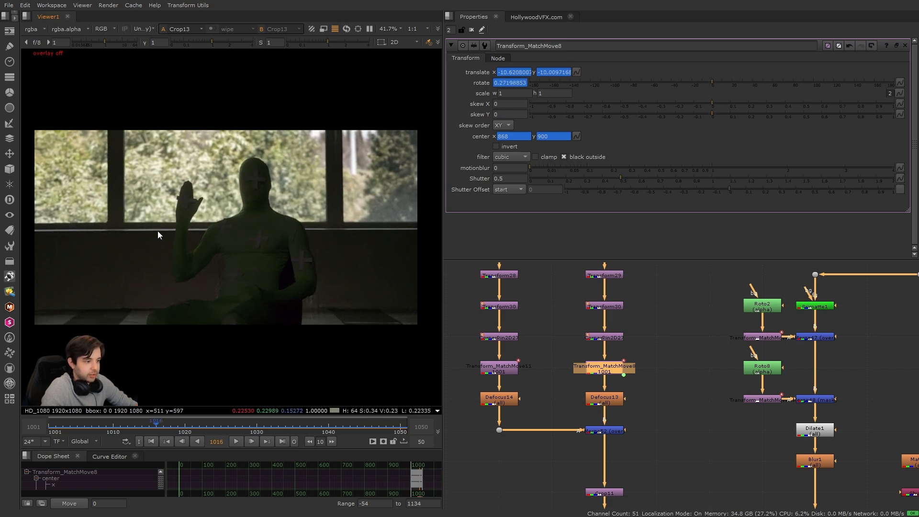
pyautogui.moveTo(187, 429); pyautogui.dragTo(158, 434)
pyautogui.click(151, 441)
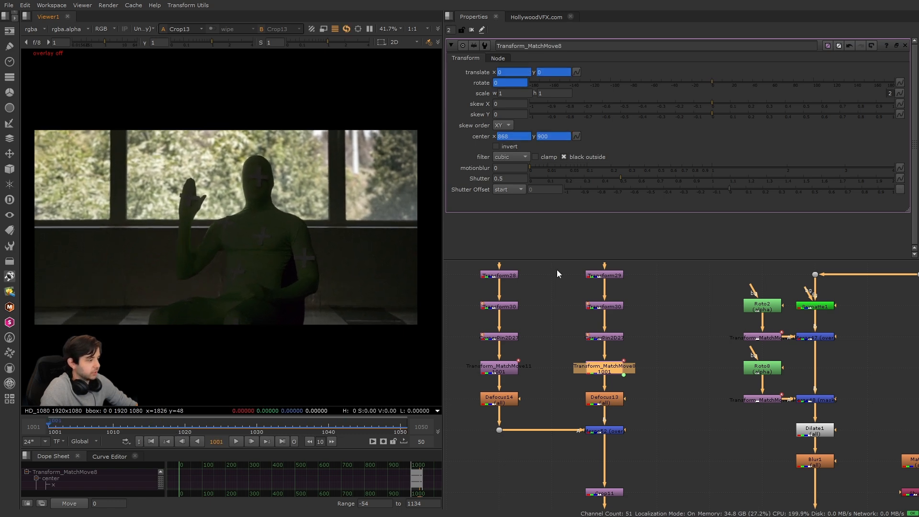
# Locate Shot 3's node tree and view its Crop16 output
pyautogui.scroll(-2, 562, 368)
pyautogui.scroll(-2, 562, 370)
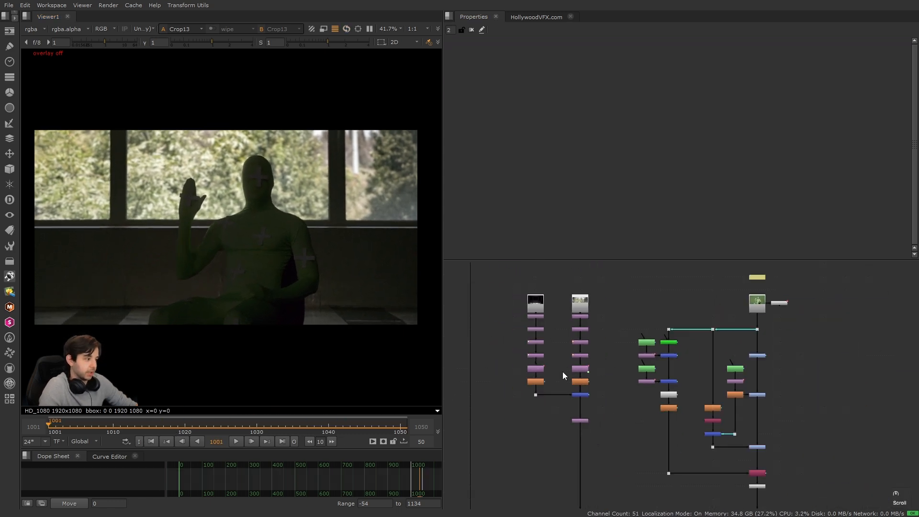
pyautogui.scroll(2, 566, 387)
pyautogui.scroll(6, 717, 478)
pyautogui.moveTo(690, 474); pyautogui.dragTo(685, 469)
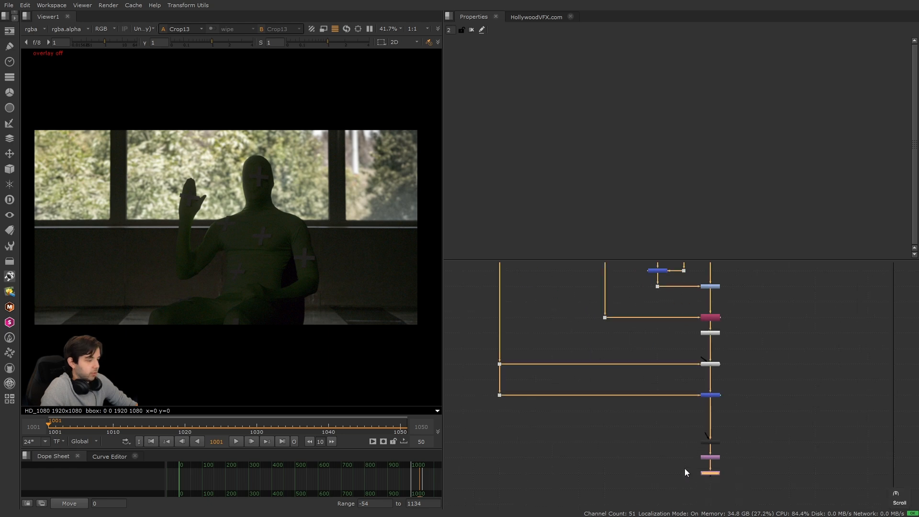
pyautogui.press('1')
pyautogui.keyDown('alt'); pyautogui.moveTo(592, 264); pyautogui.dragTo(626, 391); pyautogui.keyUp('alt')
pyautogui.scroll(5, 625, 390)
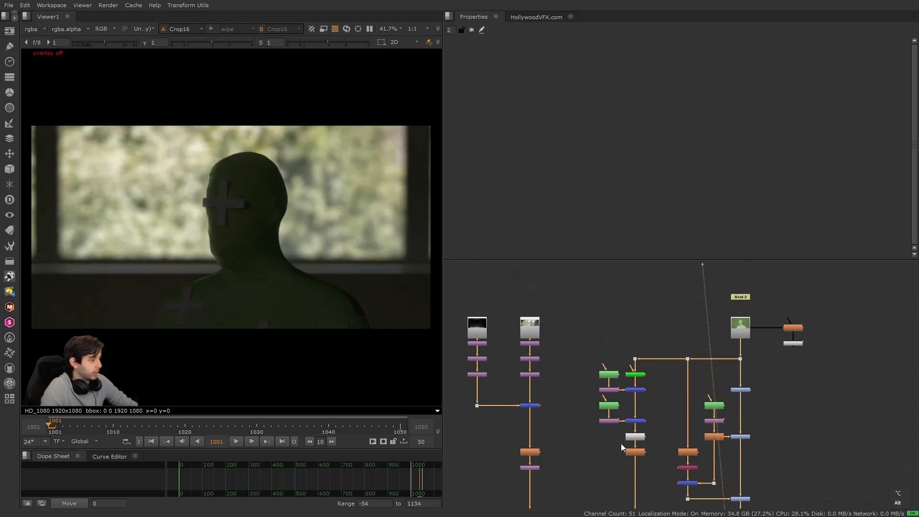
# View Tracker46 beside Shot 3's source footage and enable the HighPass5 node feeding it
pyautogui.click(813, 341)
pyautogui.press('1')
pyautogui.press('d')
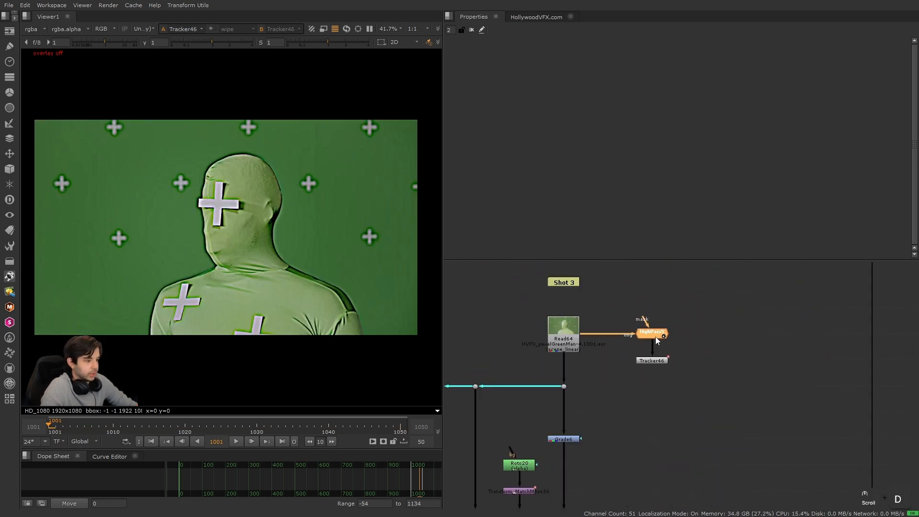
# Export a baked match-move transform from Tracker46, separate it from the tracker, and label it 1001
pyautogui.doubleClick(652, 360)
pyautogui.scroll(-2, 198, 290)
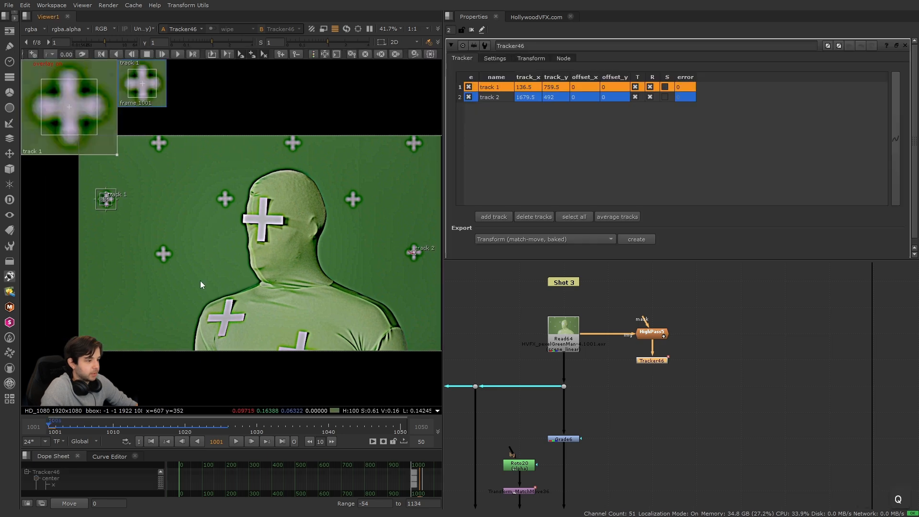
pyautogui.click(638, 241)
pyautogui.hotkey('ctrl', 'shift', 'a')
pyautogui.moveTo(761, 421); pyautogui.dragTo(715, 441)
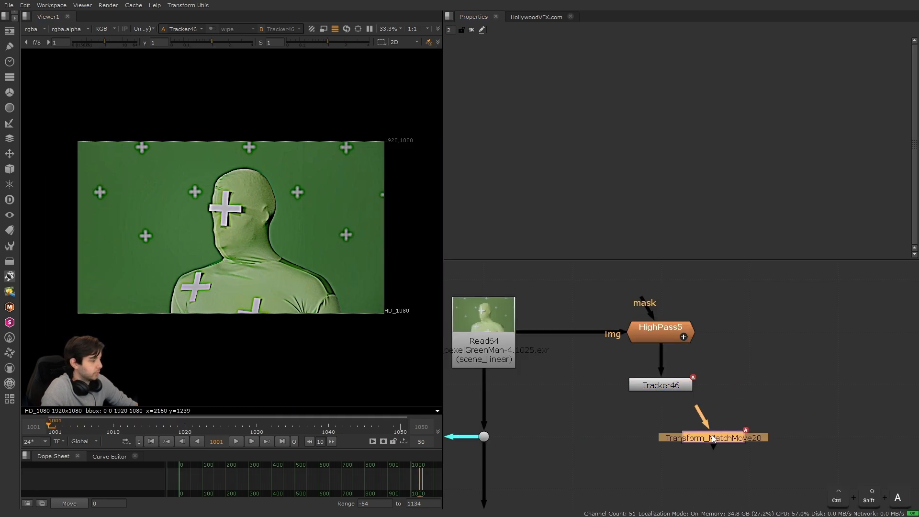
pyautogui.doubleClick(715, 441)
pyautogui.click(499, 58)
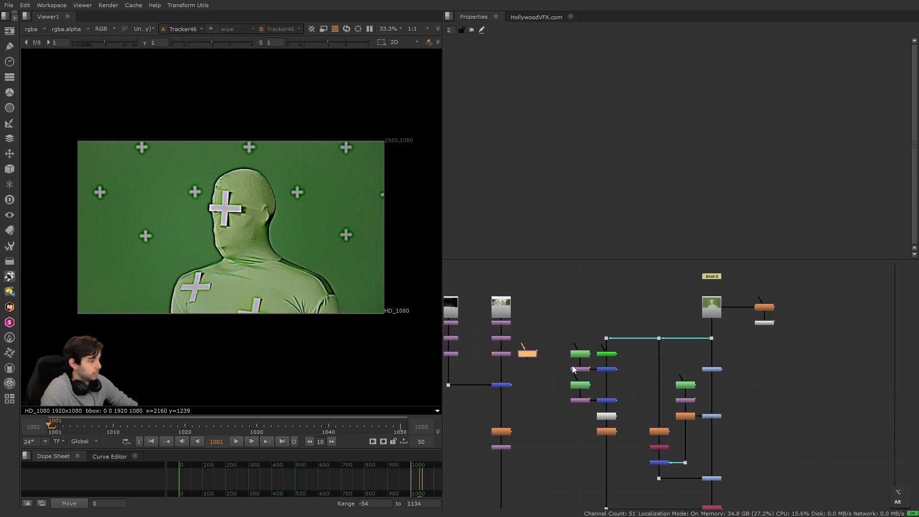
# Insert Transform_MatchMove20 below Transform33 in the window-frame branch and paste a copy below the matching transform in the foliage background branch, viewing each
pyautogui.moveTo(527, 353); pyautogui.dragTo(596, 372)
pyautogui.scroll(4, 596, 373)
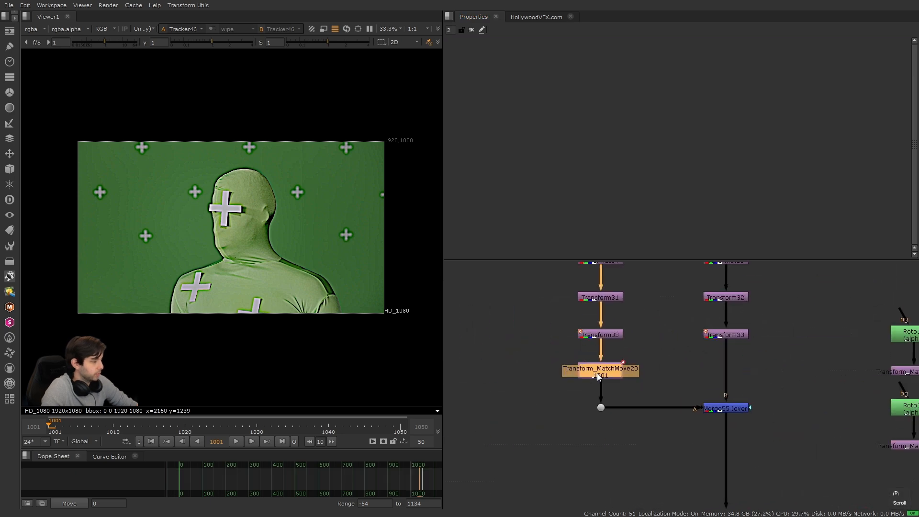
pyautogui.press('1')
pyautogui.click(602, 375)
pyautogui.click(740, 335)
pyautogui.hotkey('ctrl', 'c')
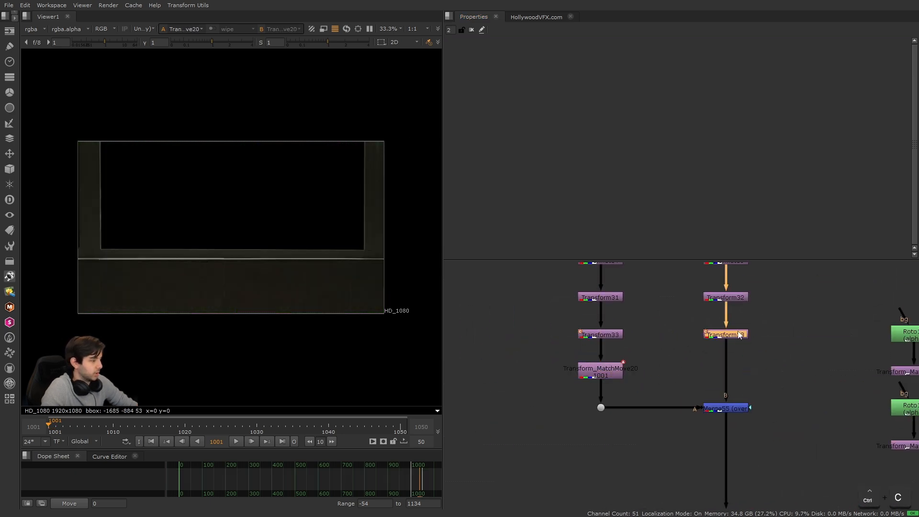
pyautogui.press('1')
# Set both the x and y translate expressions of Transform_MatchMove21 to curve/1.2, apply them, and close the node's properties
pyautogui.doubleClick(733, 379)
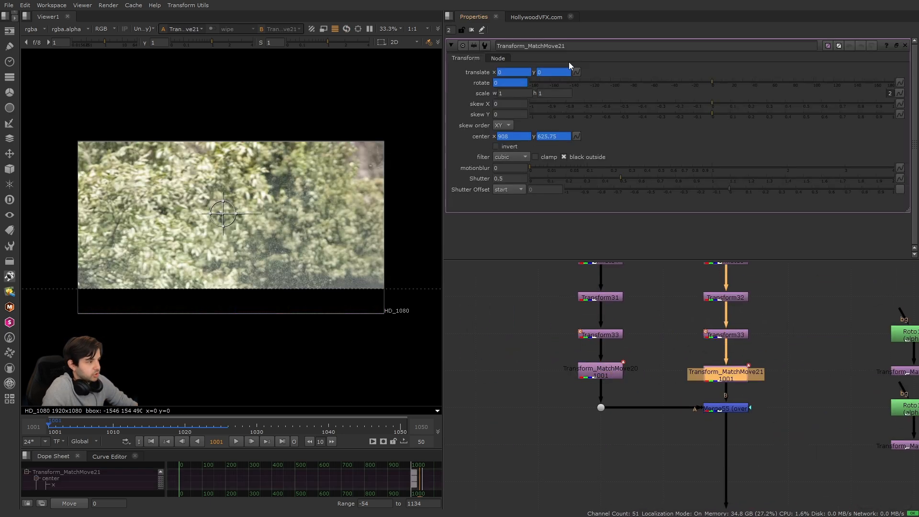
pyautogui.click(576, 73)
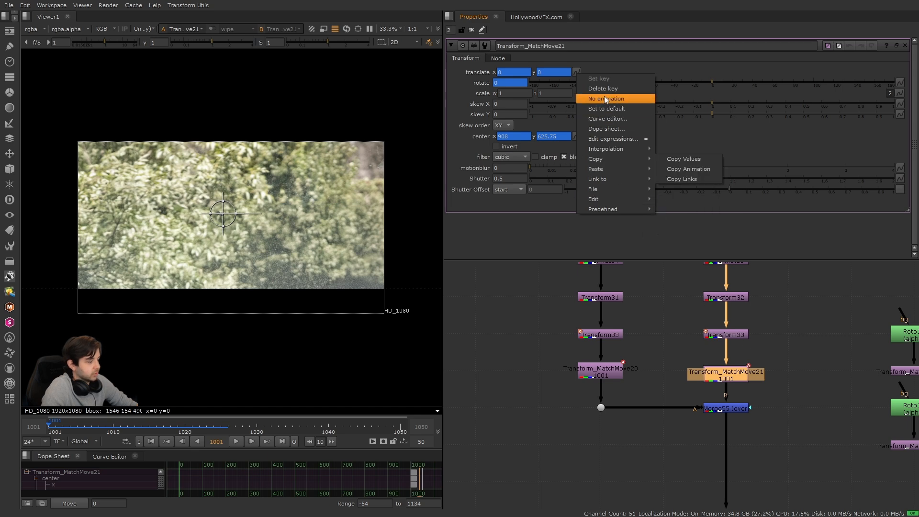
pyautogui.click(618, 142)
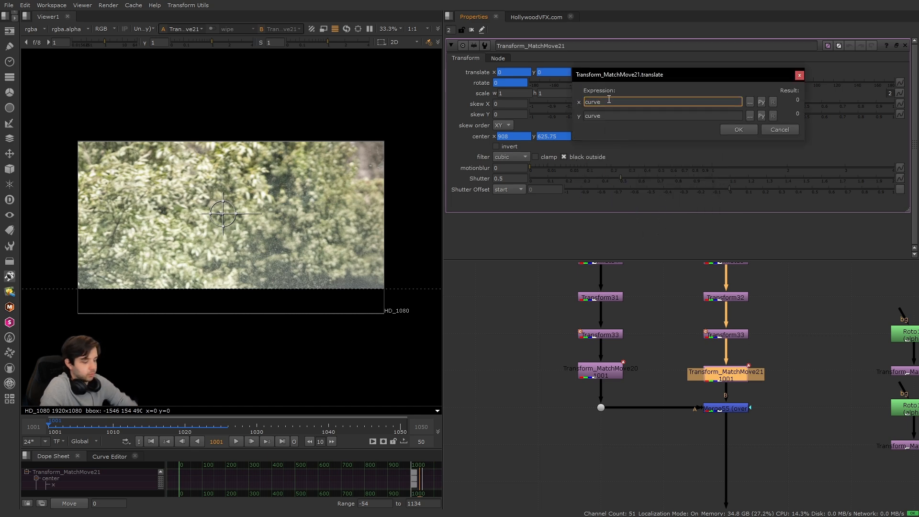
pyautogui.write('/1.2')
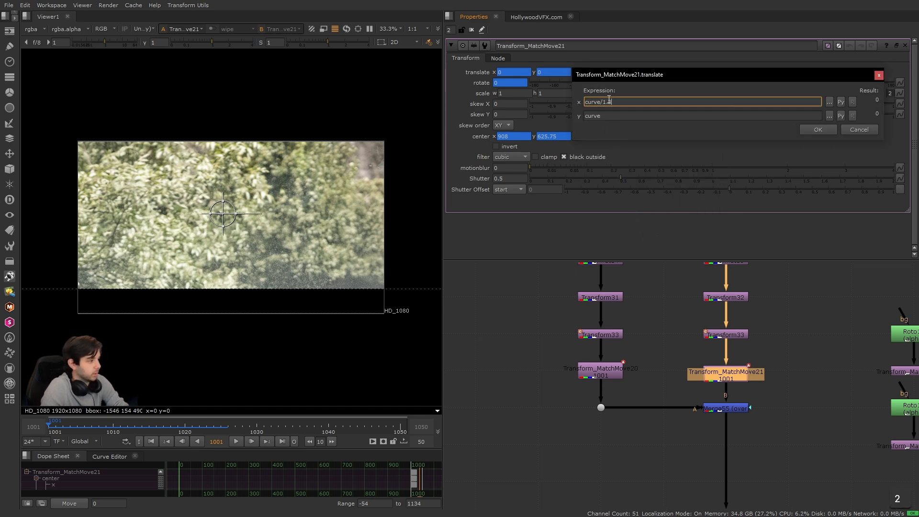
pyautogui.click(616, 117)
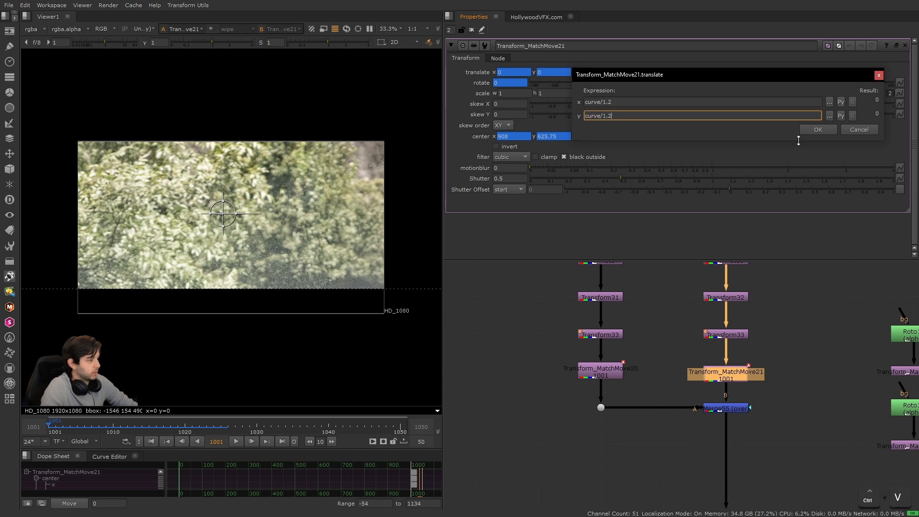
pyautogui.click(816, 130)
pyautogui.click(905, 46)
# View Shot 3's Crop16 output, then play and scrub it to examine the background's motion against the window frame
pyautogui.scroll(-5, 615, 273)
pyautogui.scroll(3, 670, 412)
pyautogui.moveTo(656, 411); pyautogui.dragTo(720, 437)
pyautogui.press('1')
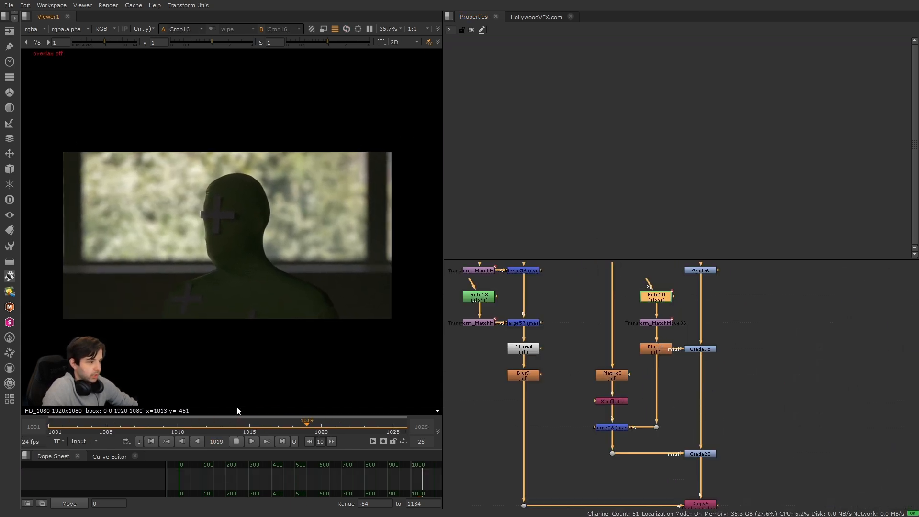
pyautogui.click(237, 442)
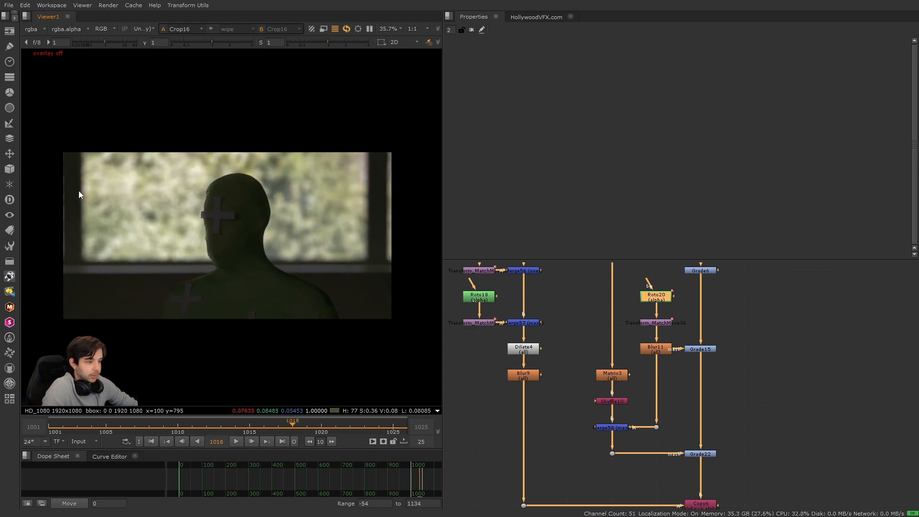
pyautogui.moveTo(186, 430); pyautogui.dragTo(118, 422)
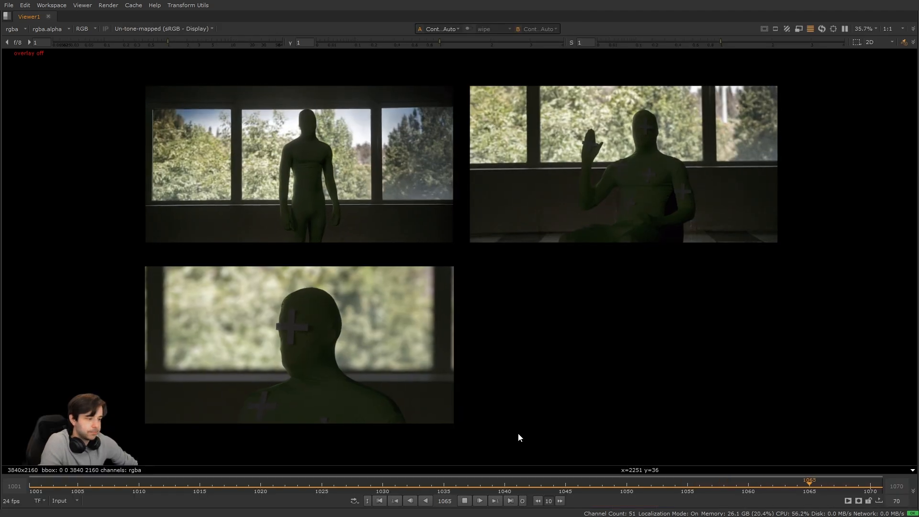